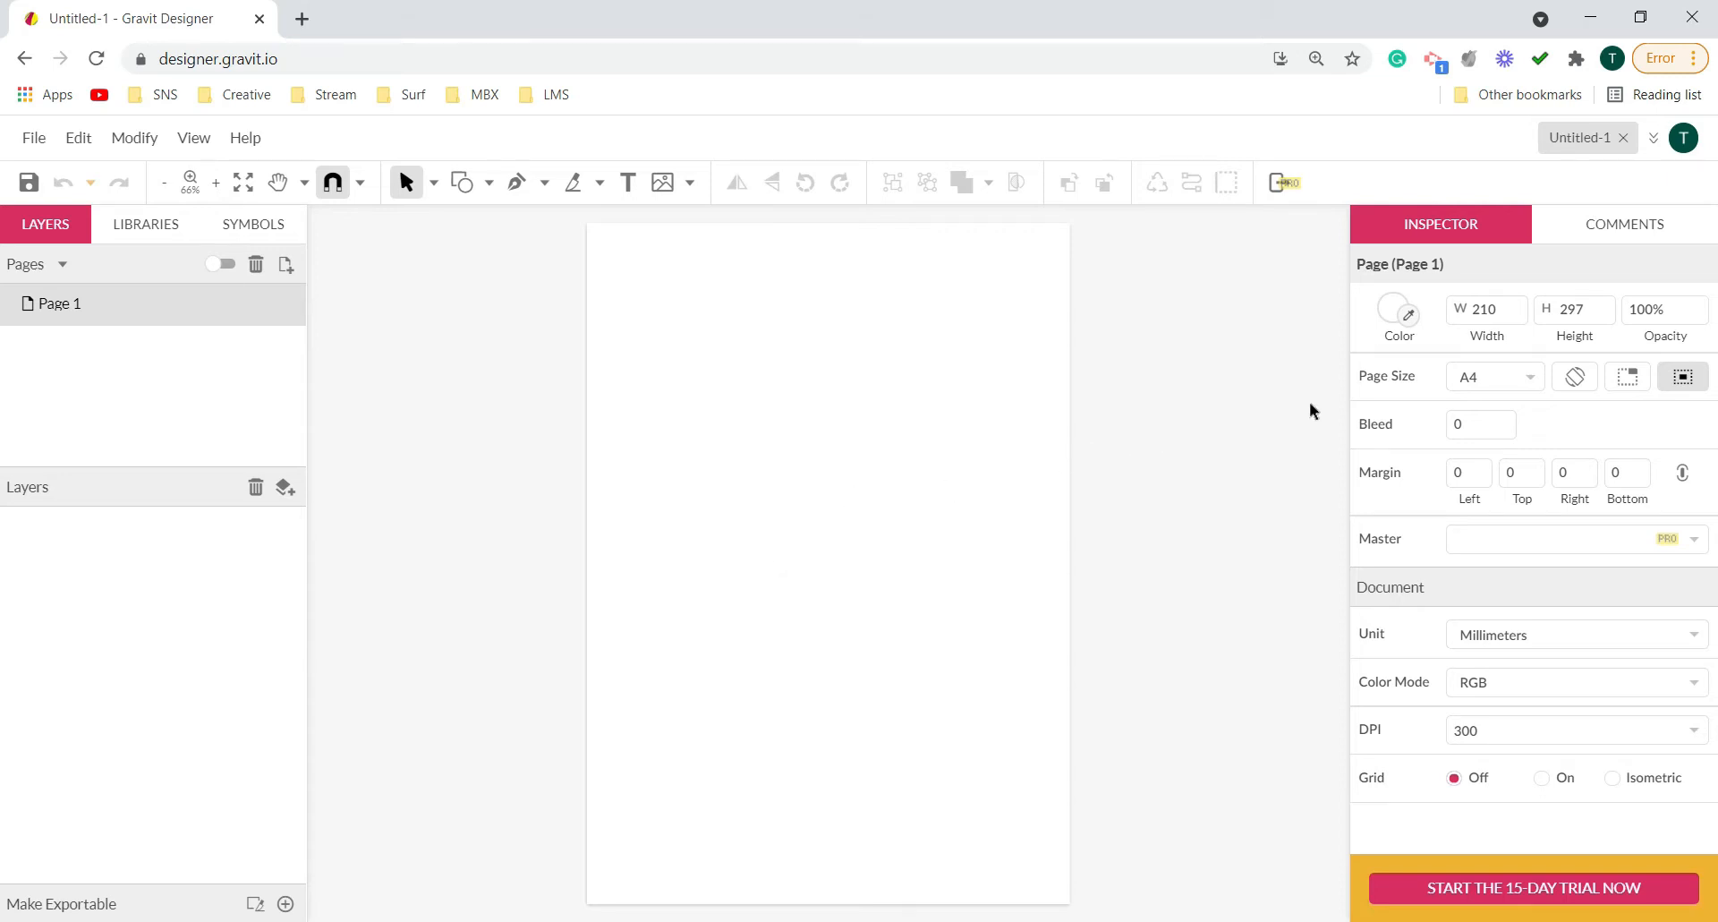
- Switch the page to landscape orientation, 297 by 210 mm, and set its background colour to dark grey
{"action": "left_click", "coordinate": [1573, 384]}
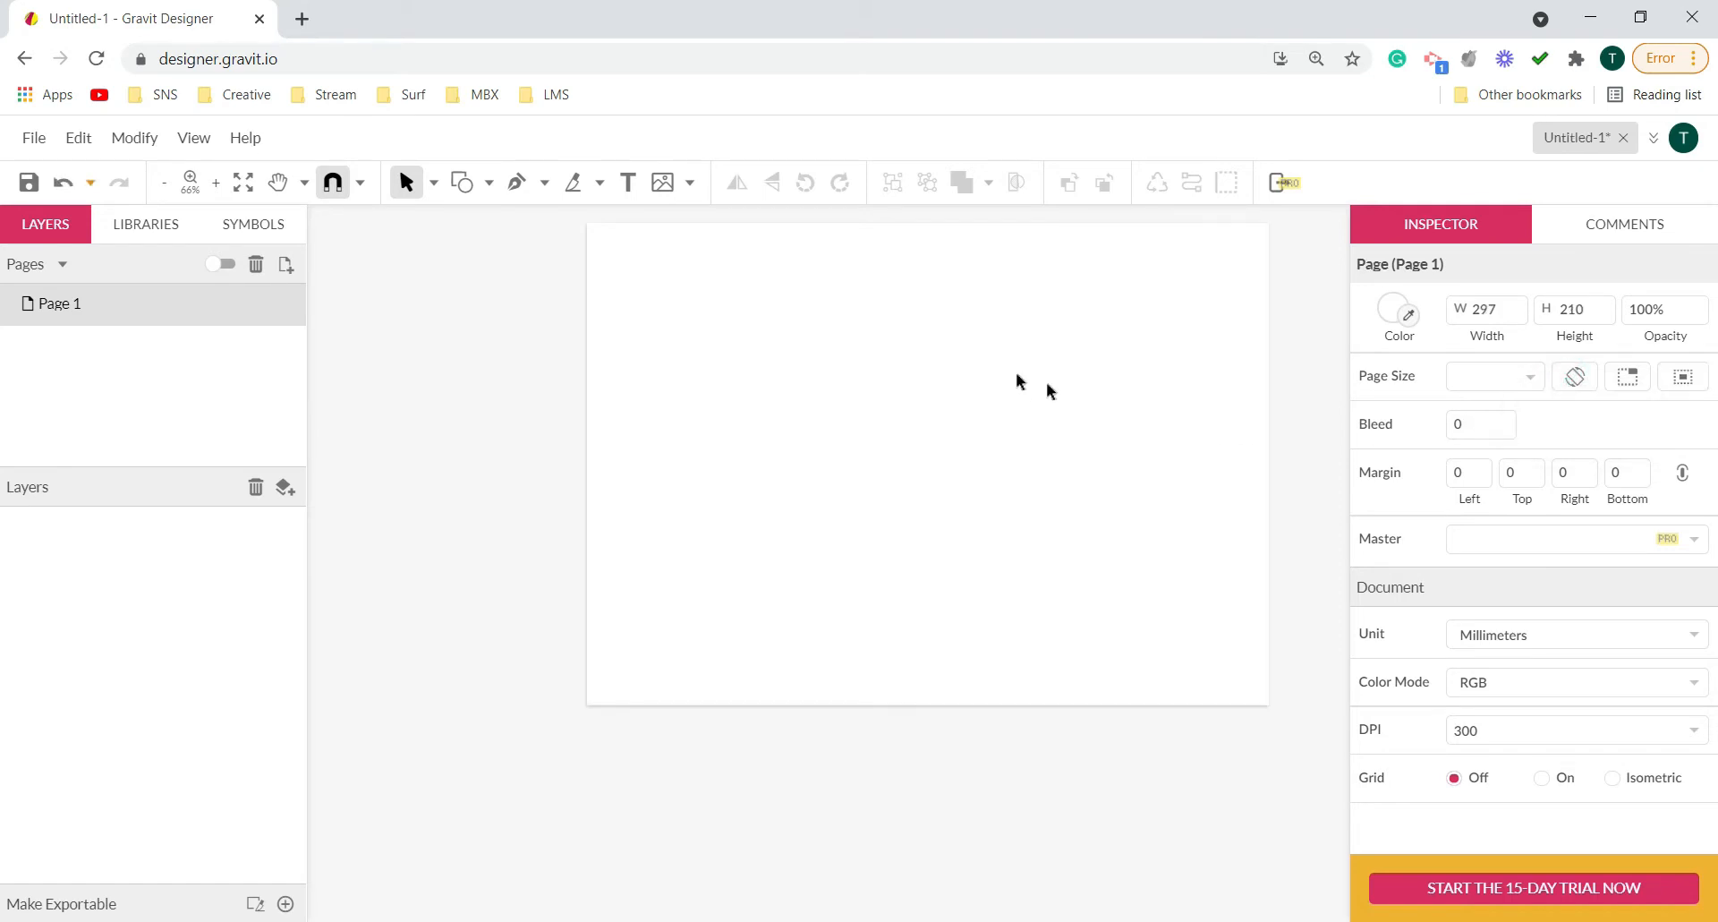
{"action": "left_click", "coordinate": [278, 182]}
{"action": "left_click_drag", "start_coordinate": [940, 412], "coordinate": [844, 522]}
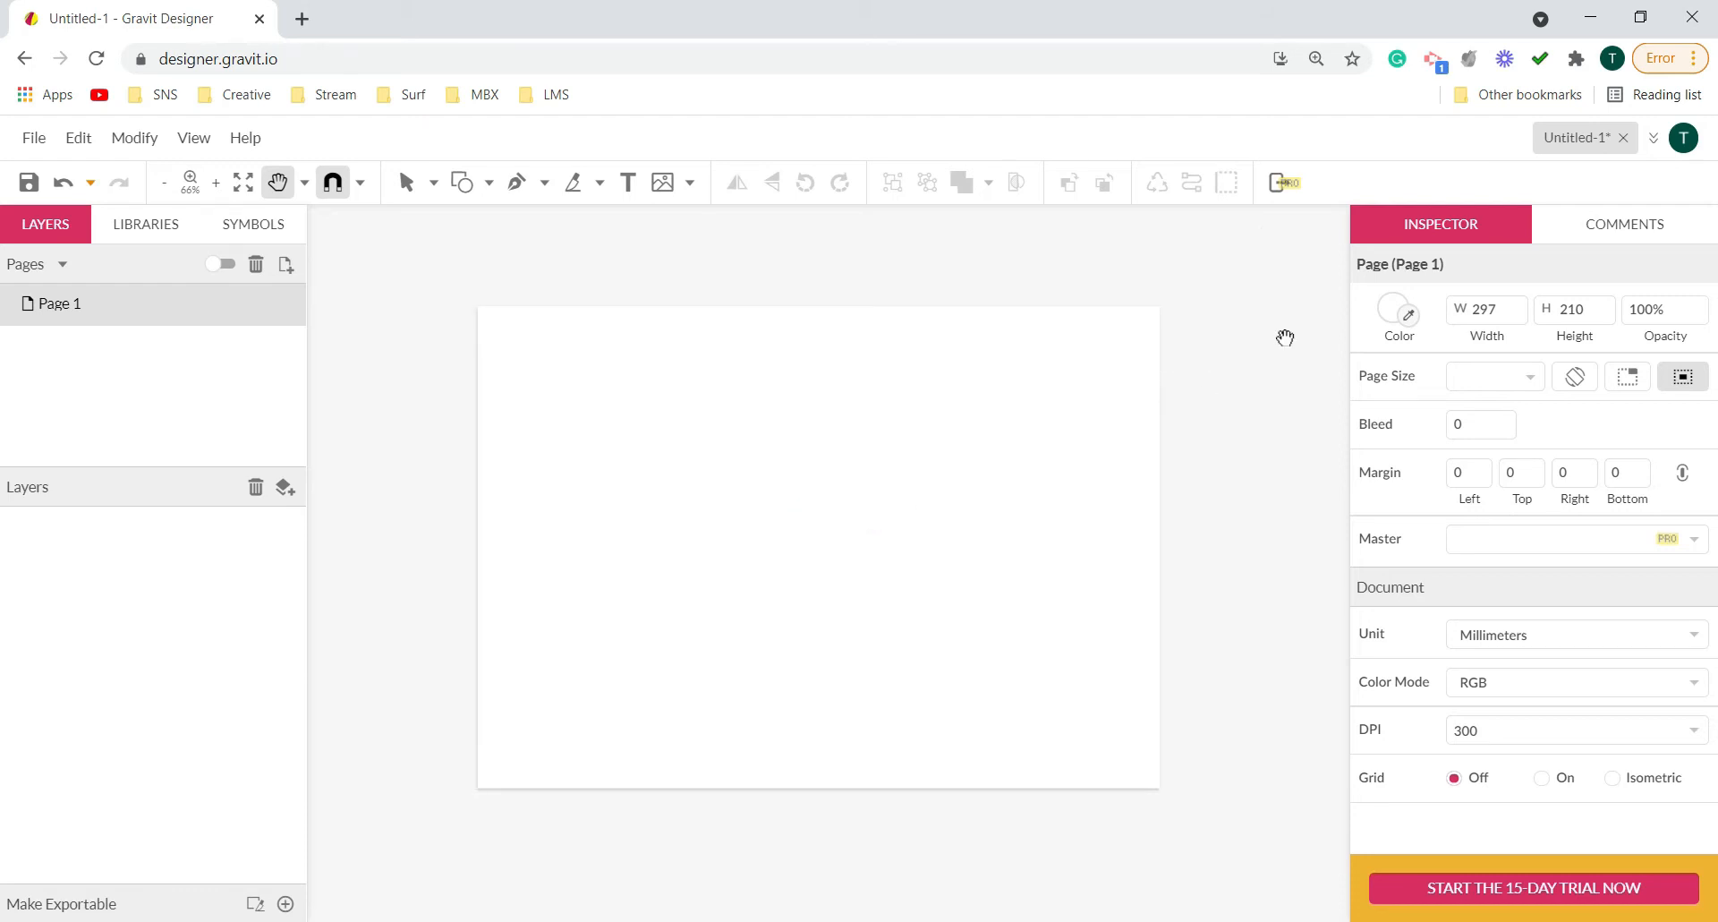
{"action": "left_click", "coordinate": [1395, 311]}
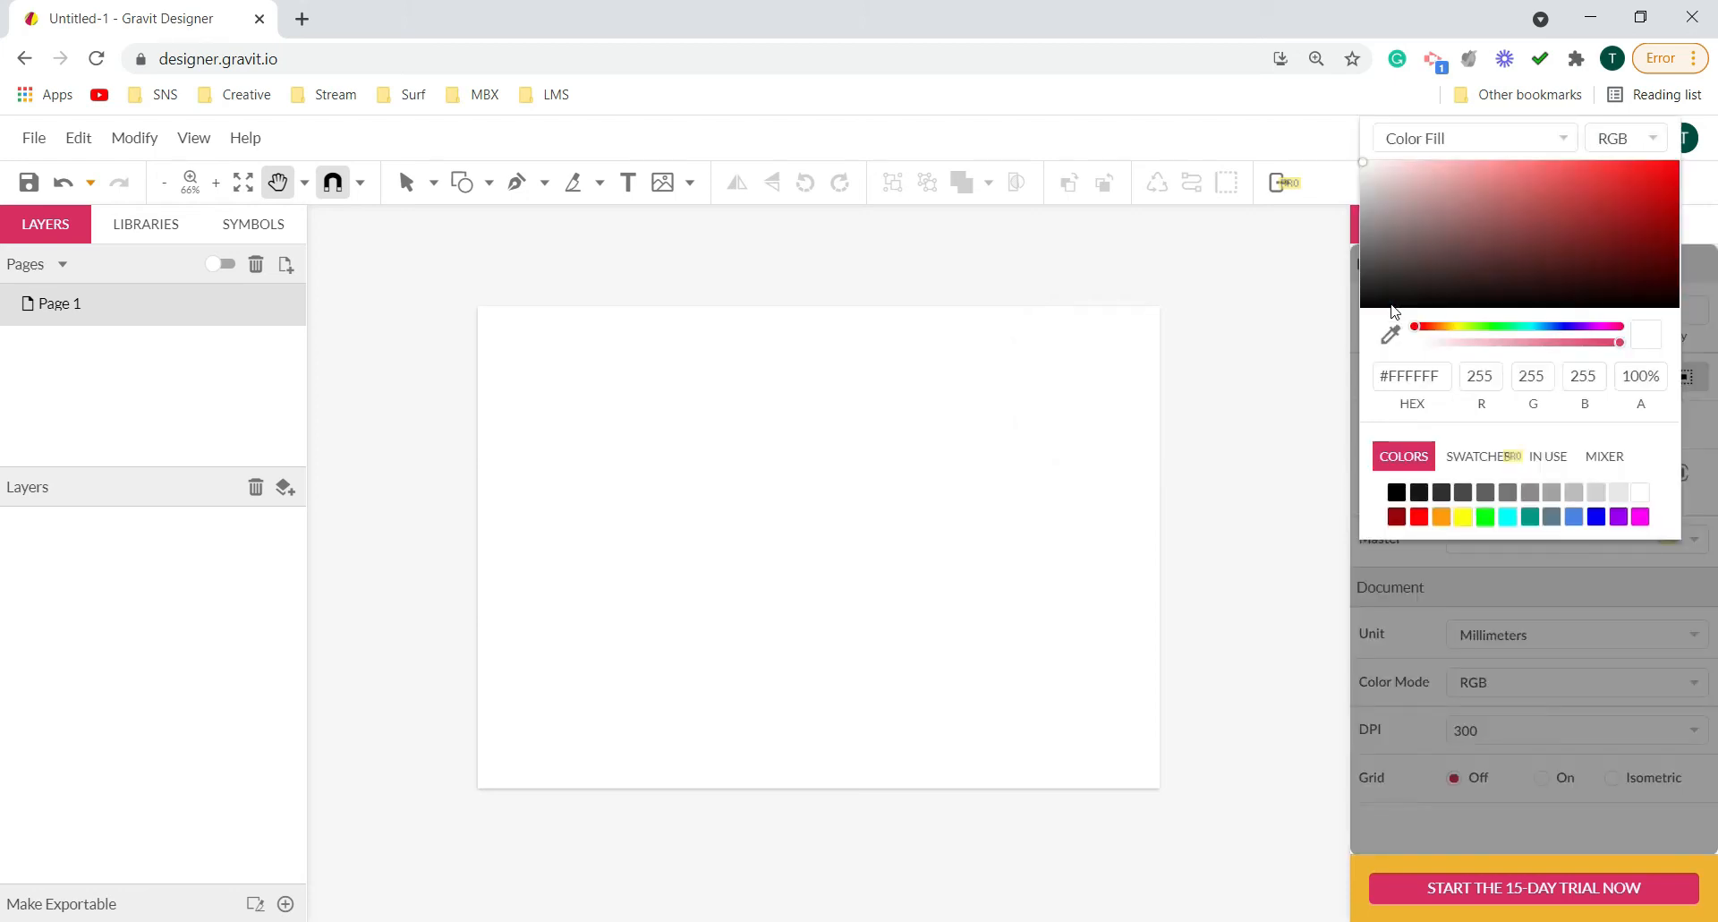
{"action": "left_click_drag", "start_coordinate": [1375, 230], "coordinate": [1363, 282]}
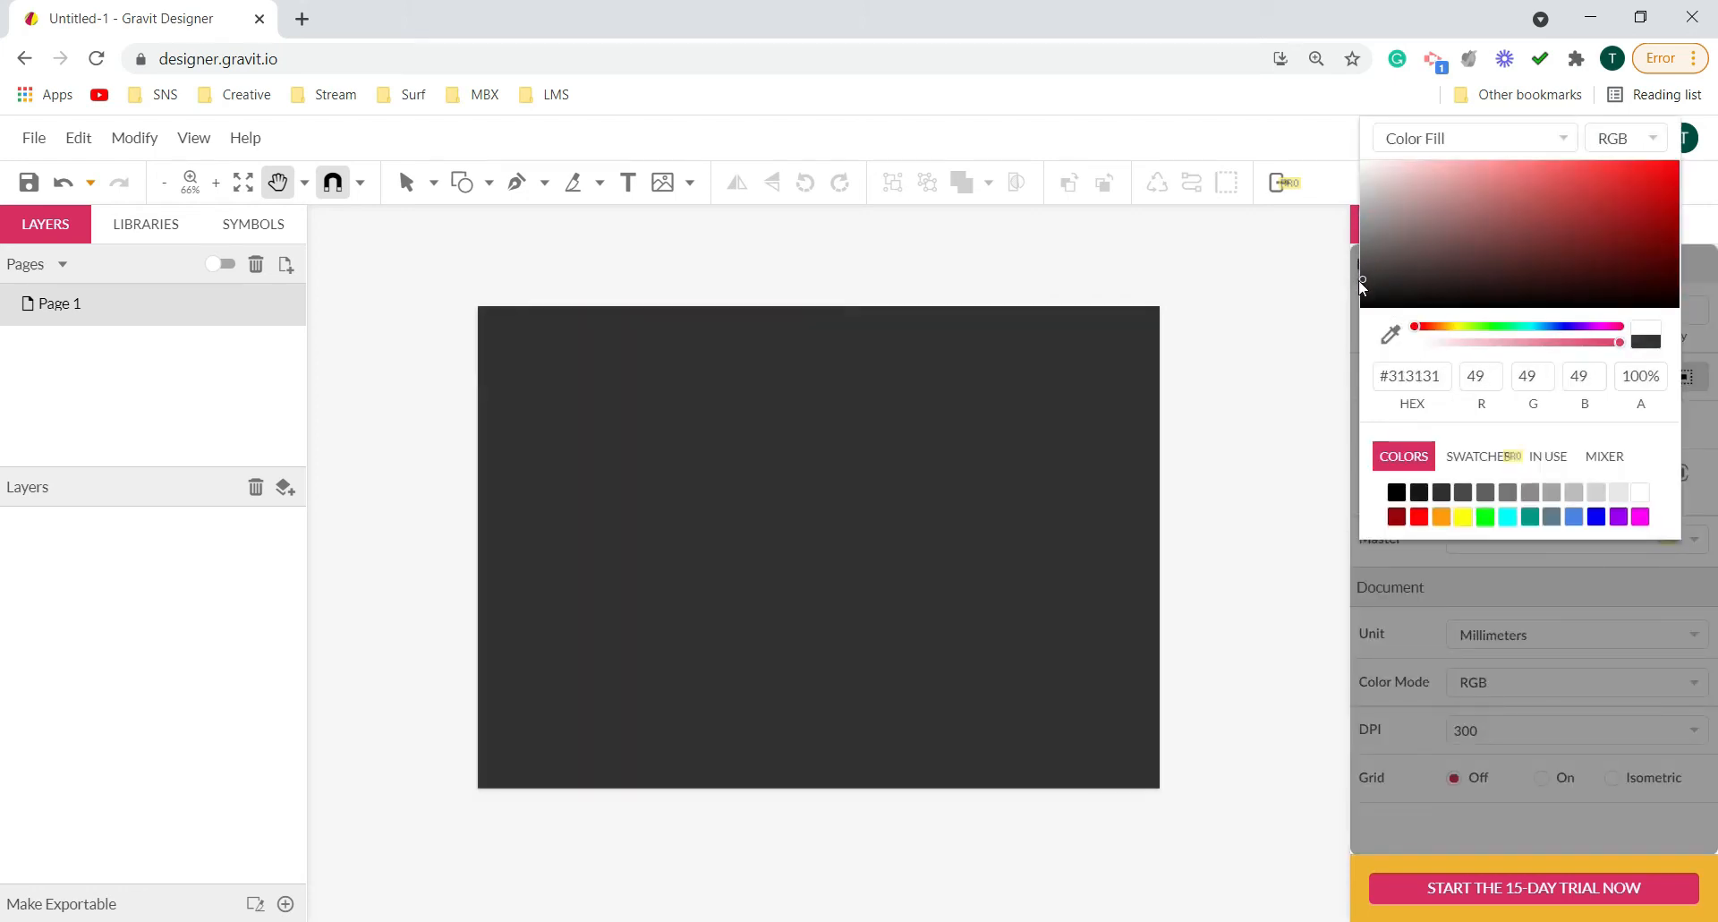
{"action": "left_click", "coordinate": [1184, 371]}
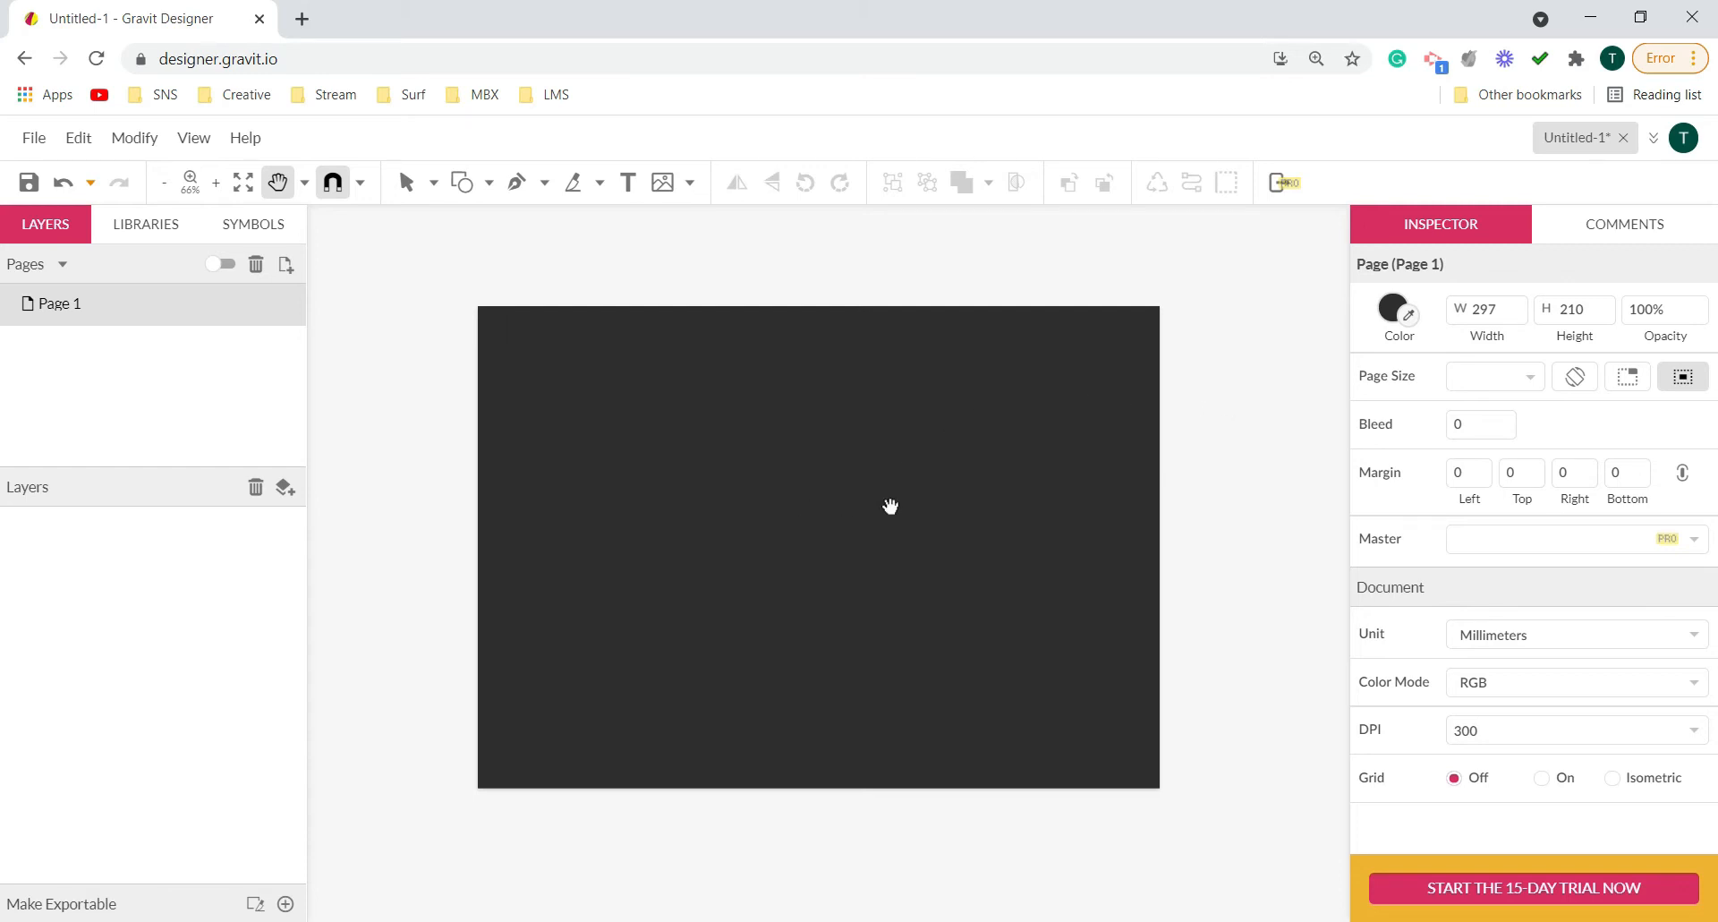
- Search the libraries for "sun" and place the purple-outlined sun icon with a pale yellow disc near the page centre
{"action": "left_click", "coordinate": [162, 233]}
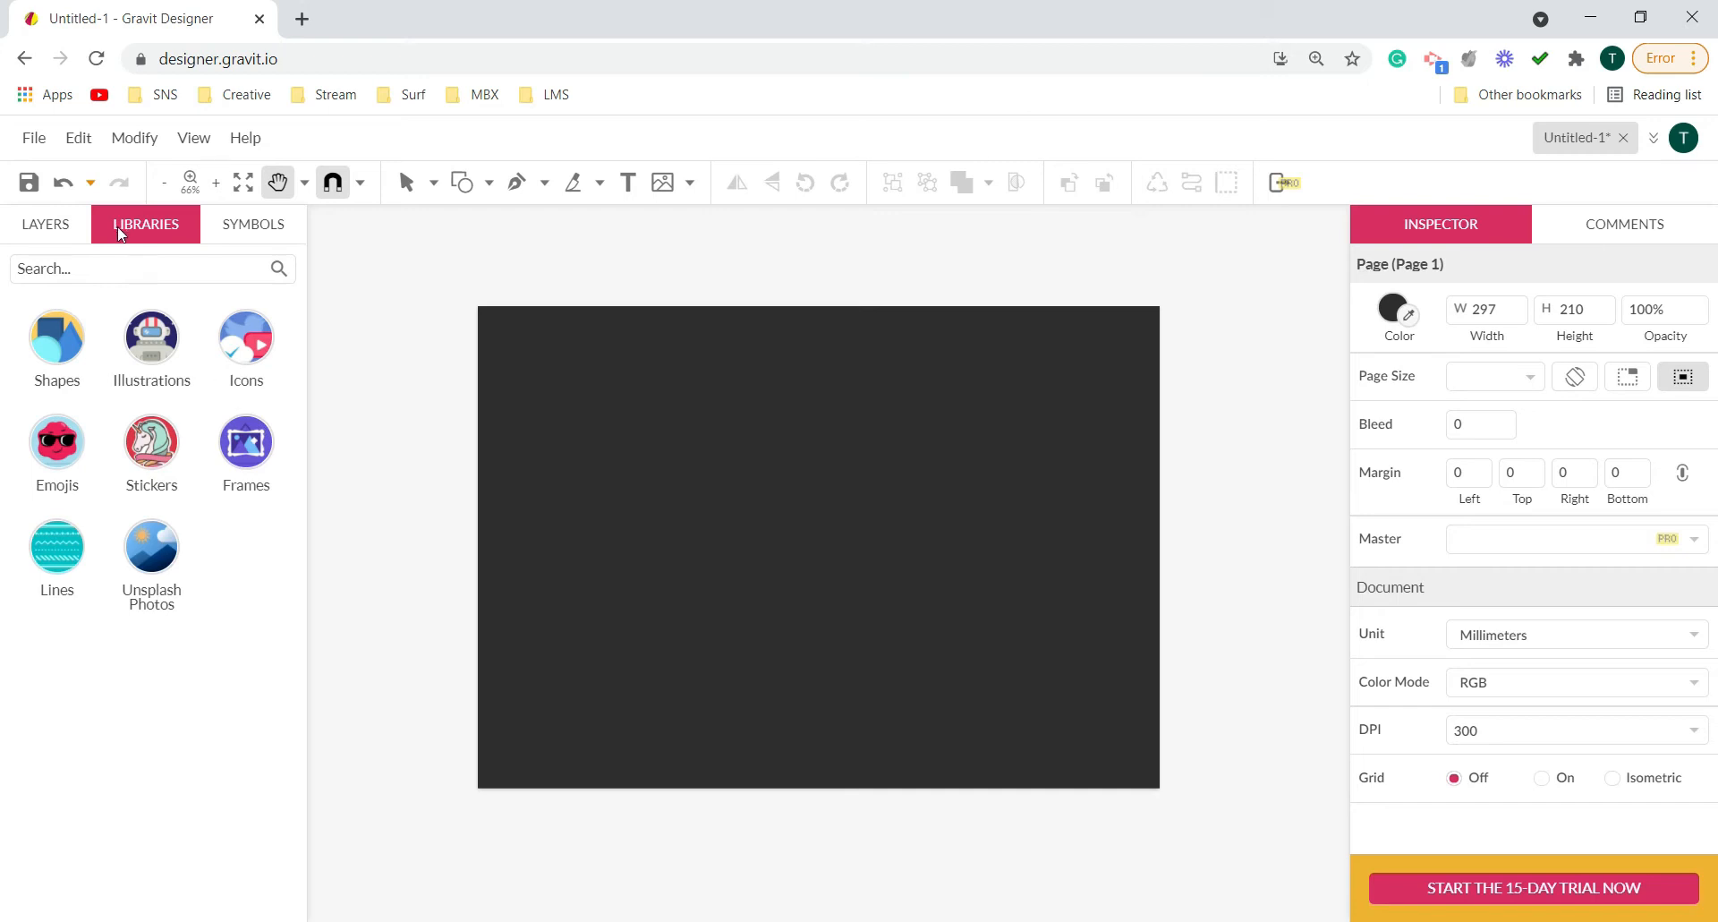
{"action": "left_click", "coordinate": [120, 269]}
{"action": "type", "text": "sun"}
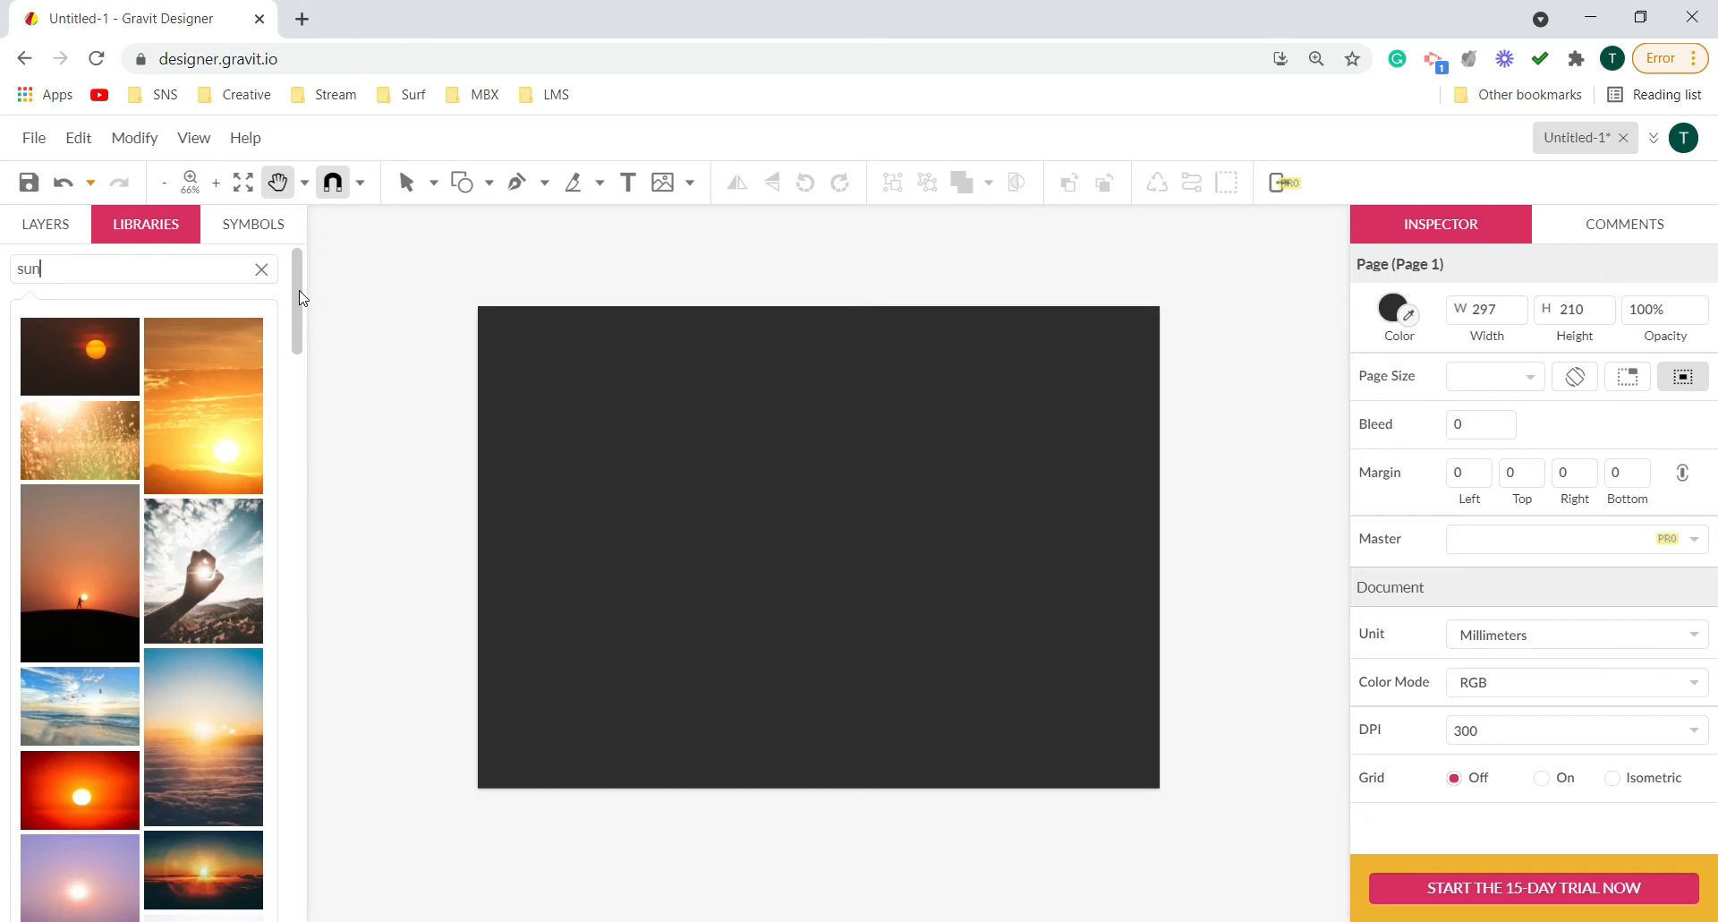
{"action": "left_click_drag", "start_coordinate": [297, 288], "coordinate": [295, 603]}
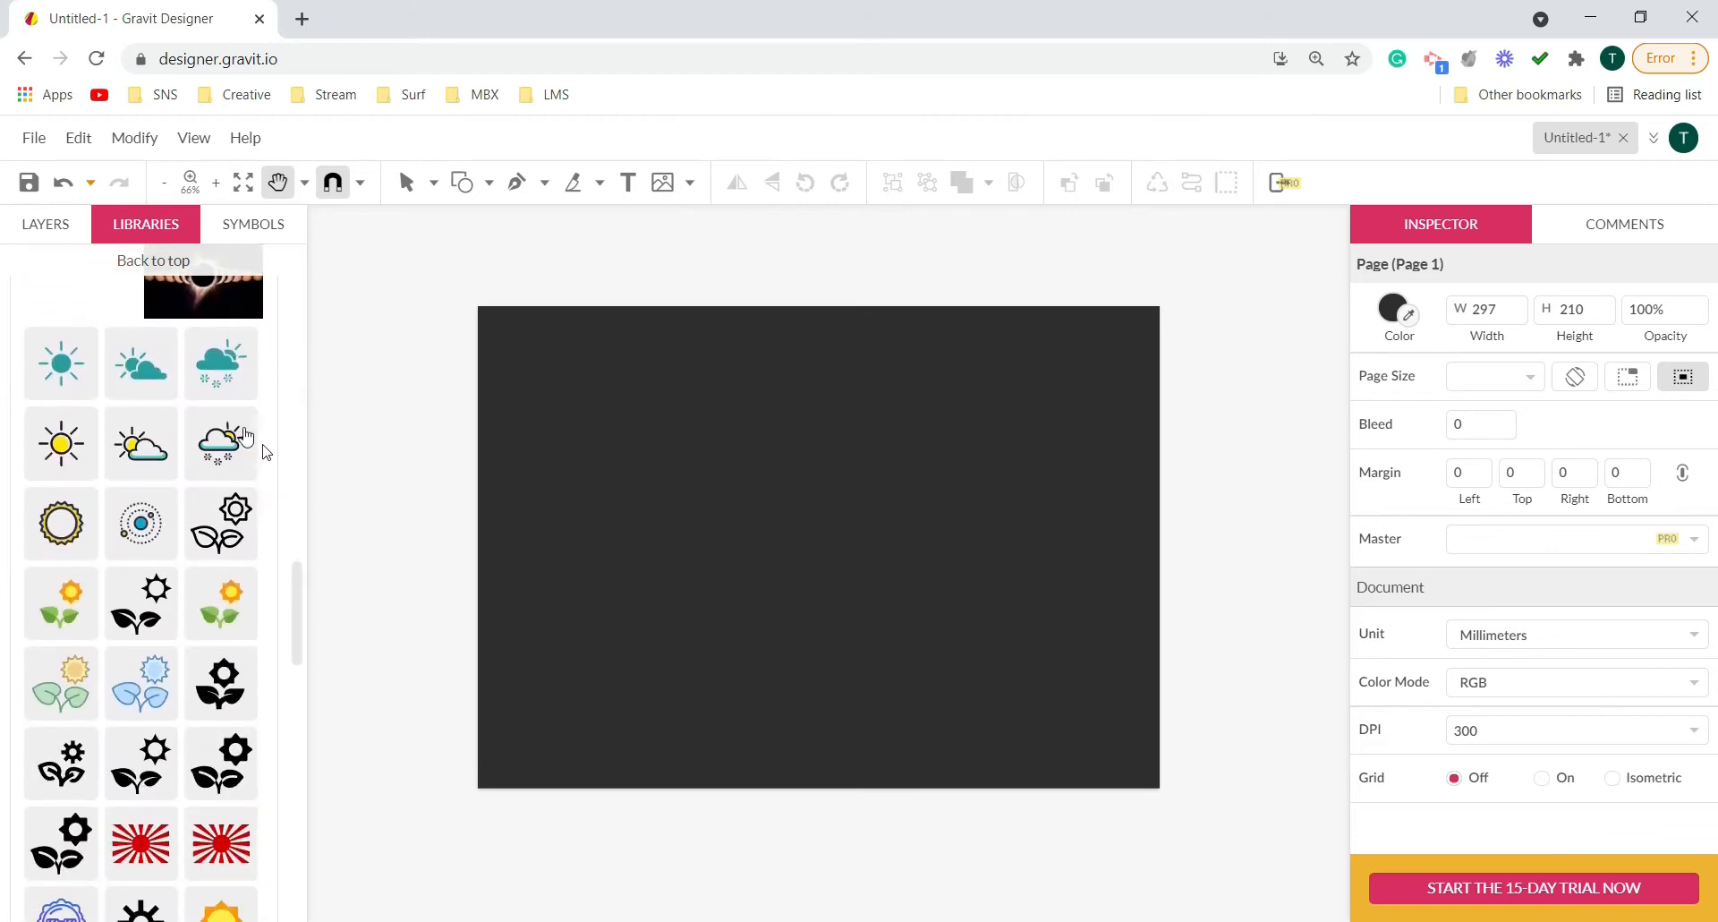
{"action": "left_click_drag", "start_coordinate": [297, 590], "coordinate": [307, 683]}
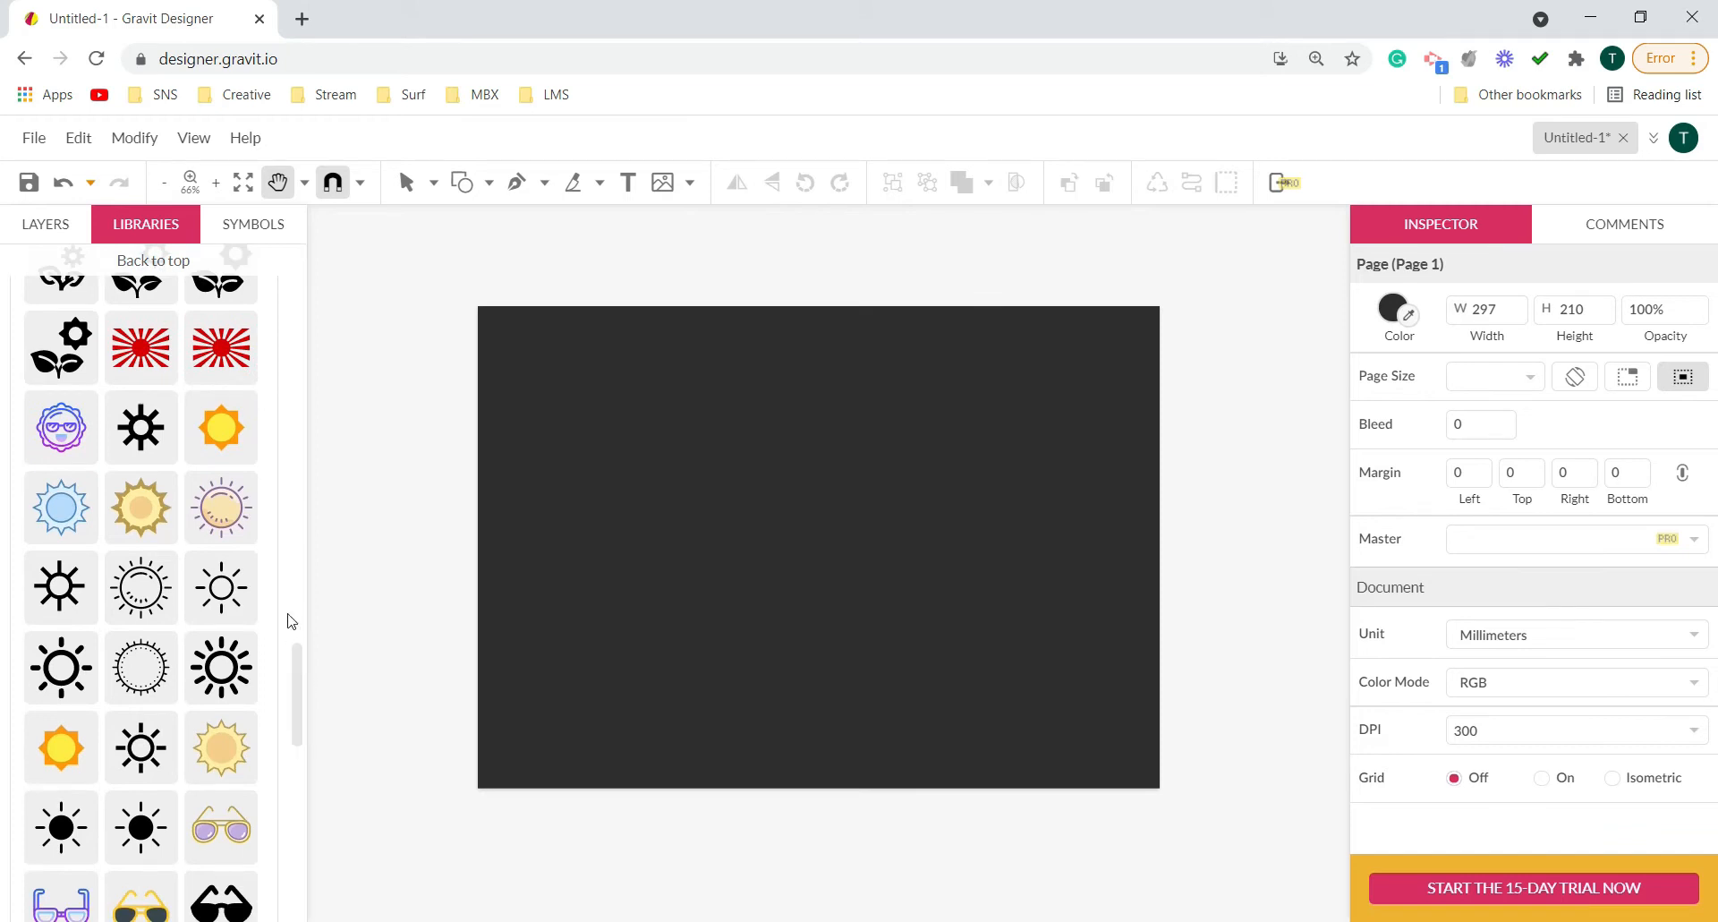
{"action": "left_click_drag", "start_coordinate": [231, 524], "coordinate": [747, 515]}
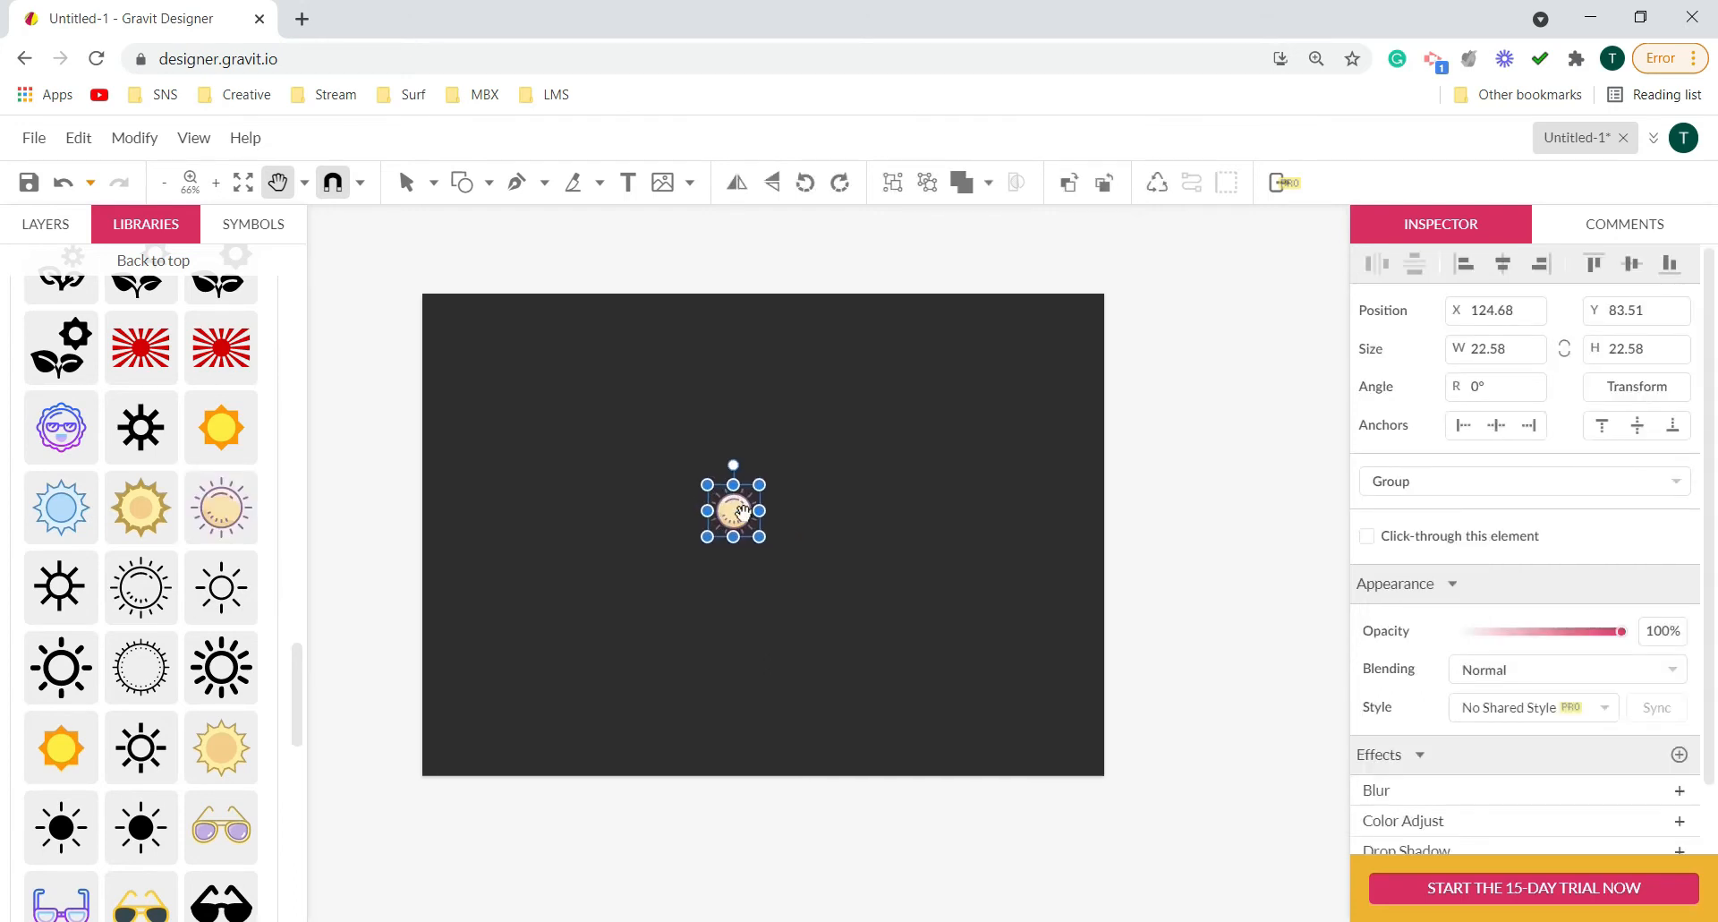
- Enlarge the sun icon proportionally to about 47 mm wide and high, and deselect it
{"action": "left_click", "coordinate": [400, 180]}
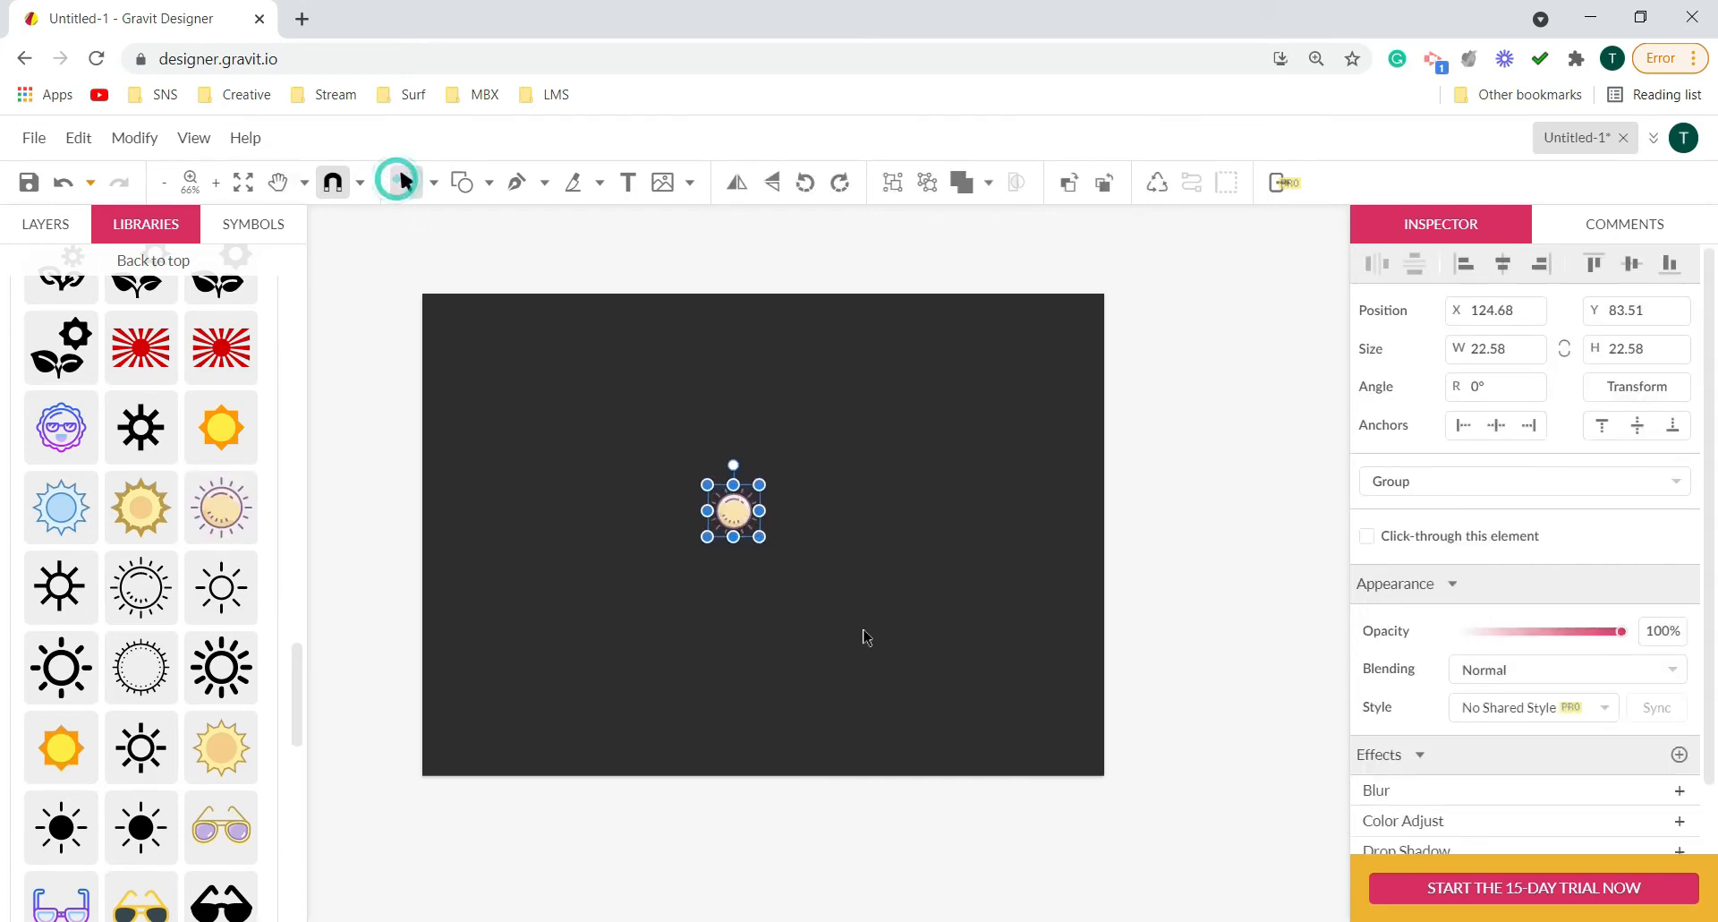
{"action": "mouse_move", "coordinate": [760, 535]}
{"action": "left_mouse_down"}
{"action": "mouse_move", "coordinate": [816, 594]}
{"action": "mouse_move", "coordinate": [777, 530]}
{"action": "mouse_move", "coordinate": [767, 554]}
{"action": "left_mouse_up"}
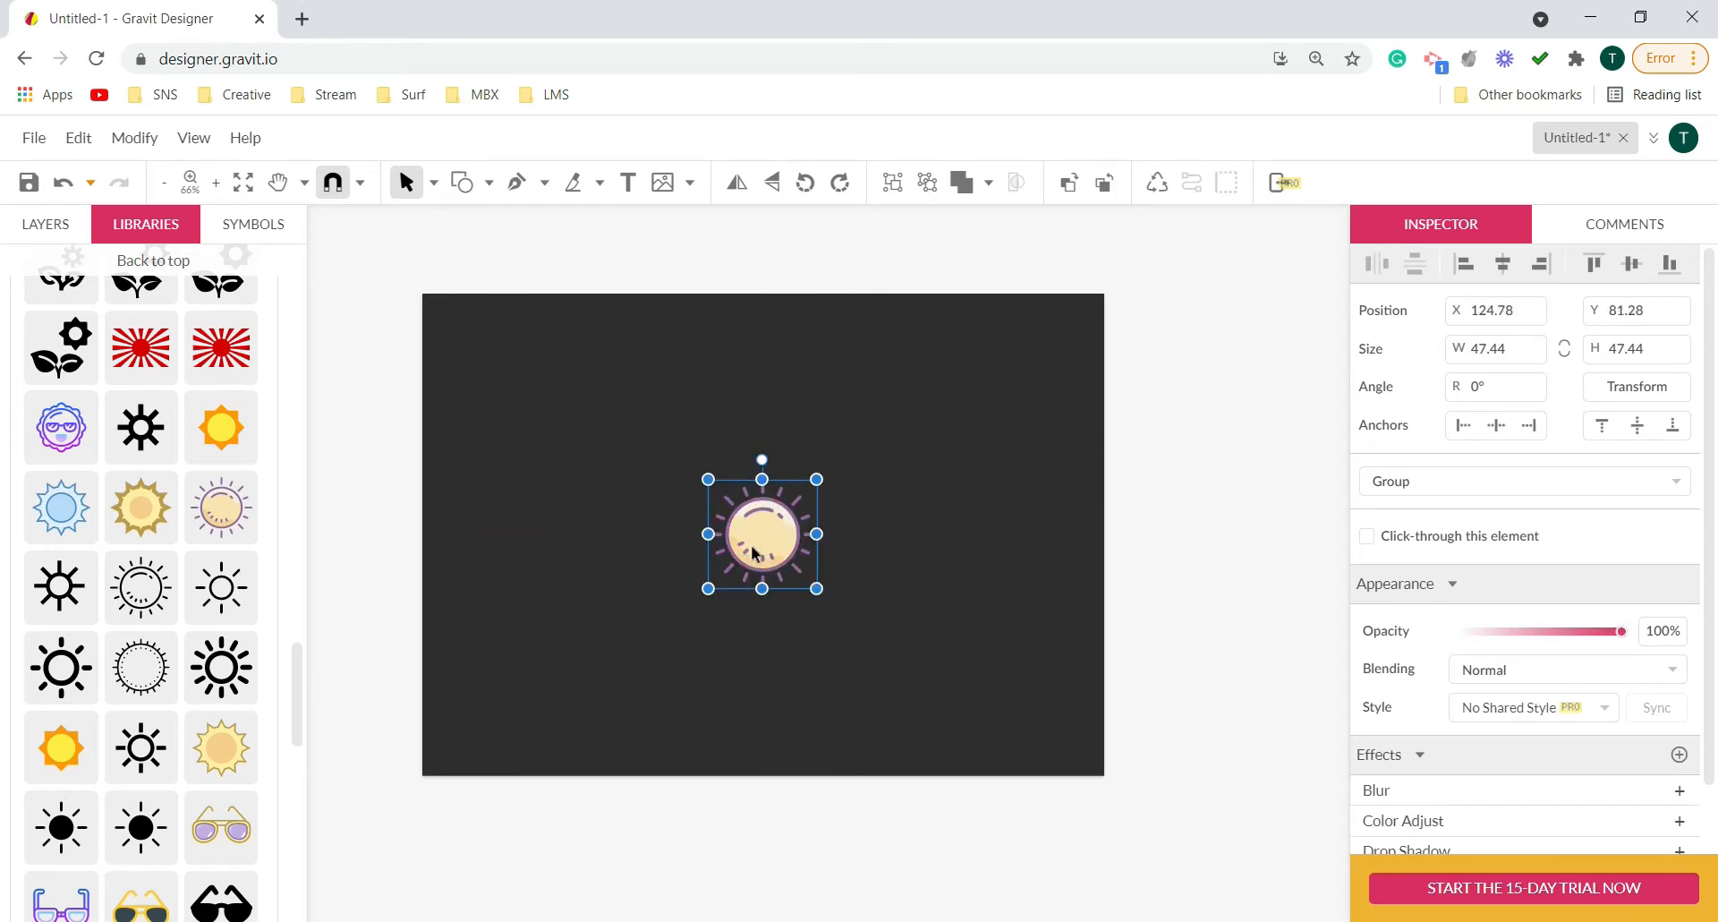
{"action": "scroll", "coordinate": [757, 539], "scroll_direction": "up", "scroll_amount": 2}
{"action": "scroll", "coordinate": [756, 540], "scroll_direction": "up", "scroll_amount": 2}
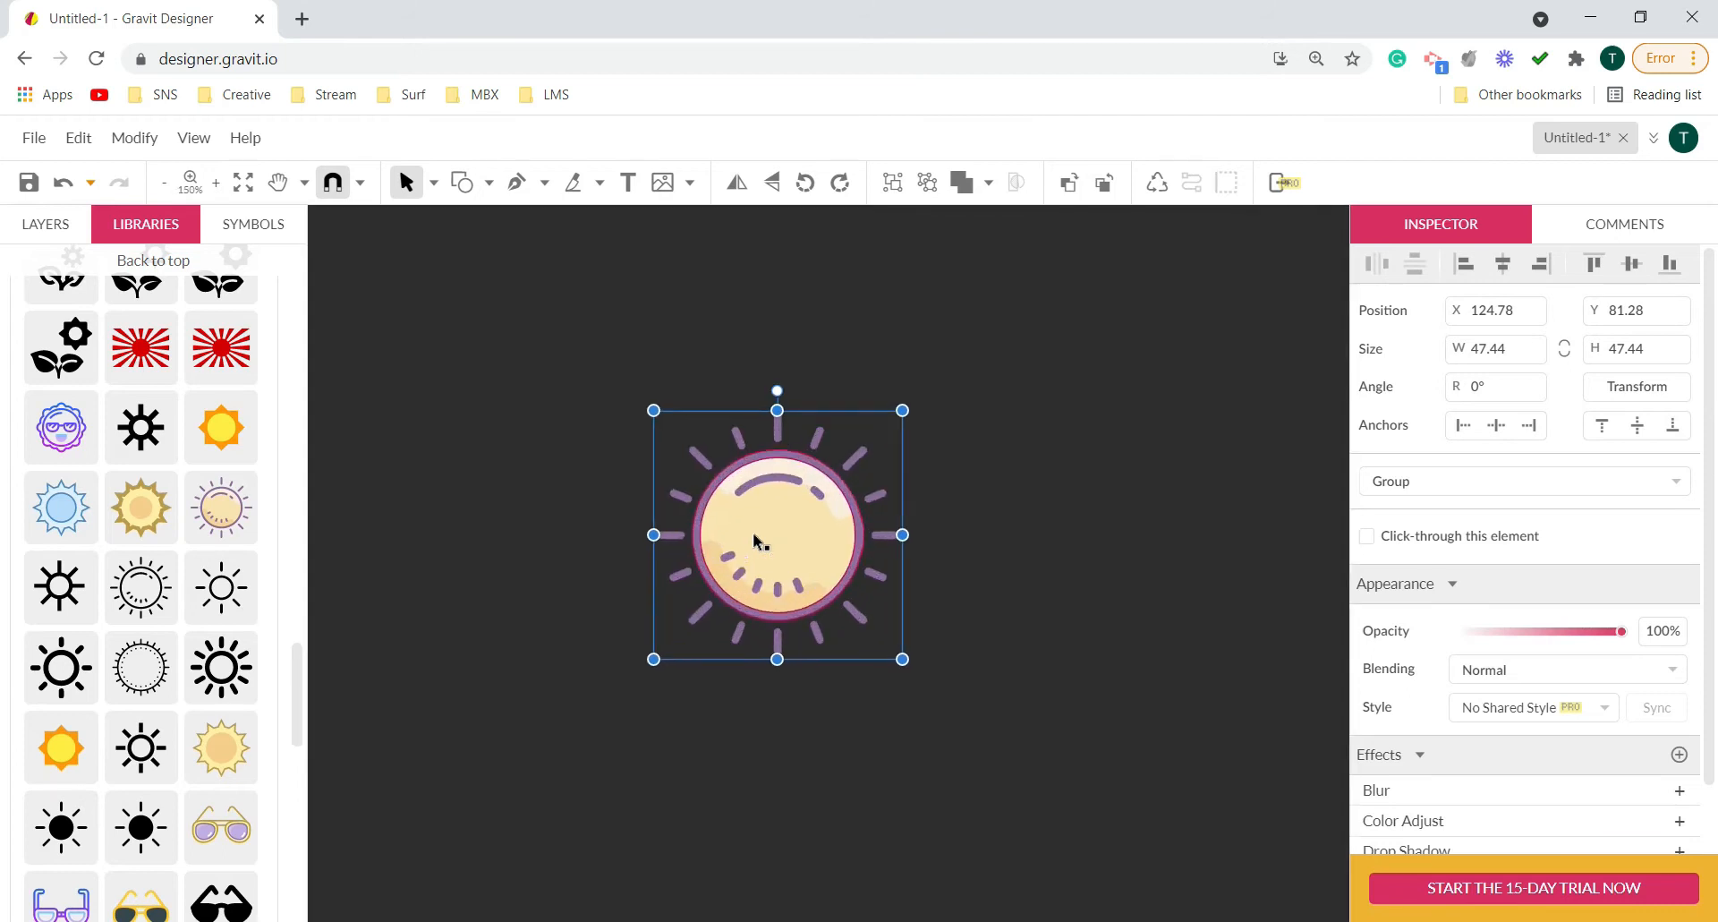
{"action": "left_click", "coordinate": [1094, 639]}
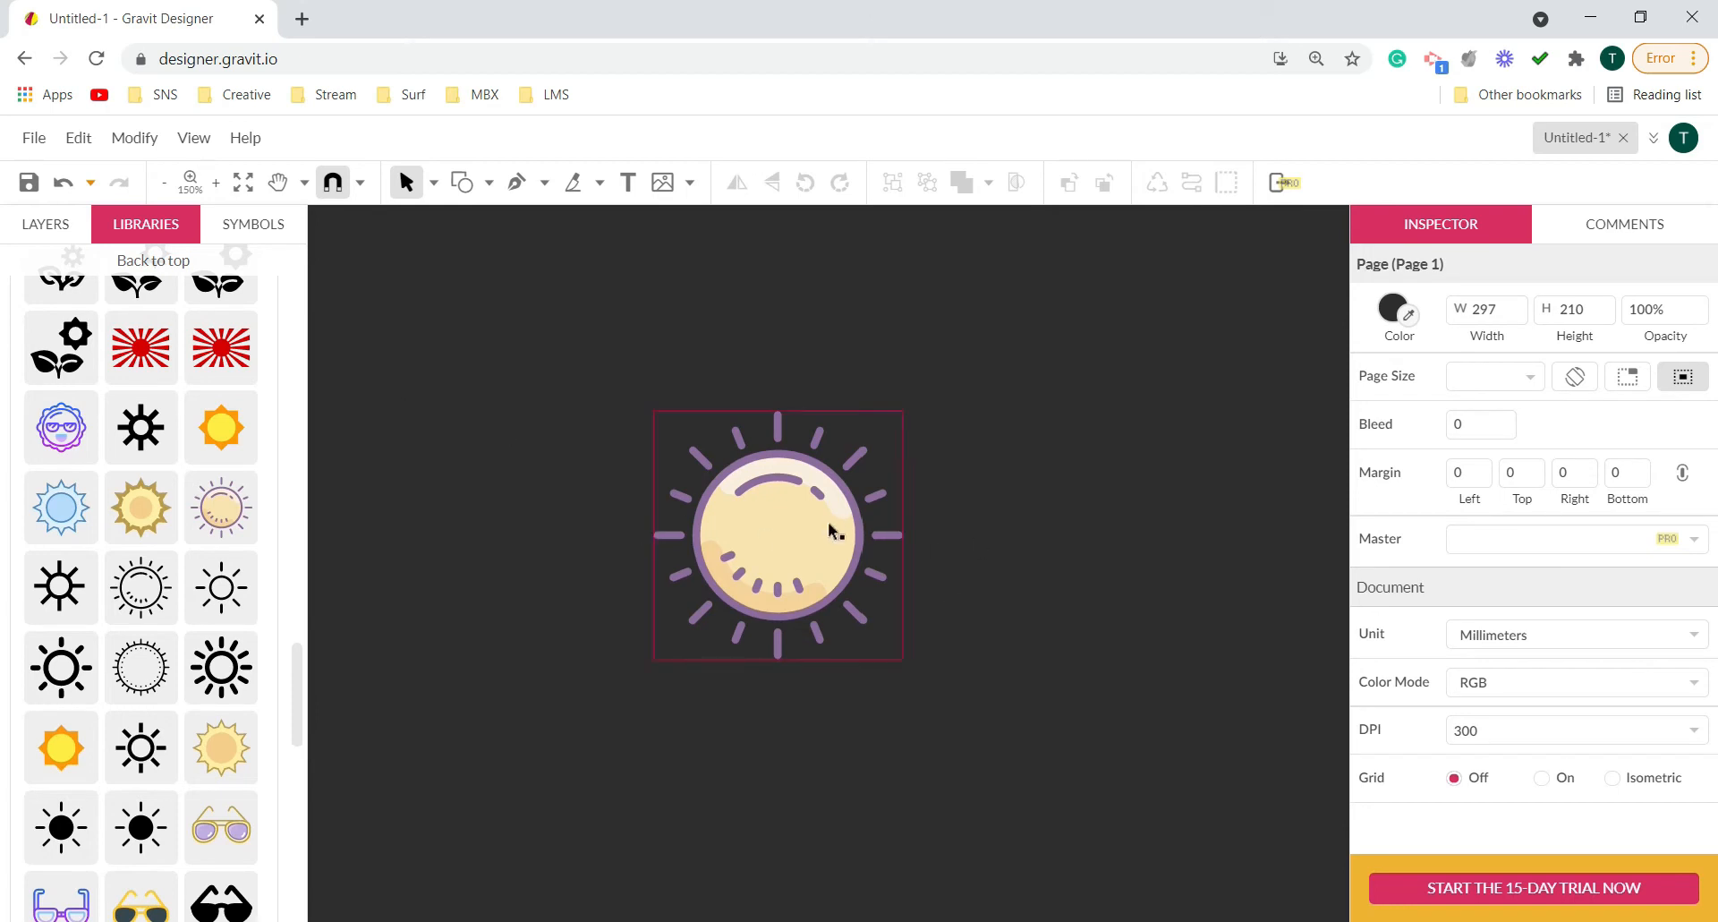
- Expand the sun's group in the layer list and examine which part of the icon each path and compound path forms
{"action": "left_click", "coordinate": [49, 231]}
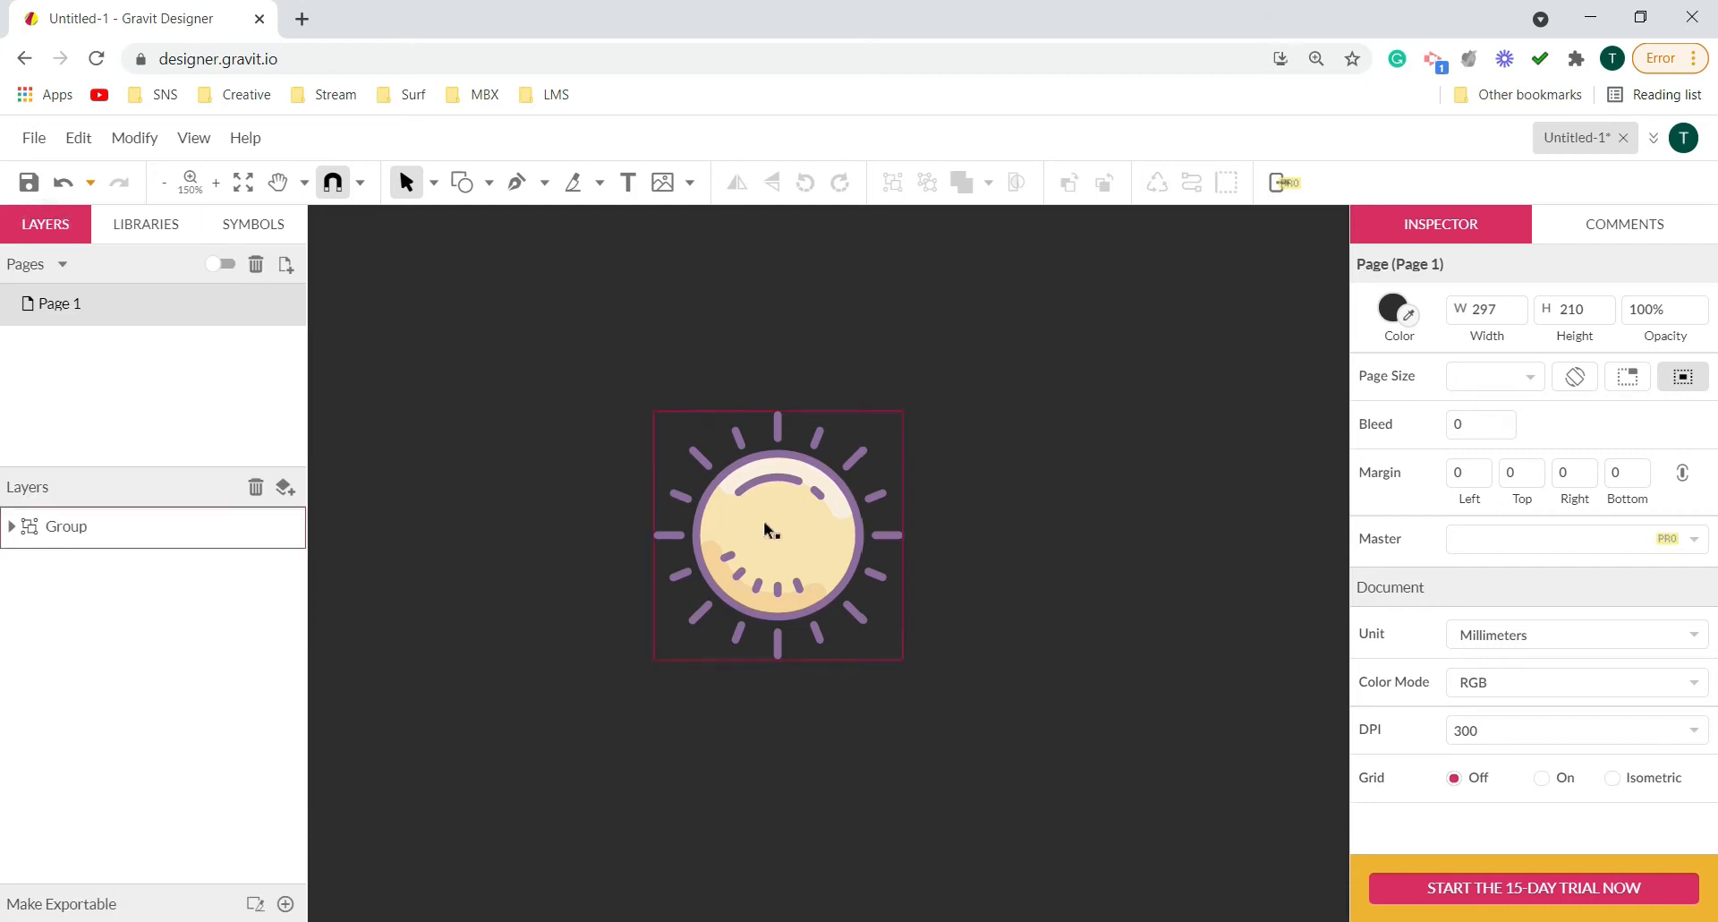
{"action": "left_click", "coordinate": [11, 528]}
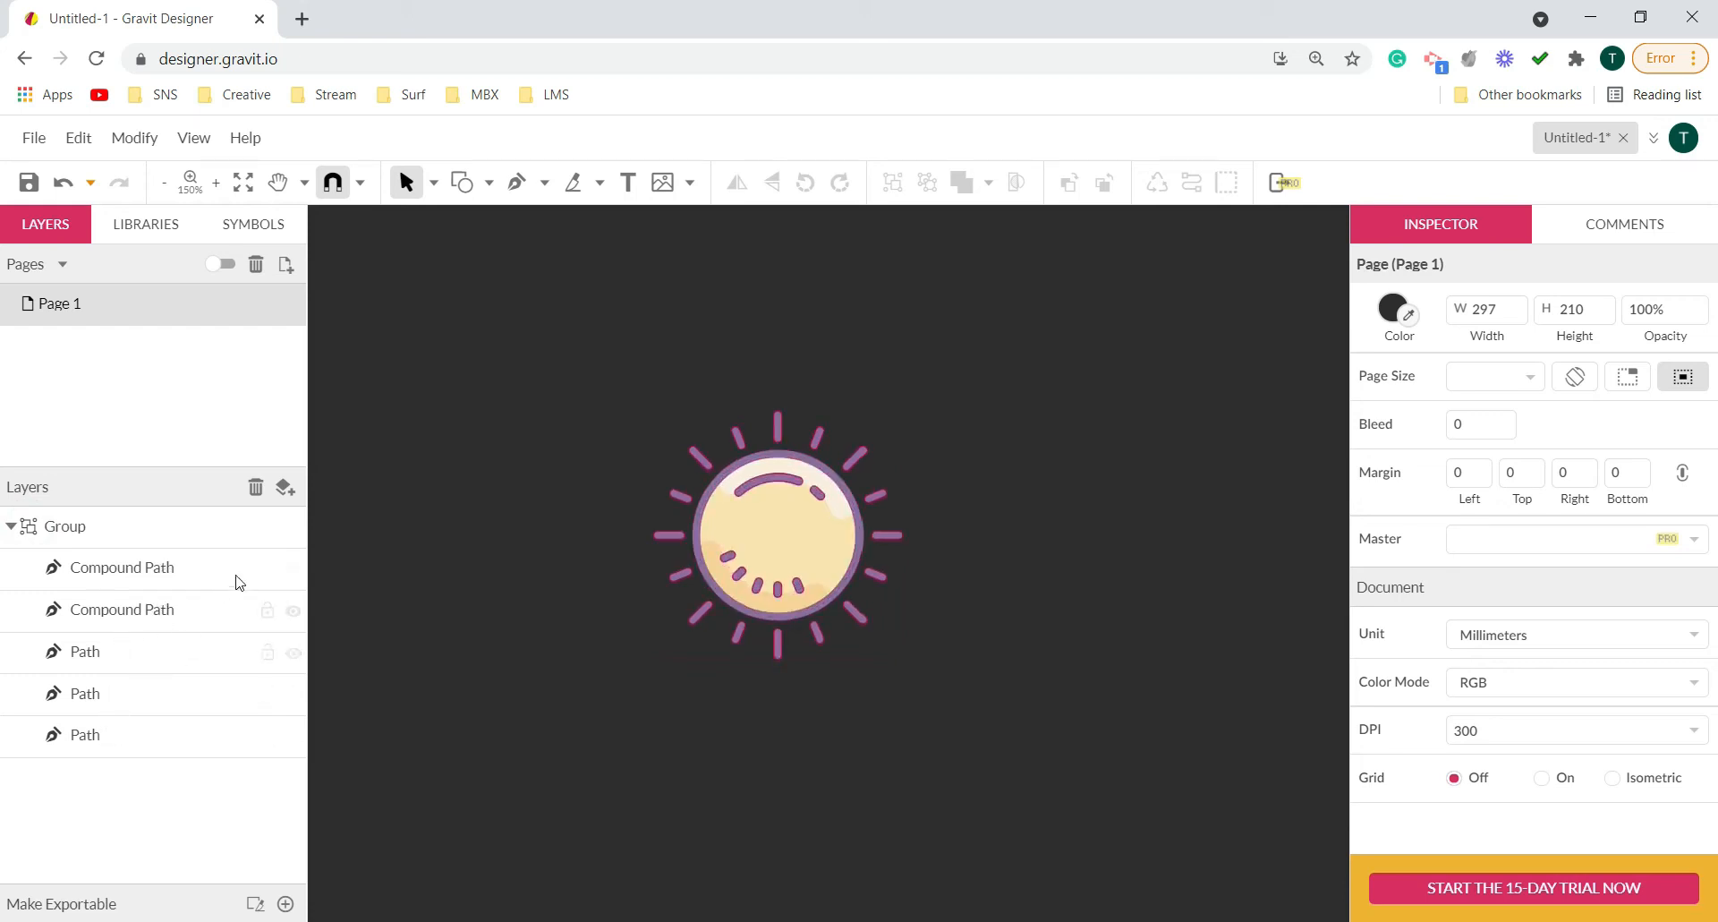
{"action": "left_click", "coordinate": [294, 570]}
{"action": "left_click", "coordinate": [294, 570]}
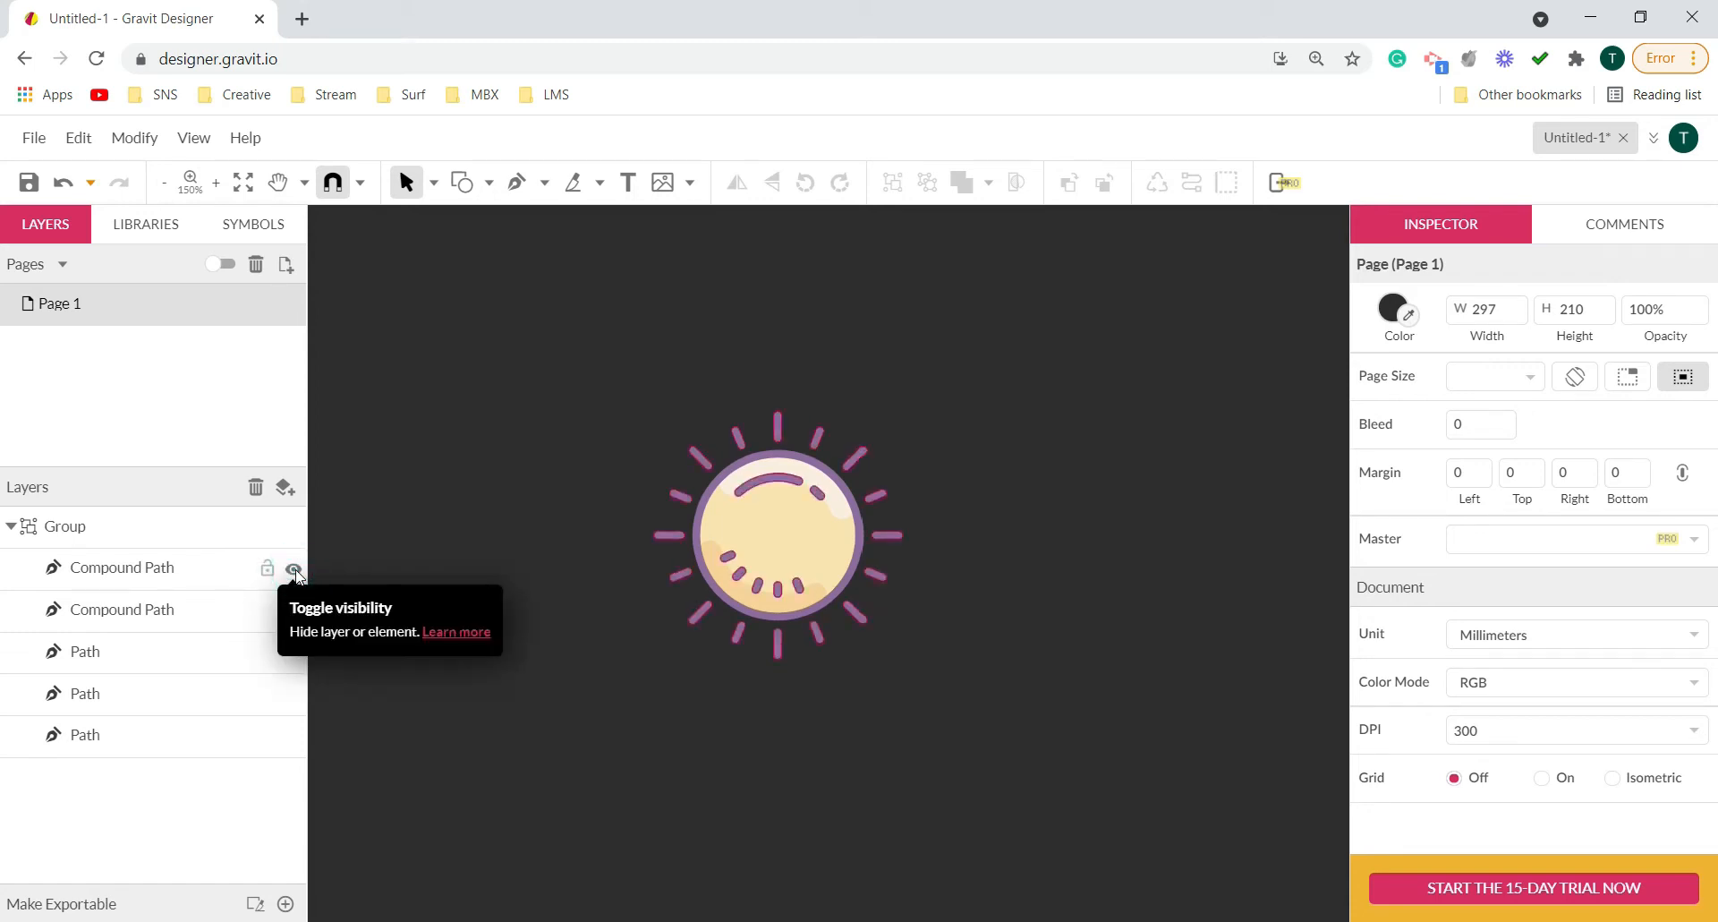
{"action": "left_click", "coordinate": [294, 614]}
{"action": "left_click", "coordinate": [294, 614]}
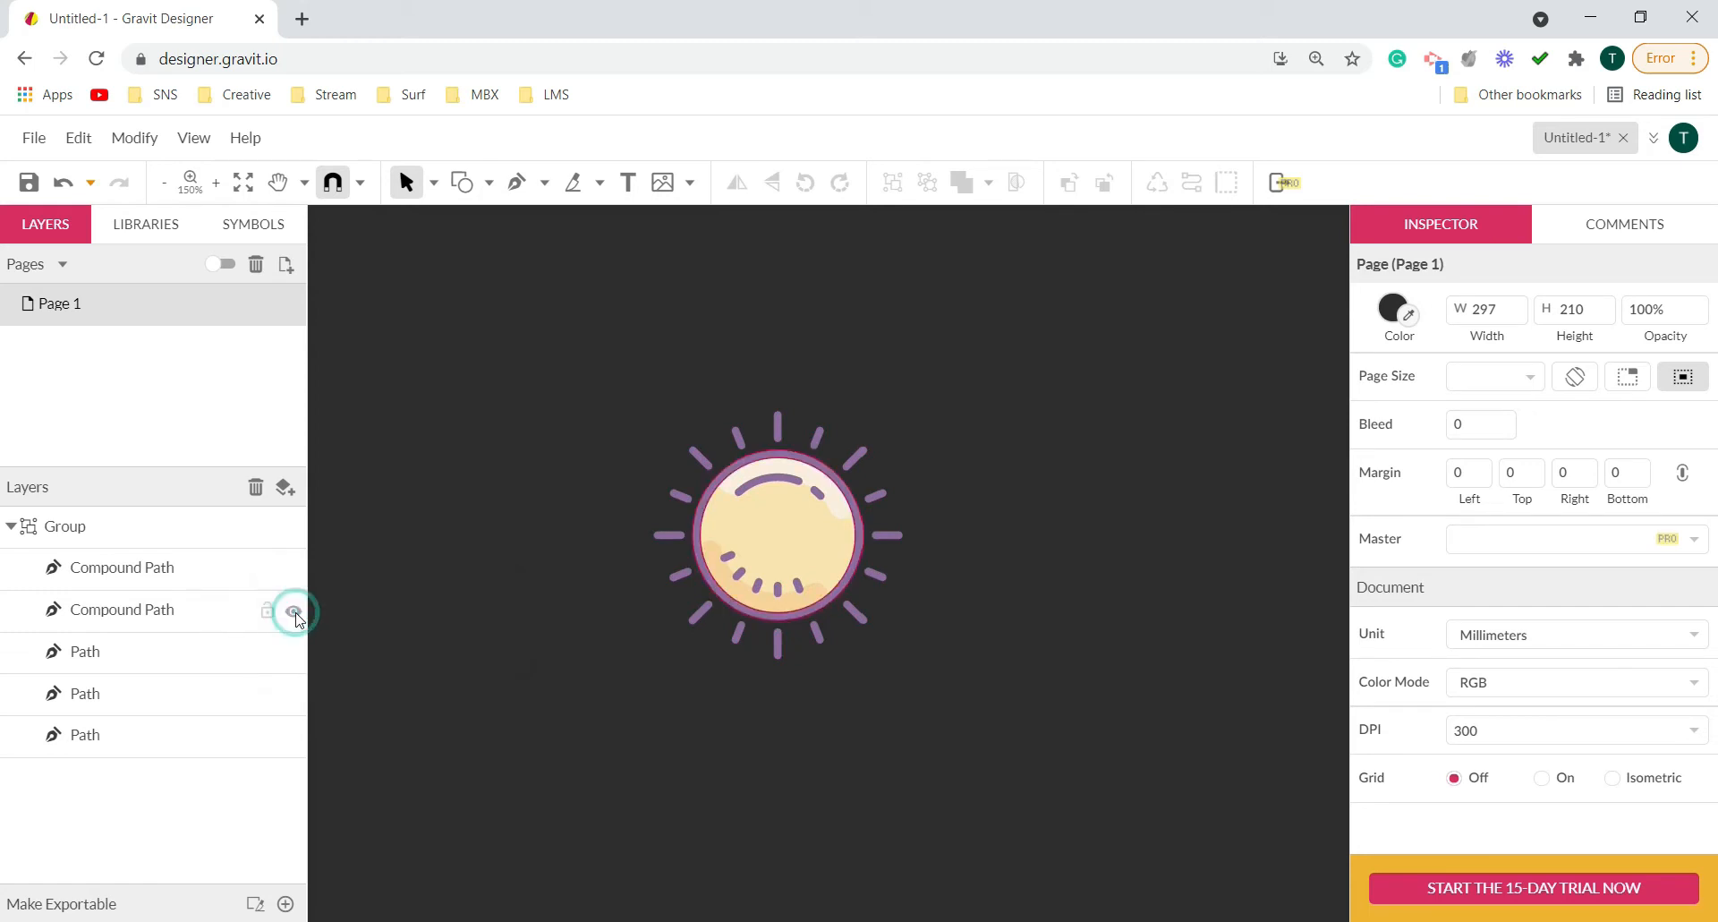
{"action": "left_click", "coordinate": [294, 652]}
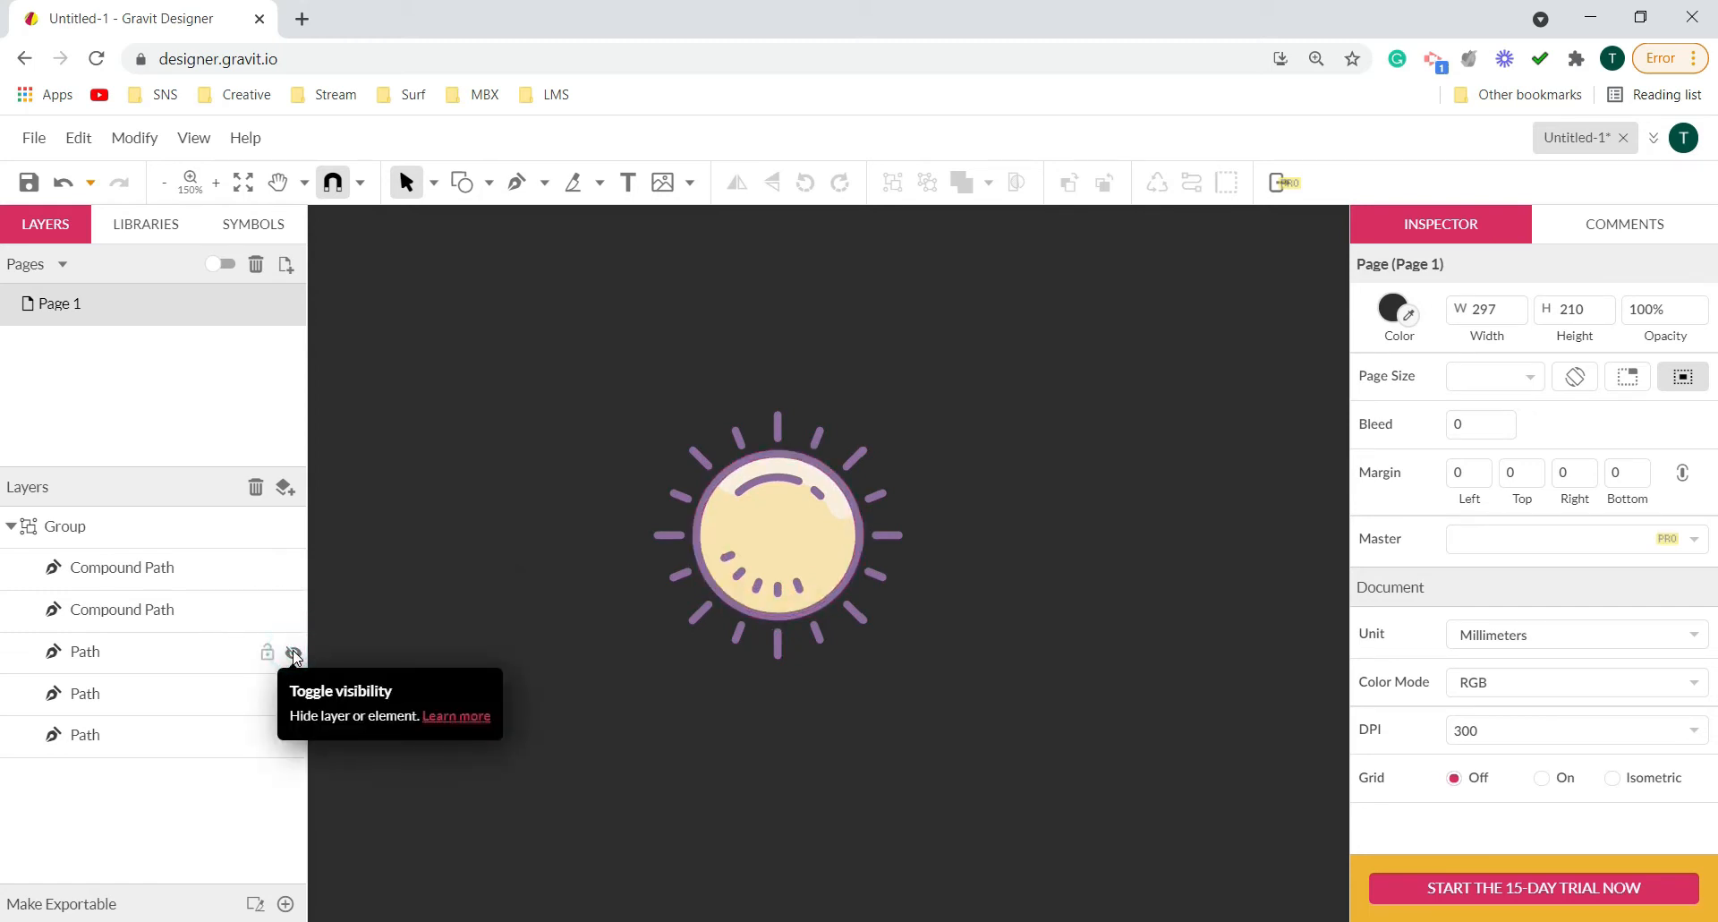
{"action": "left_click", "coordinate": [294, 652]}
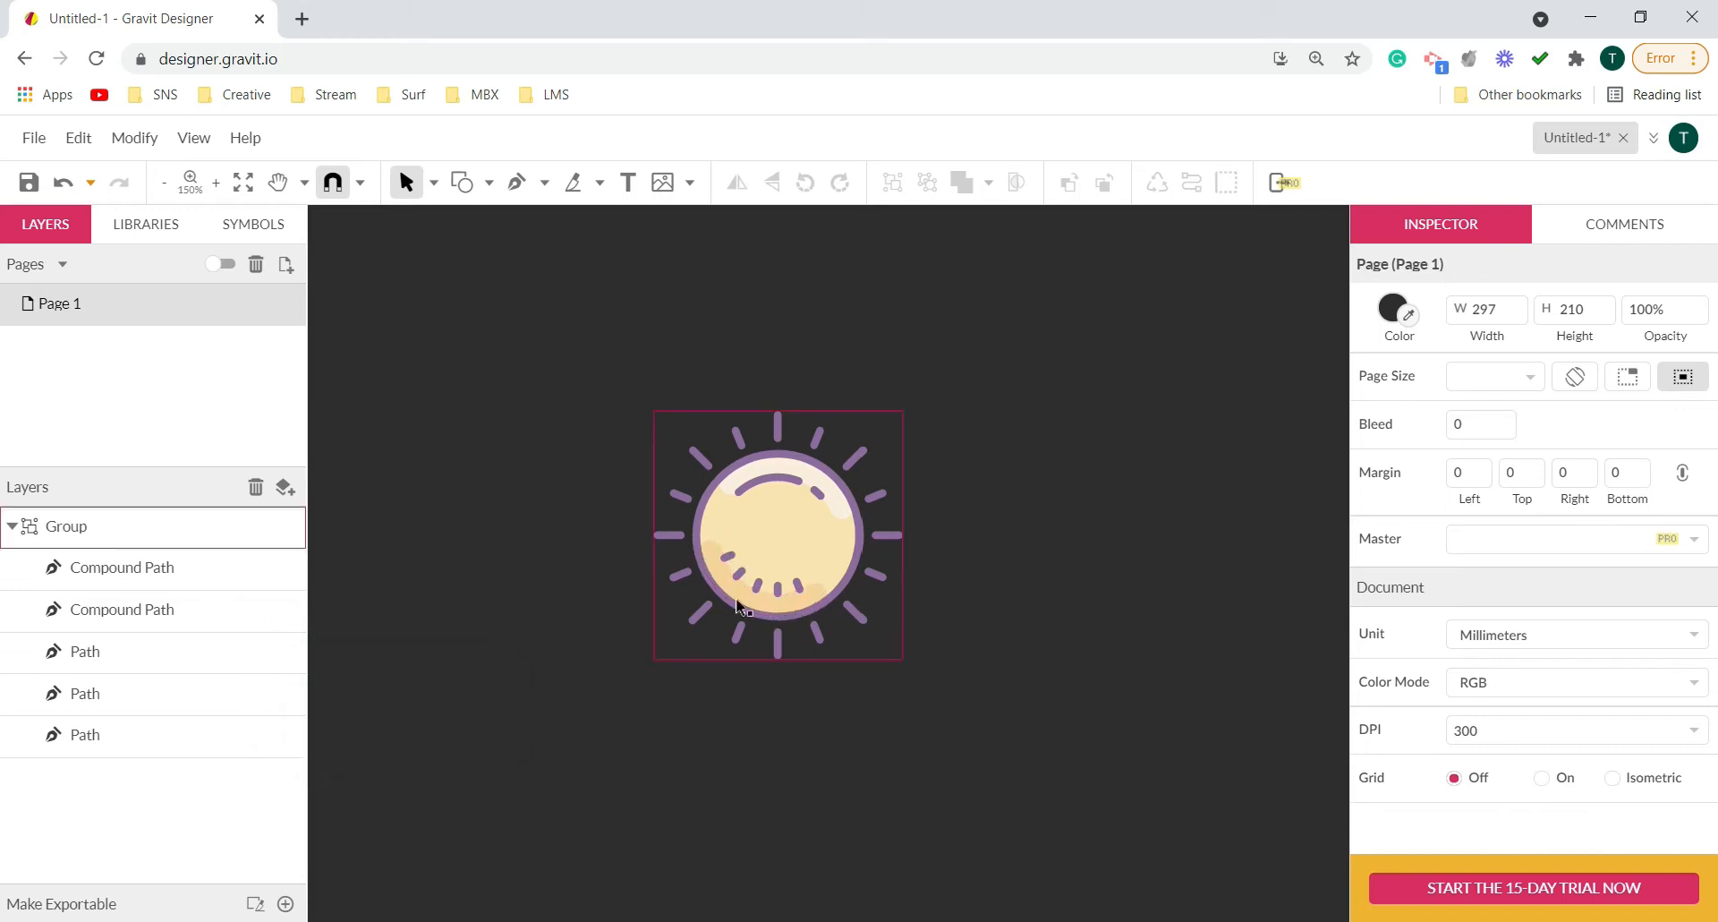
{"action": "left_click", "coordinate": [292, 694]}
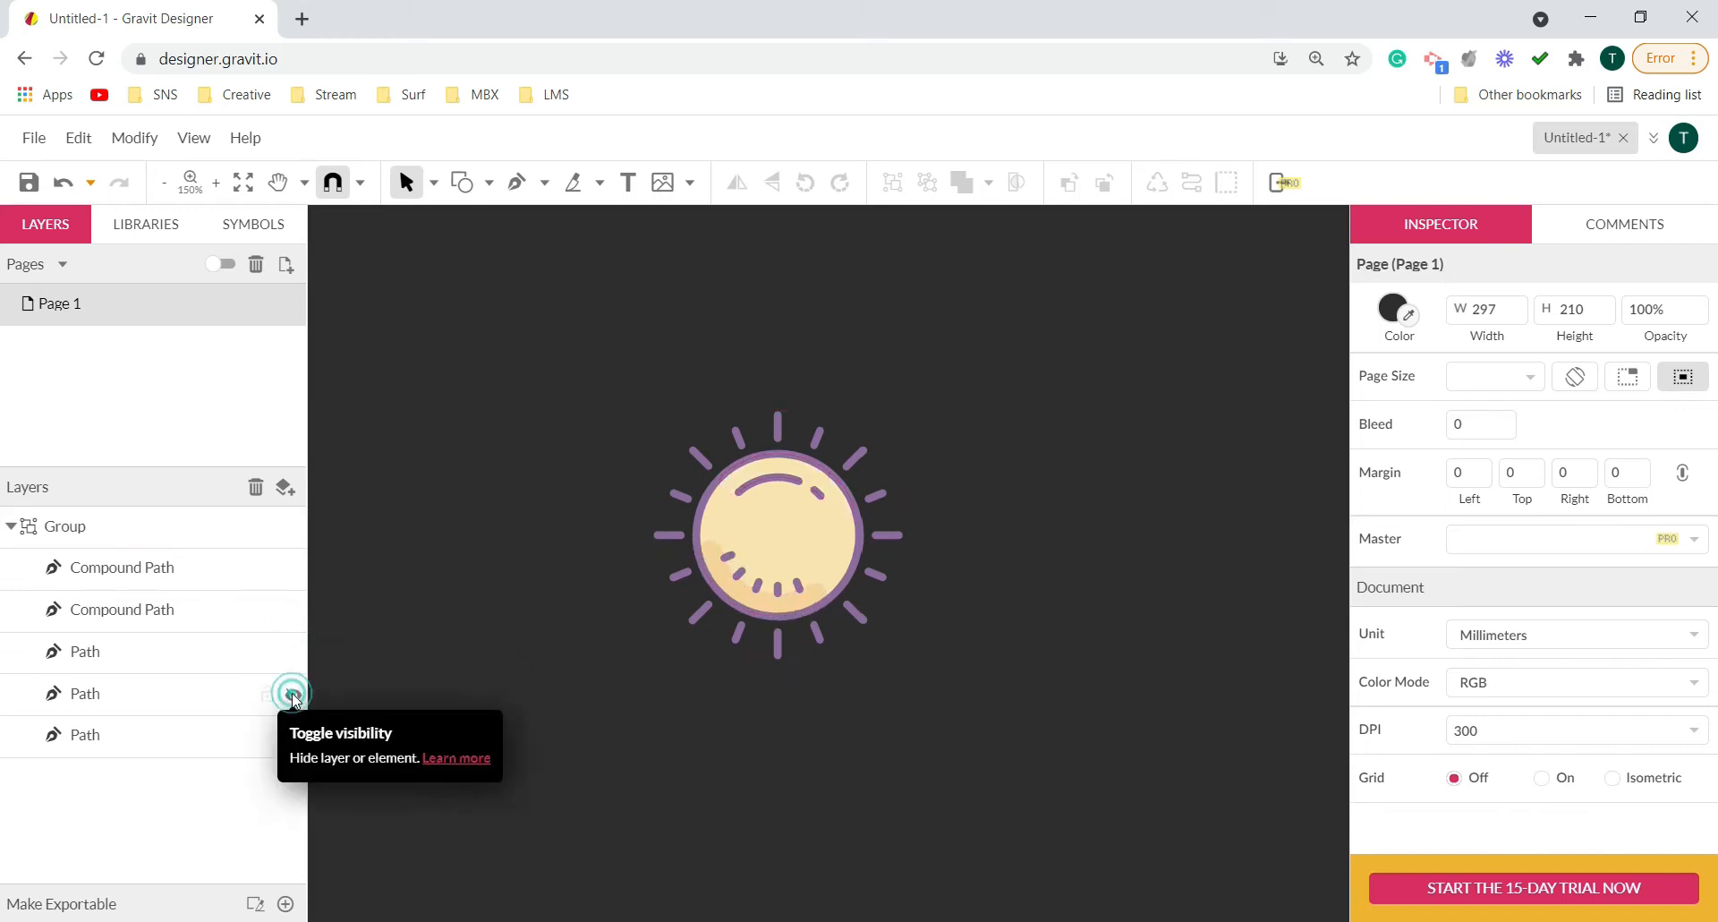
{"action": "left_click", "coordinate": [292, 736]}
{"action": "left_click", "coordinate": [293, 737]}
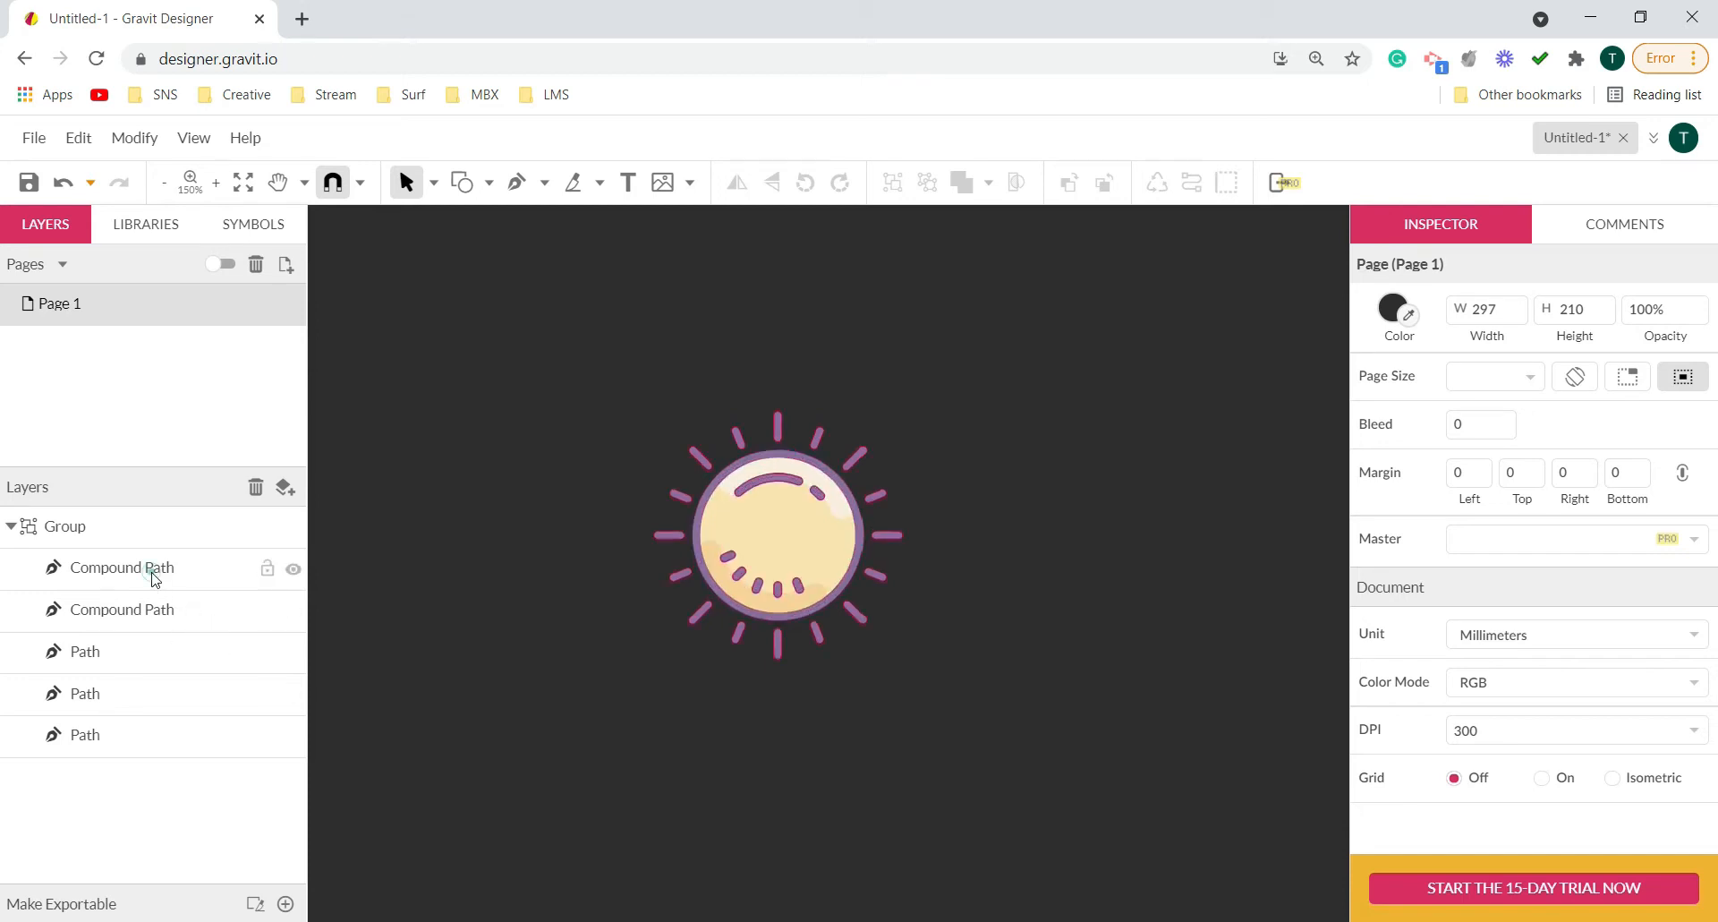
{"action": "left_click", "coordinate": [116, 607]}
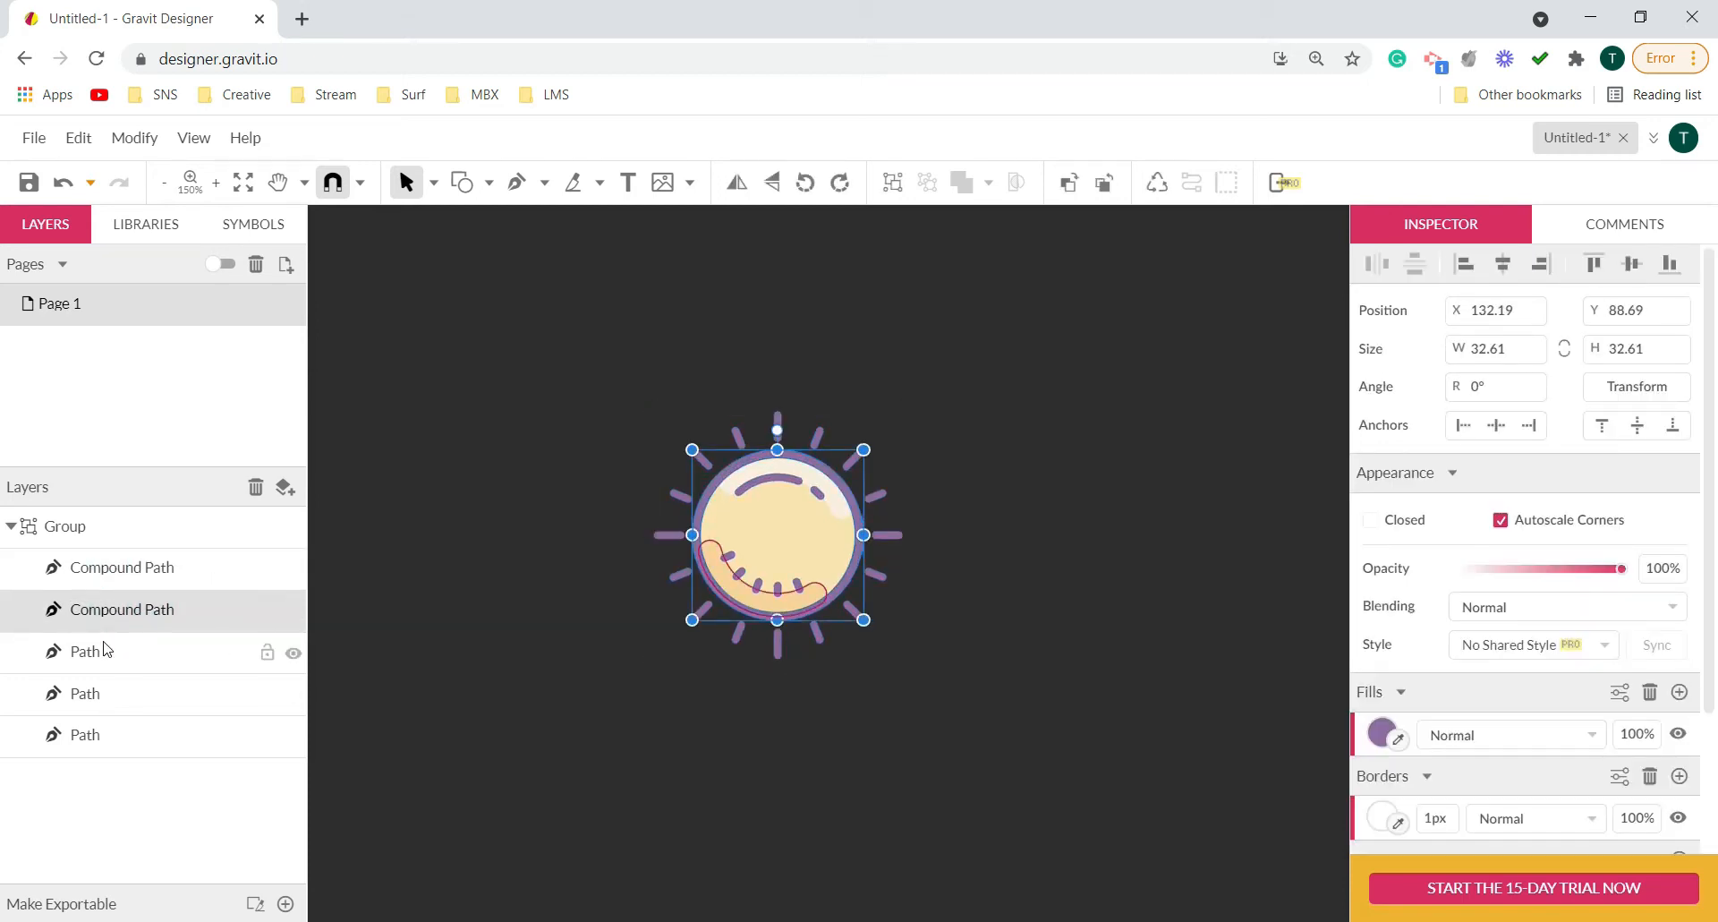
- Change the fill of the sun's main disc, the lowest path in the group, to bright yellow #FFEB0F
{"action": "left_click", "coordinate": [99, 736]}
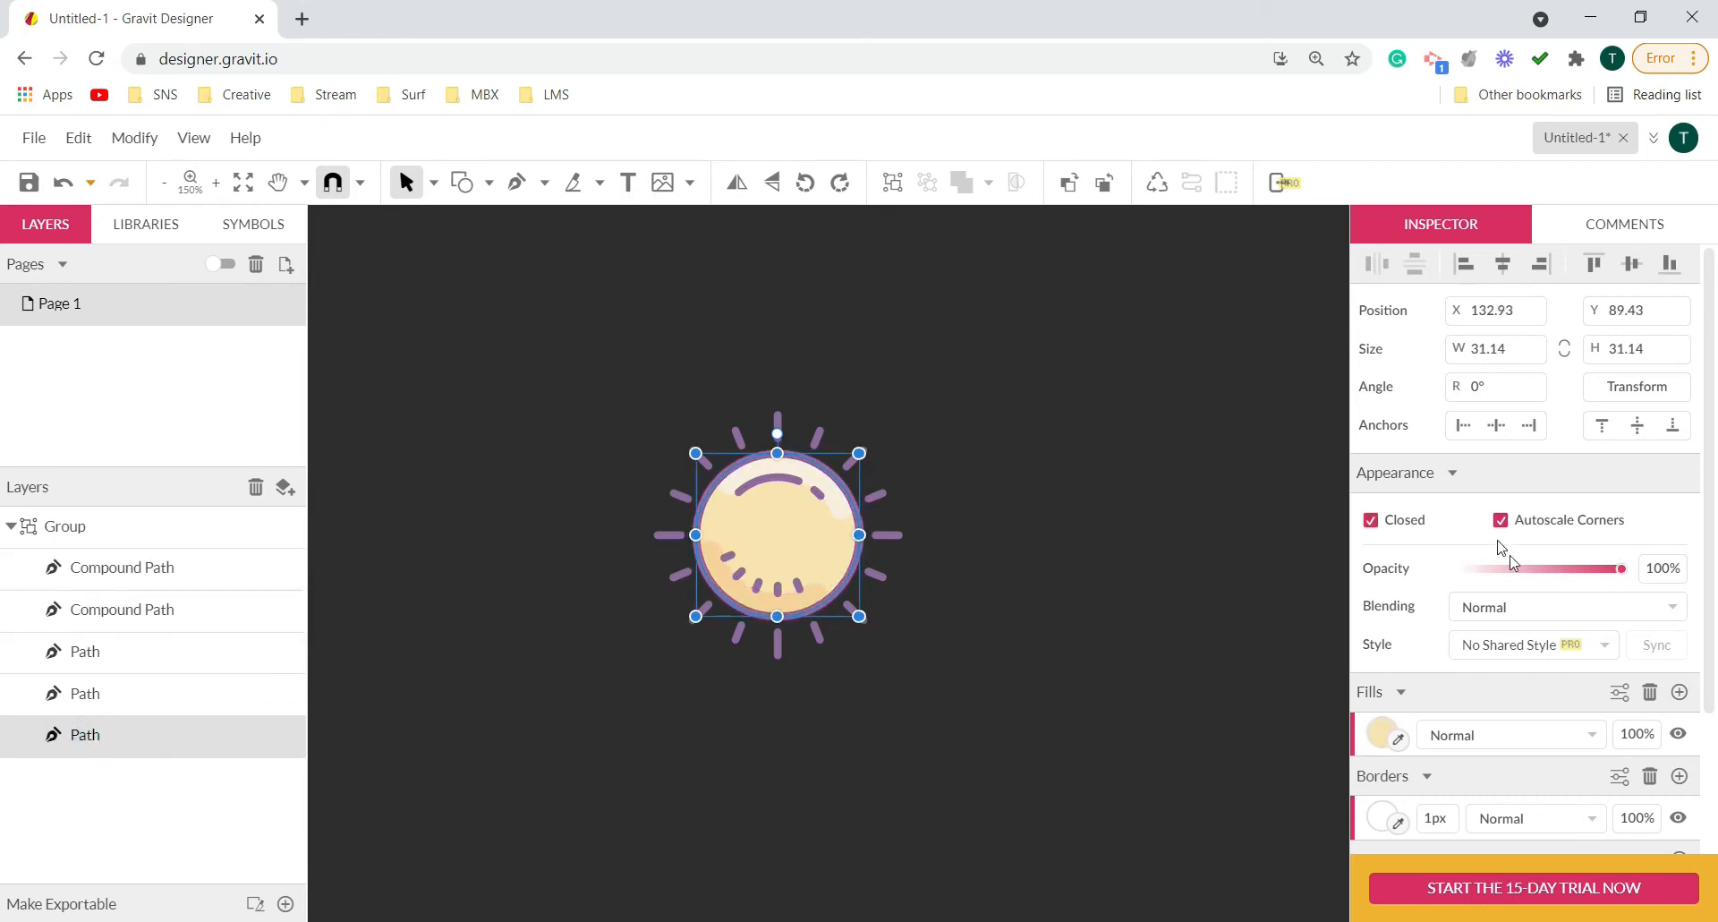
{"action": "left_click", "coordinate": [1382, 734]}
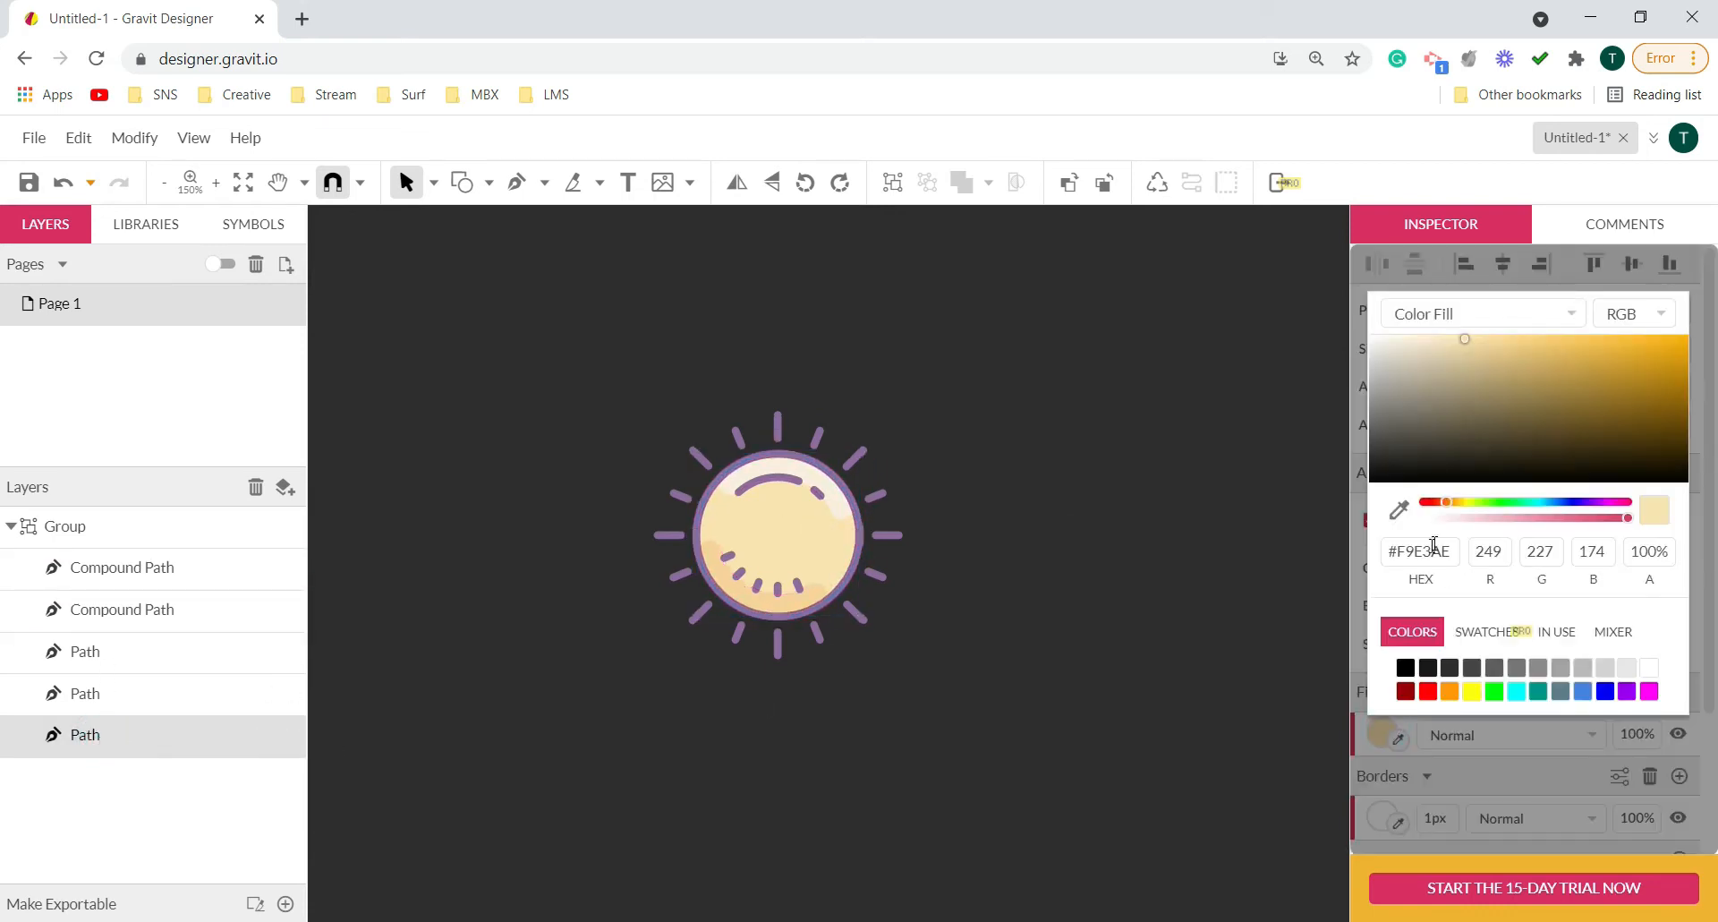
{"action": "left_click", "coordinate": [1472, 691]}
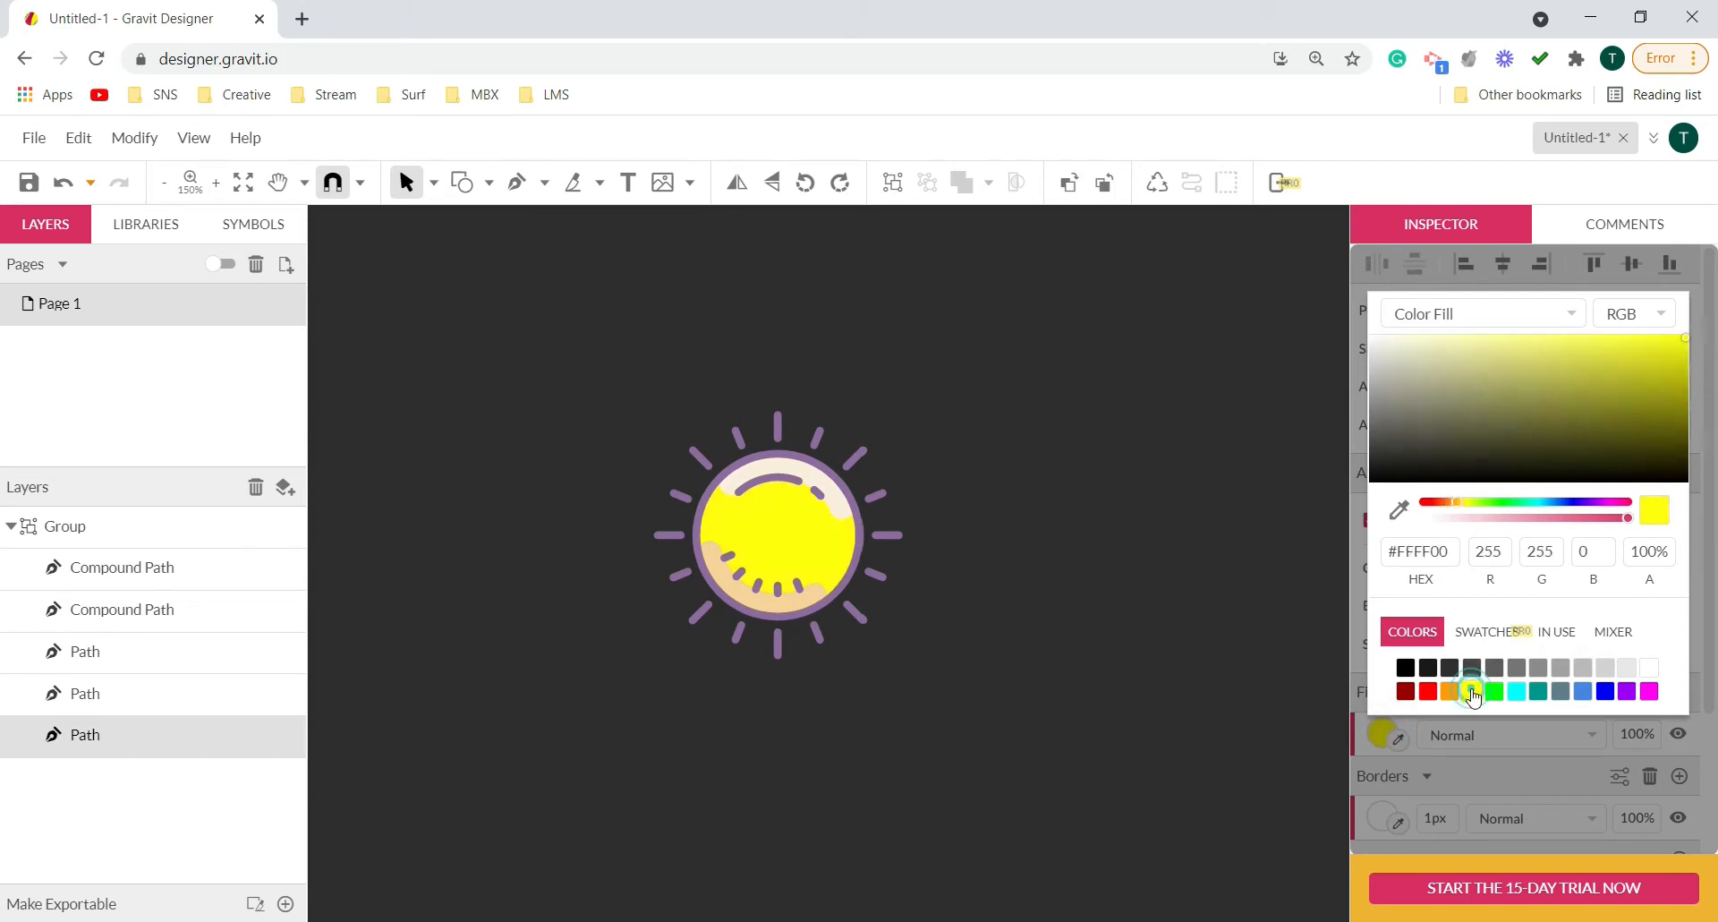
{"action": "left_click", "coordinate": [1456, 504]}
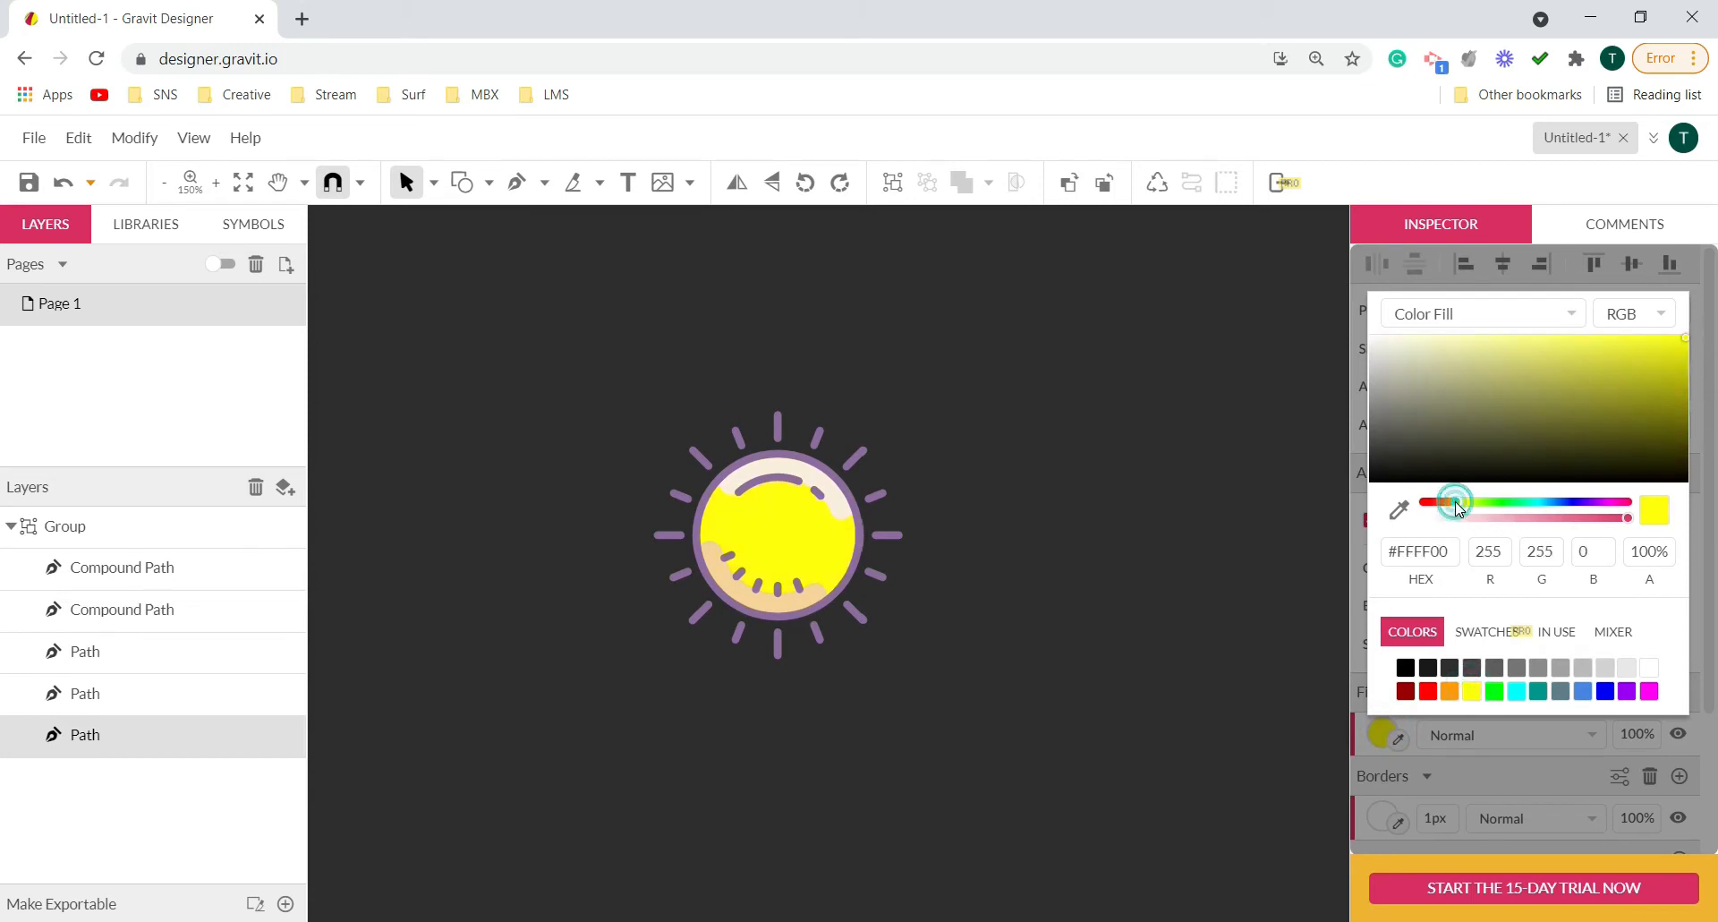
{"action": "left_click", "coordinate": [1674, 343]}
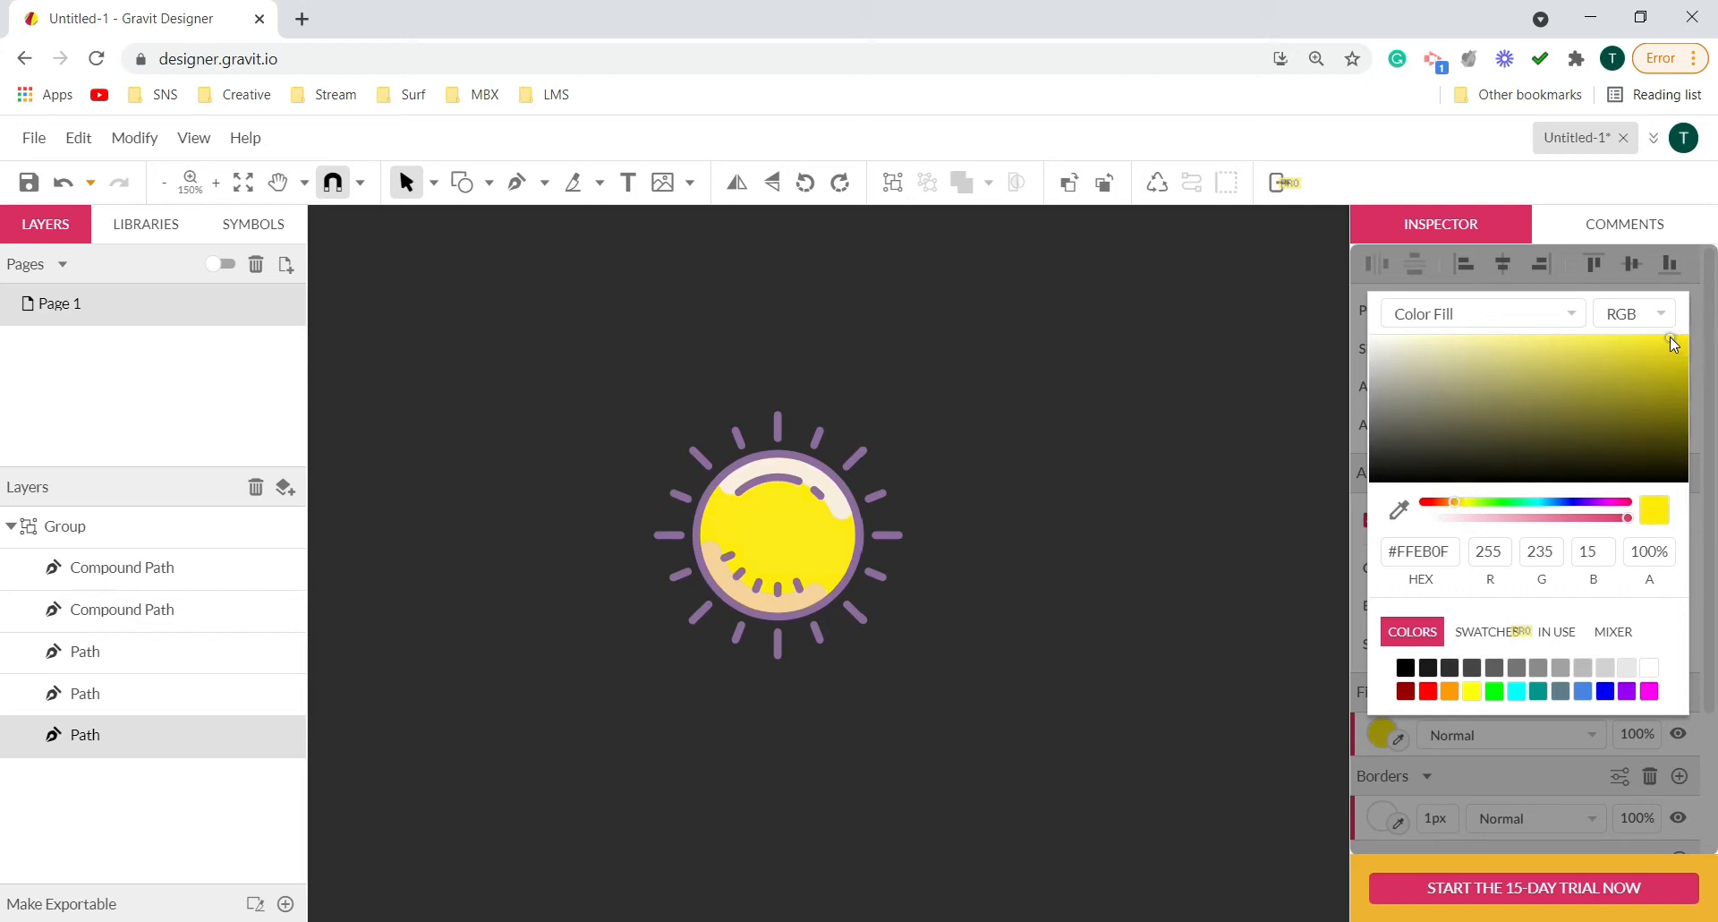
- Recolour the sun's upper highlight path by sampling the disc's yellow and lightening it to #FDF48E
{"action": "left_click", "coordinate": [127, 693]}
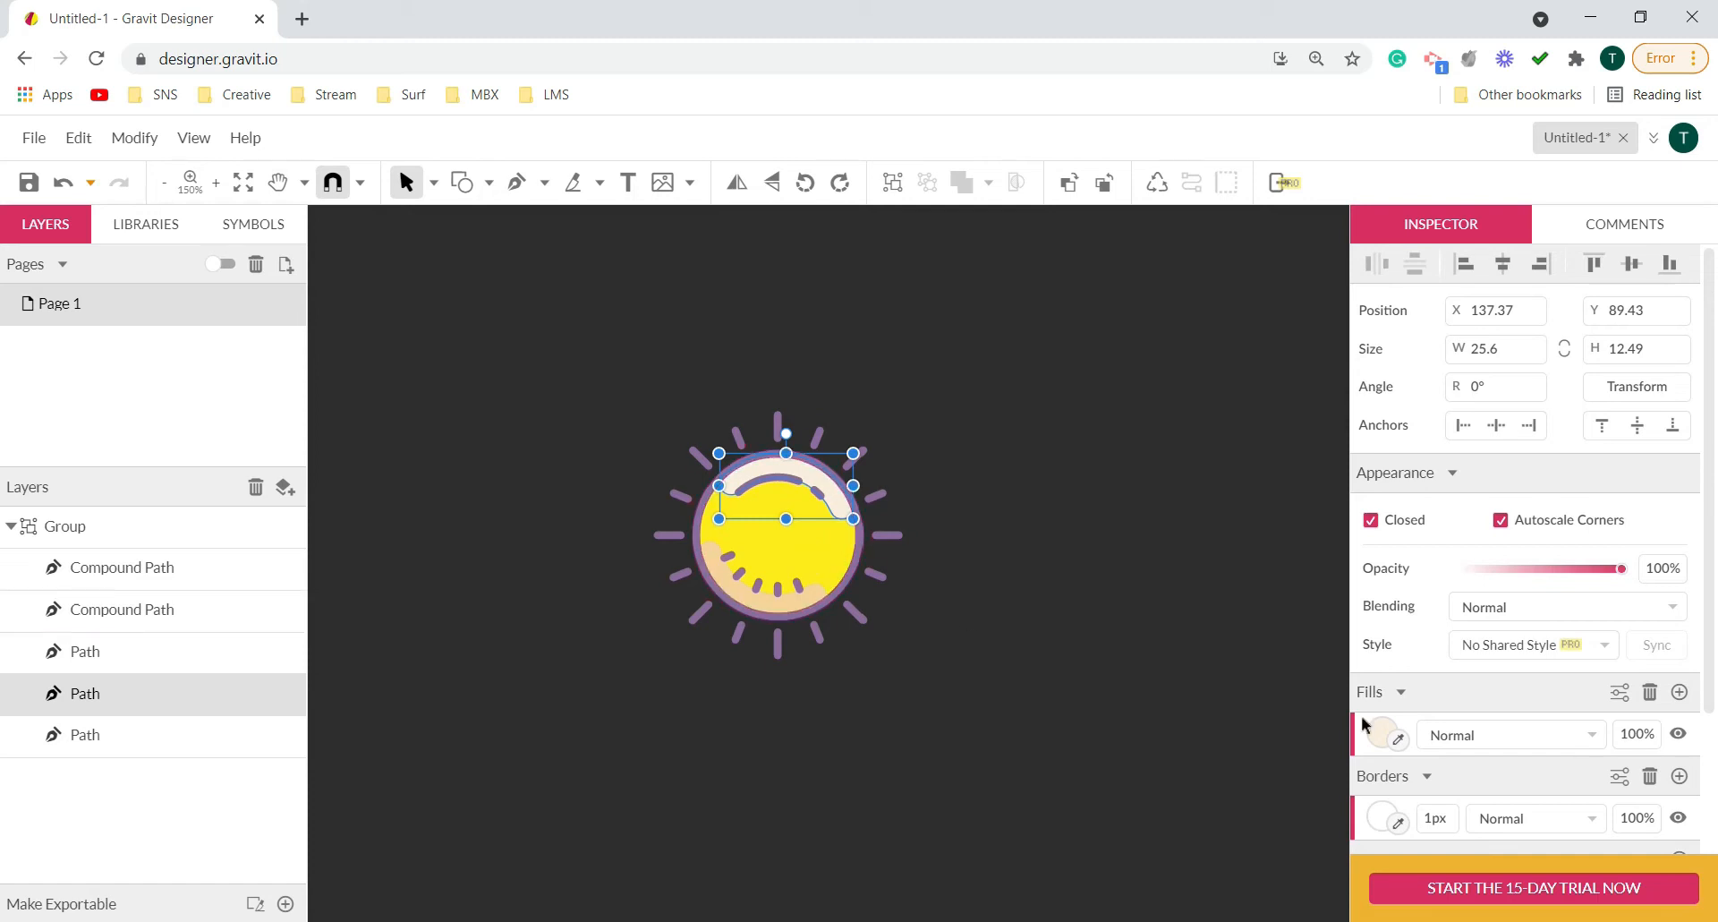
{"action": "left_click", "coordinate": [1383, 732]}
{"action": "left_click", "coordinate": [1399, 509]}
{"action": "left_click", "coordinate": [805, 519]}
{"action": "left_click_drag", "start_coordinate": [1642, 349], "coordinate": [1465, 344]}
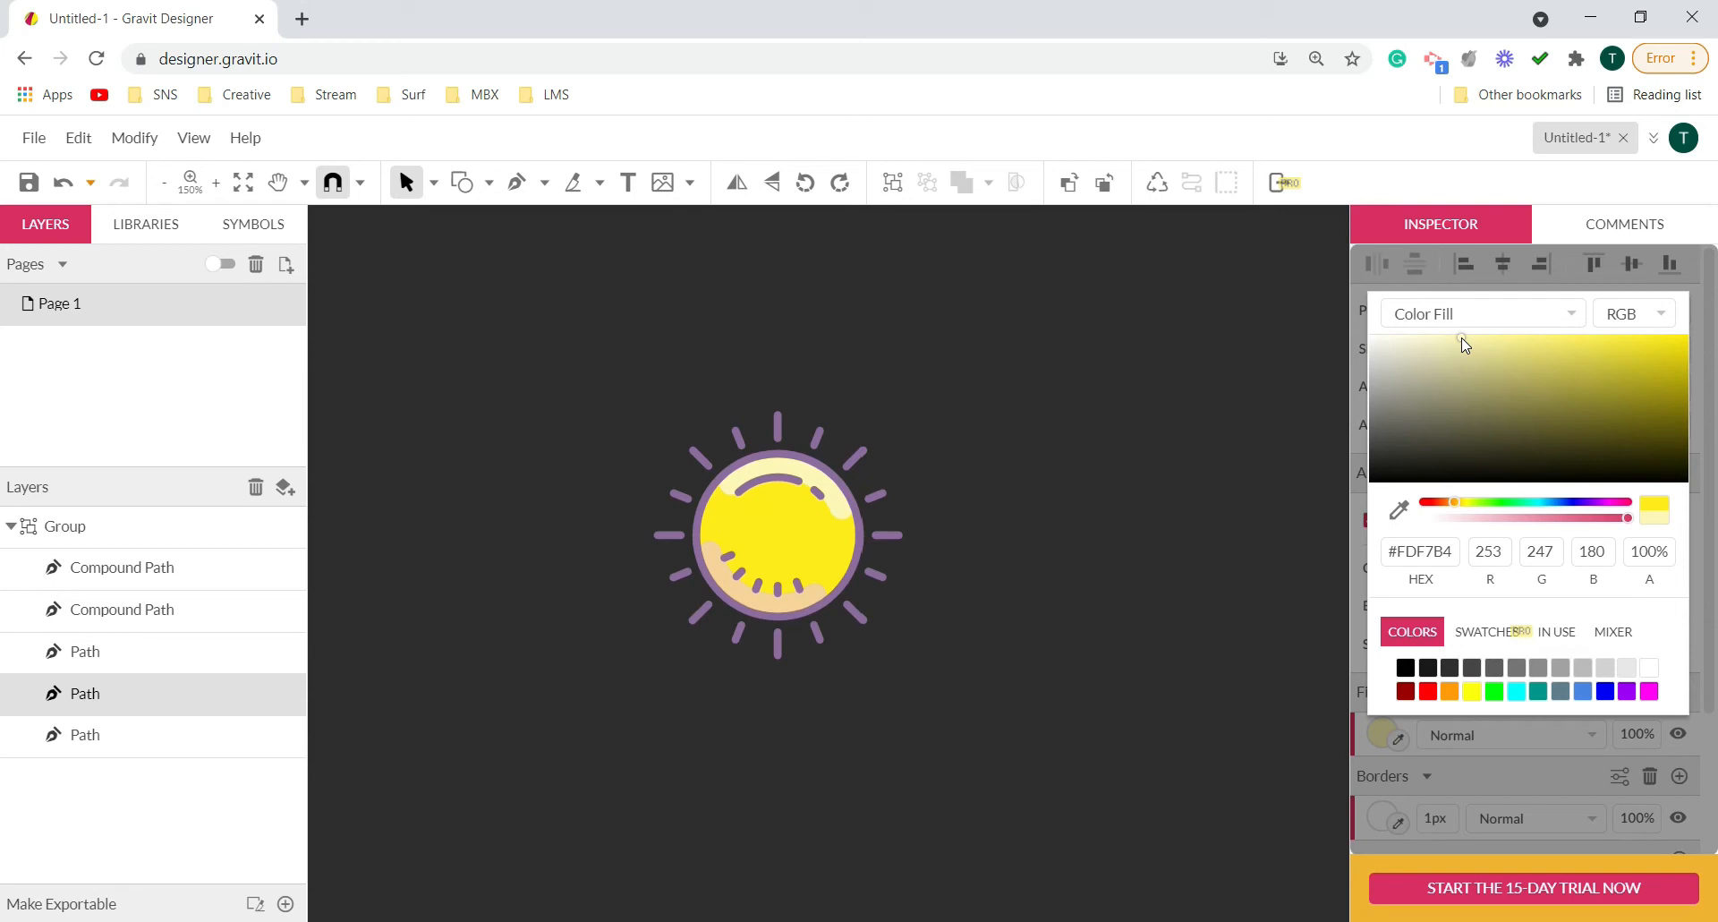
{"action": "left_click", "coordinate": [1506, 337]}
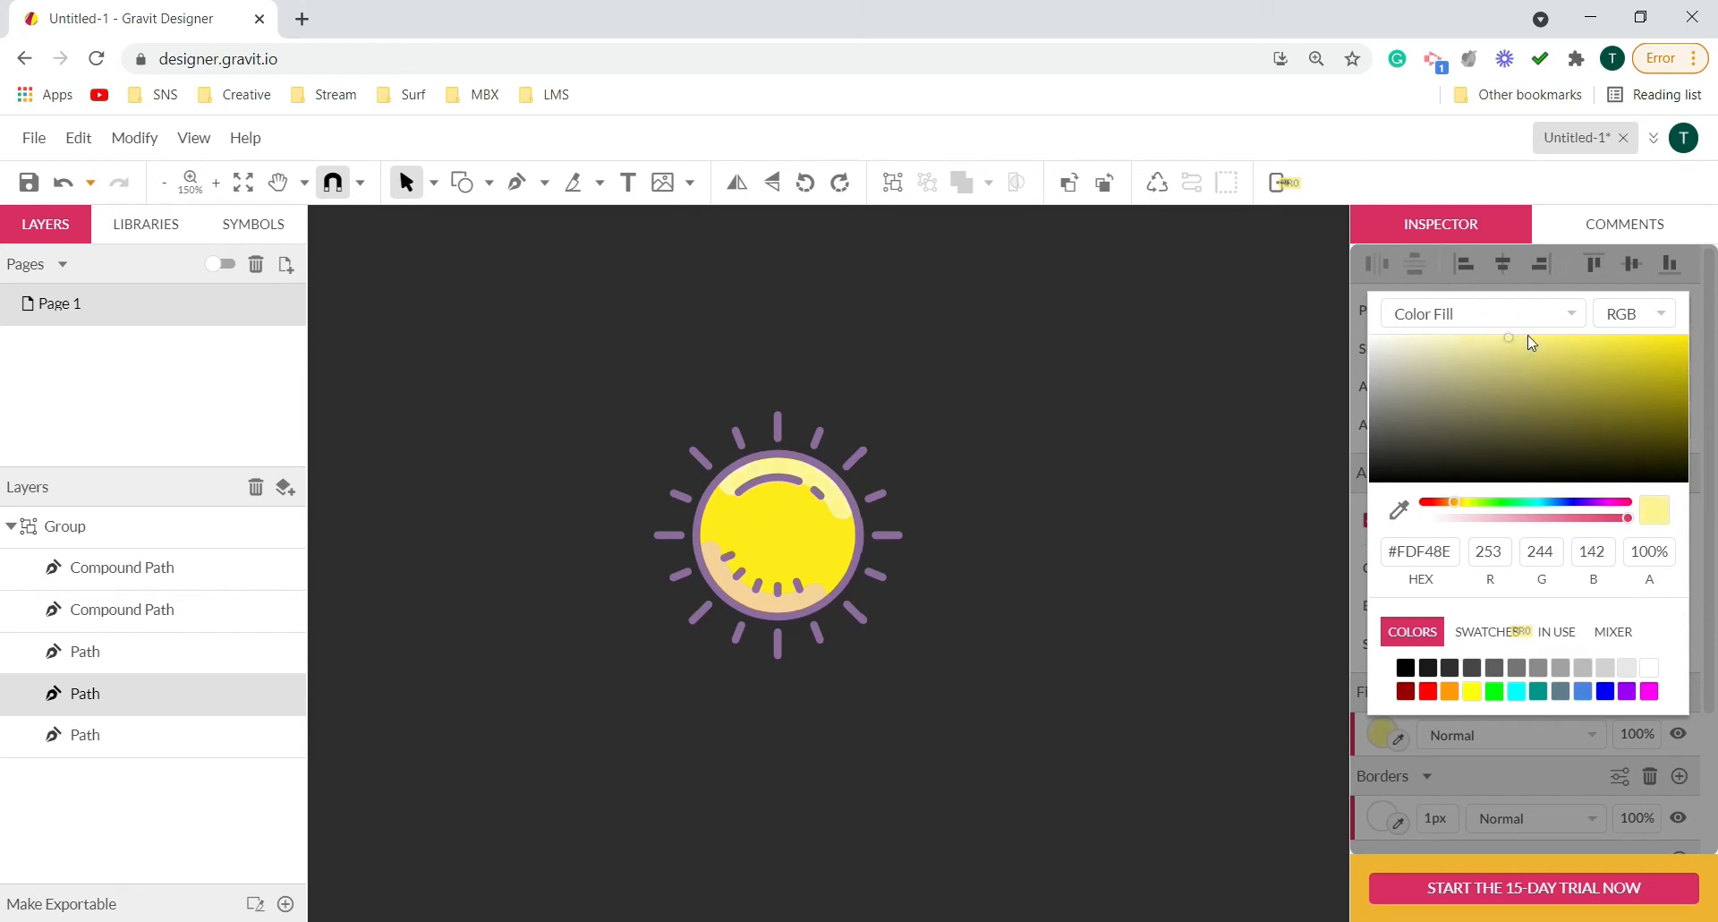
- Recolour the sun's lower shadow path by sampling the disc's yellow and darkening it to #C1B209
{"action": "left_click", "coordinate": [97, 658]}
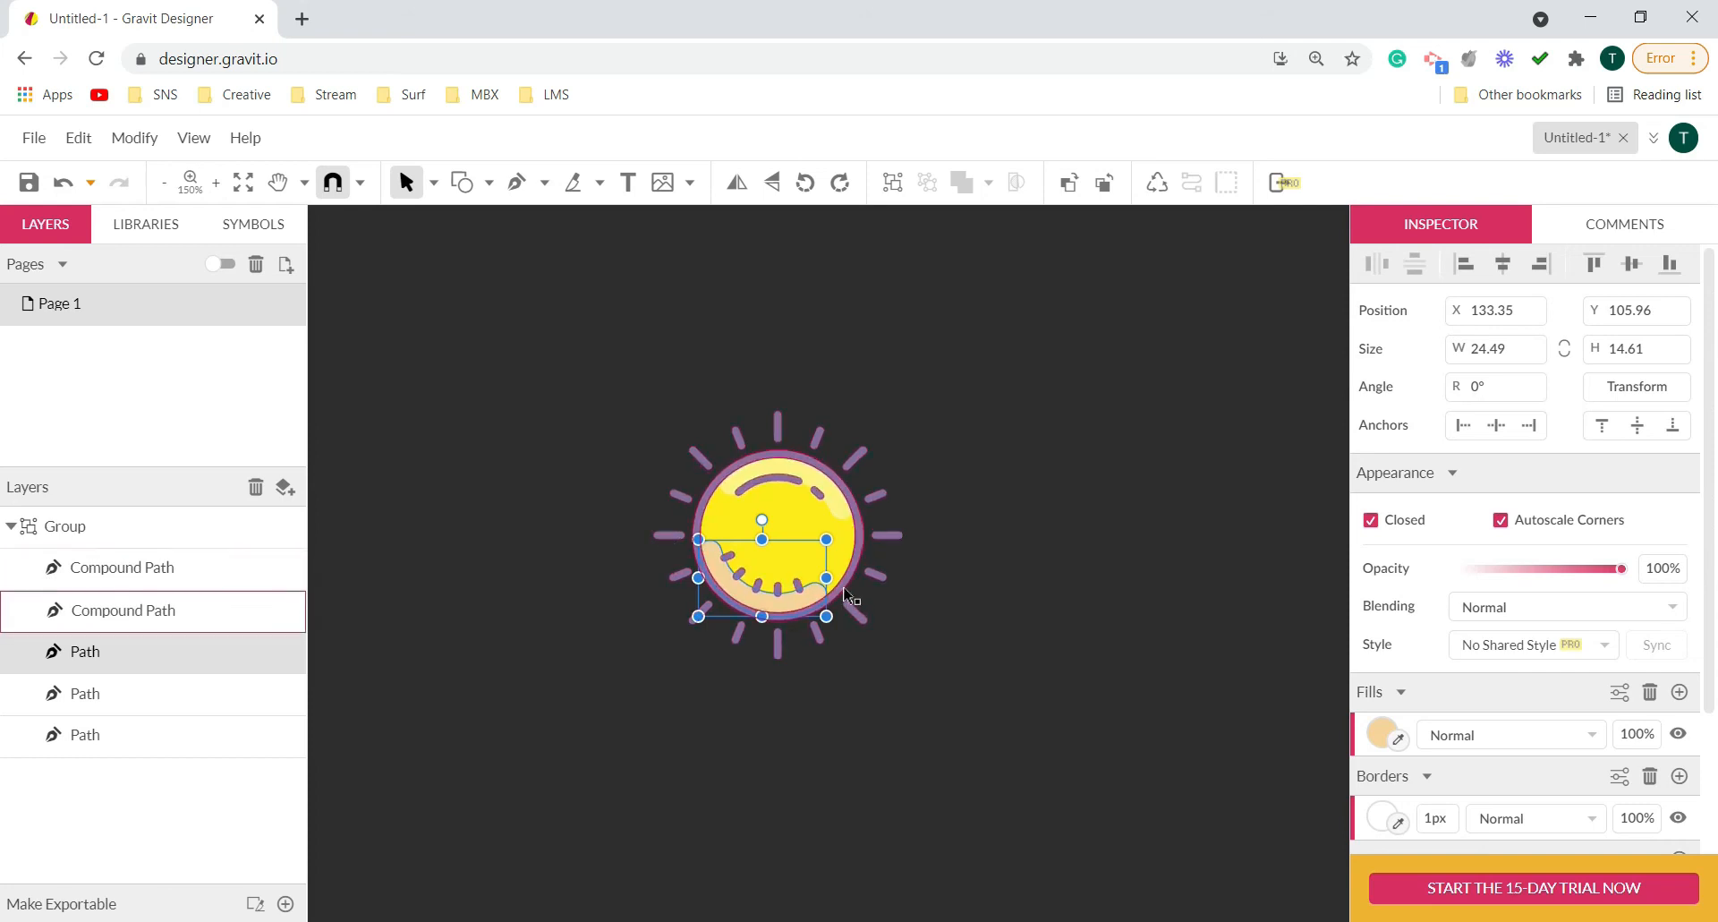
{"action": "left_click", "coordinate": [1396, 739]}
{"action": "left_click", "coordinate": [748, 503]}
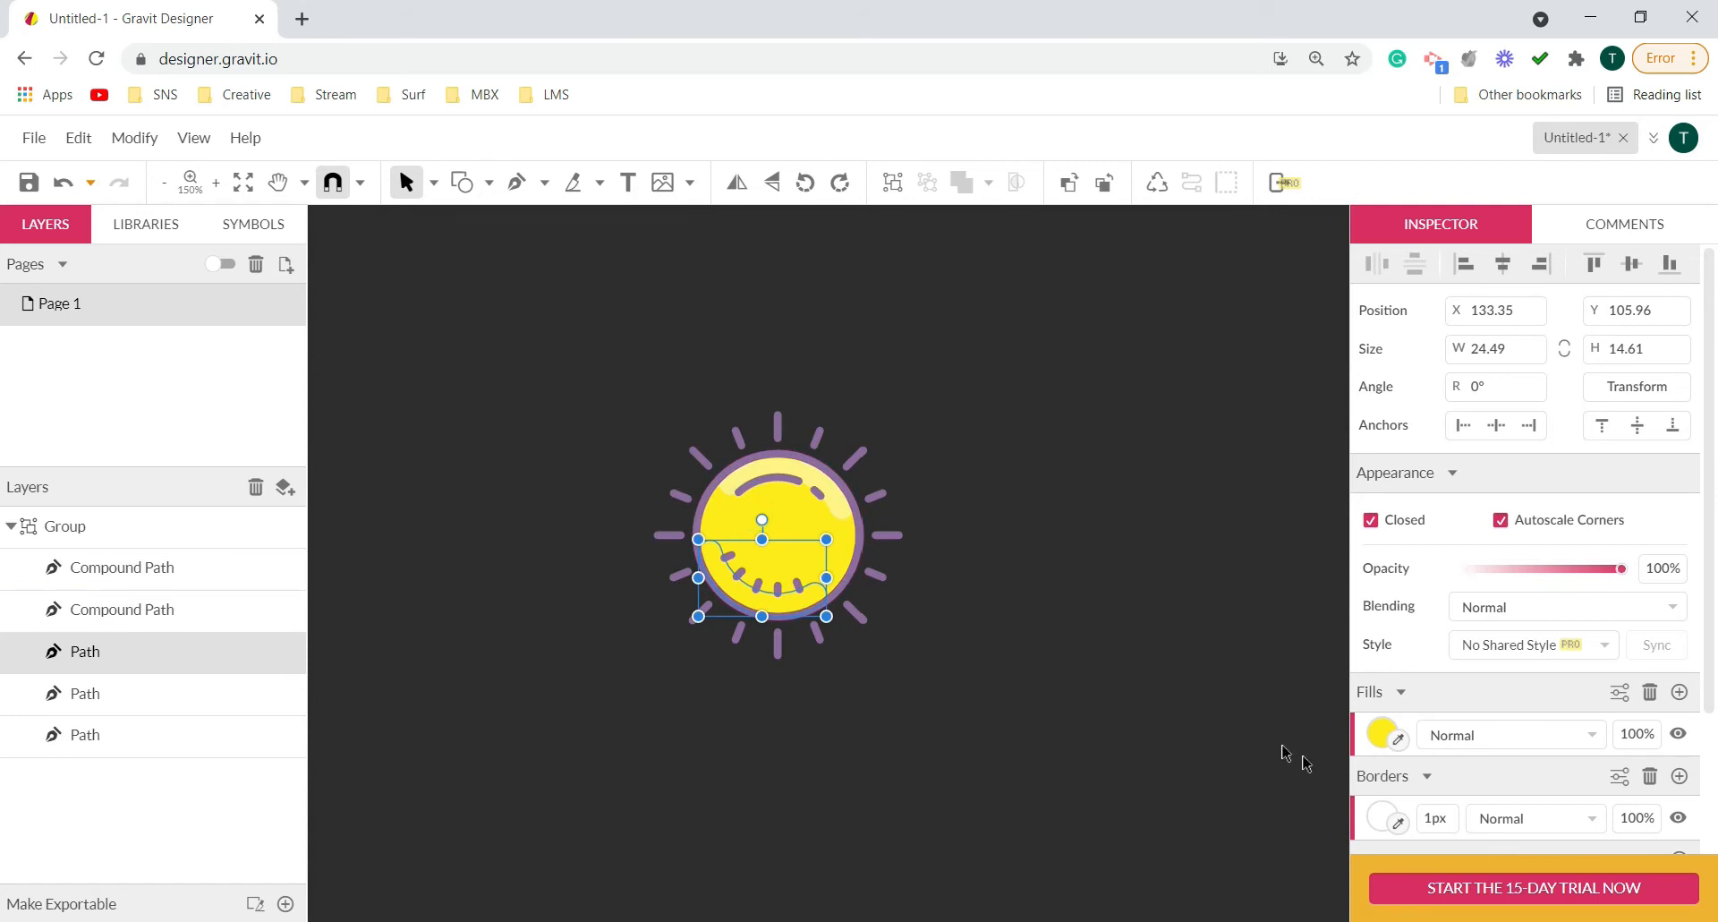
{"action": "left_click", "coordinate": [1383, 733]}
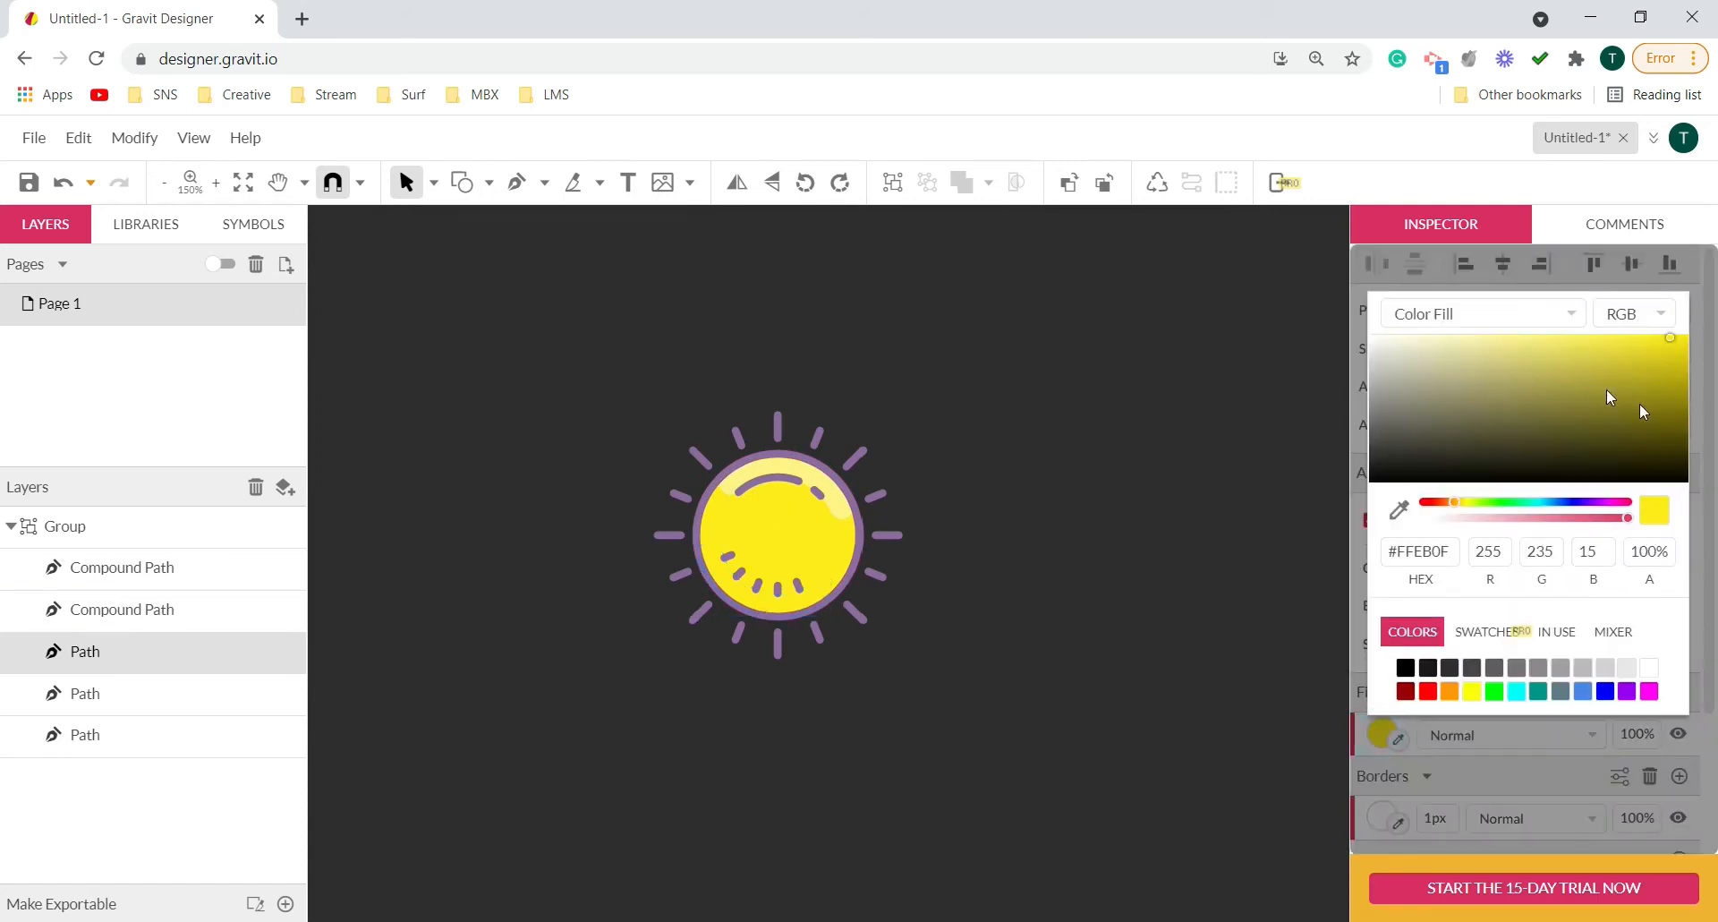
{"action": "left_click", "coordinate": [1680, 383]}
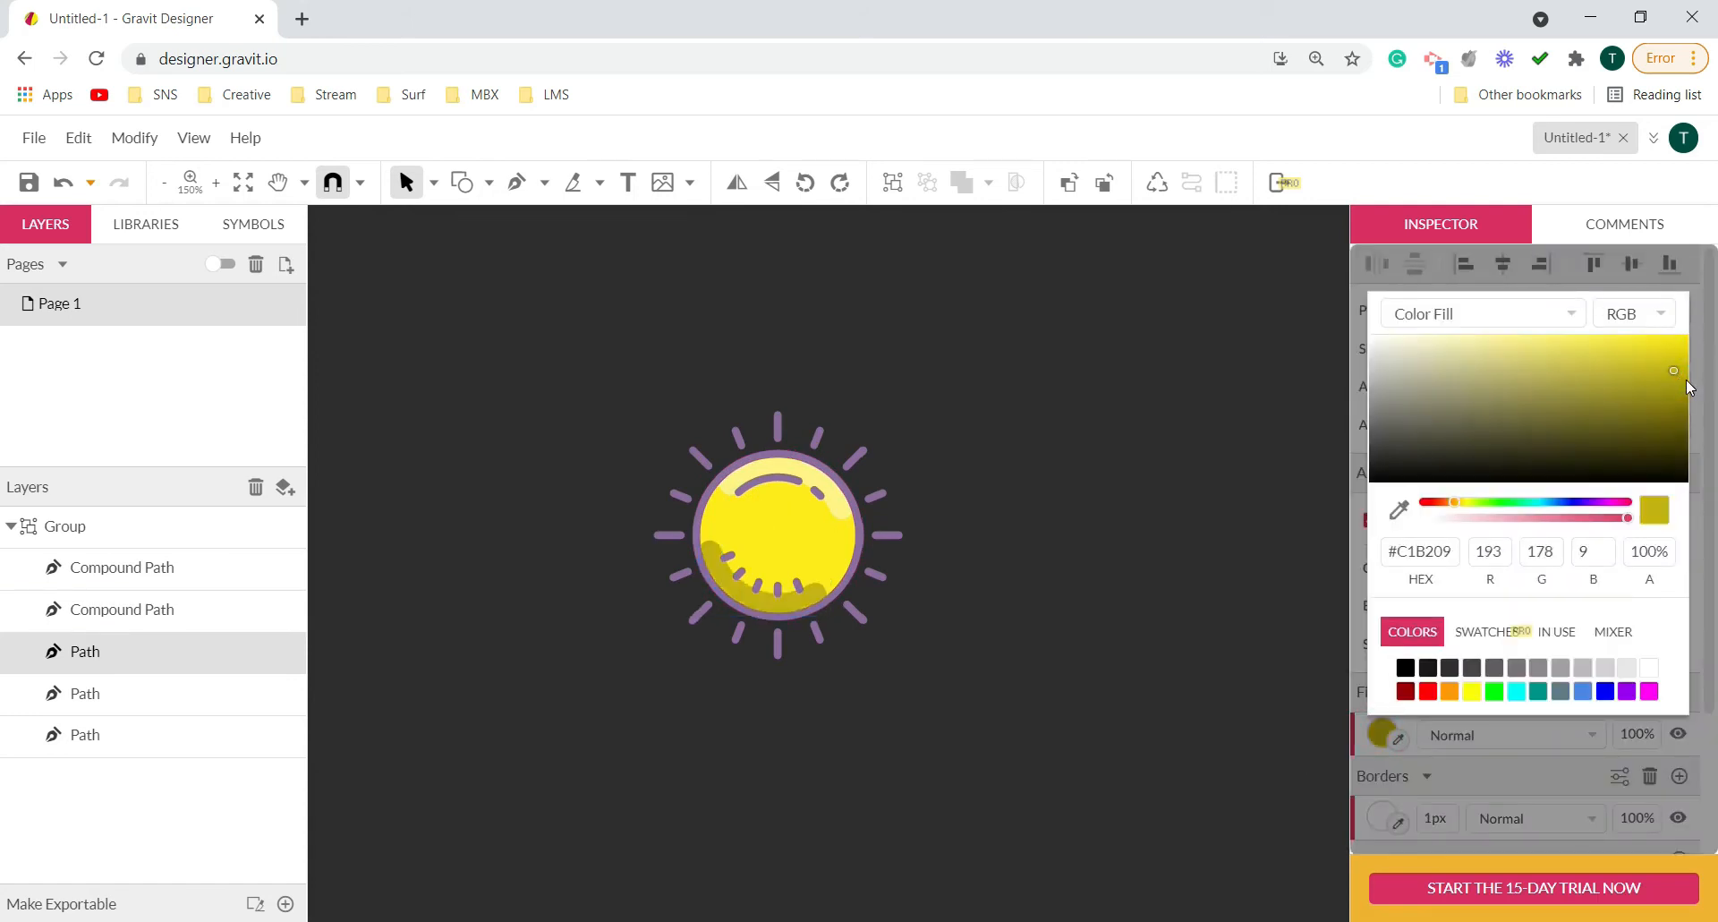
- Finish adjusting the shadow path's dark yellow and change the fill of the ring outlining the sun's disc to orange #F99007
{"action": "left_click_drag", "start_coordinate": [1689, 387], "coordinate": [1687, 369]}
{"action": "left_click", "coordinate": [67, 609]}
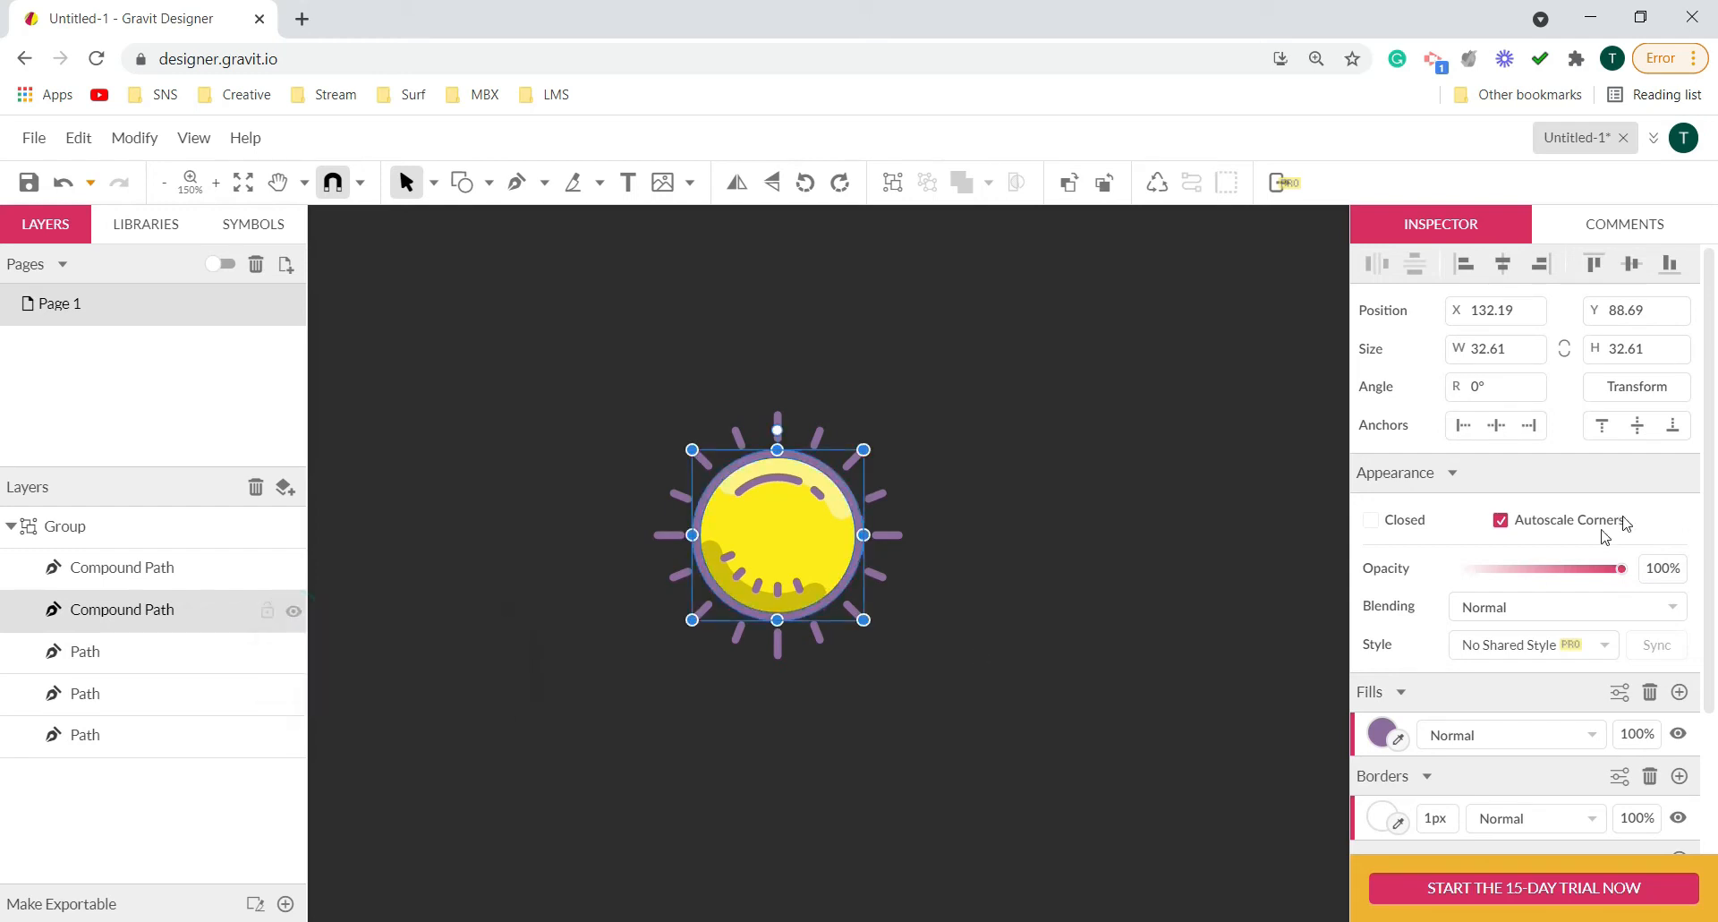
{"action": "left_click", "coordinate": [1383, 733]}
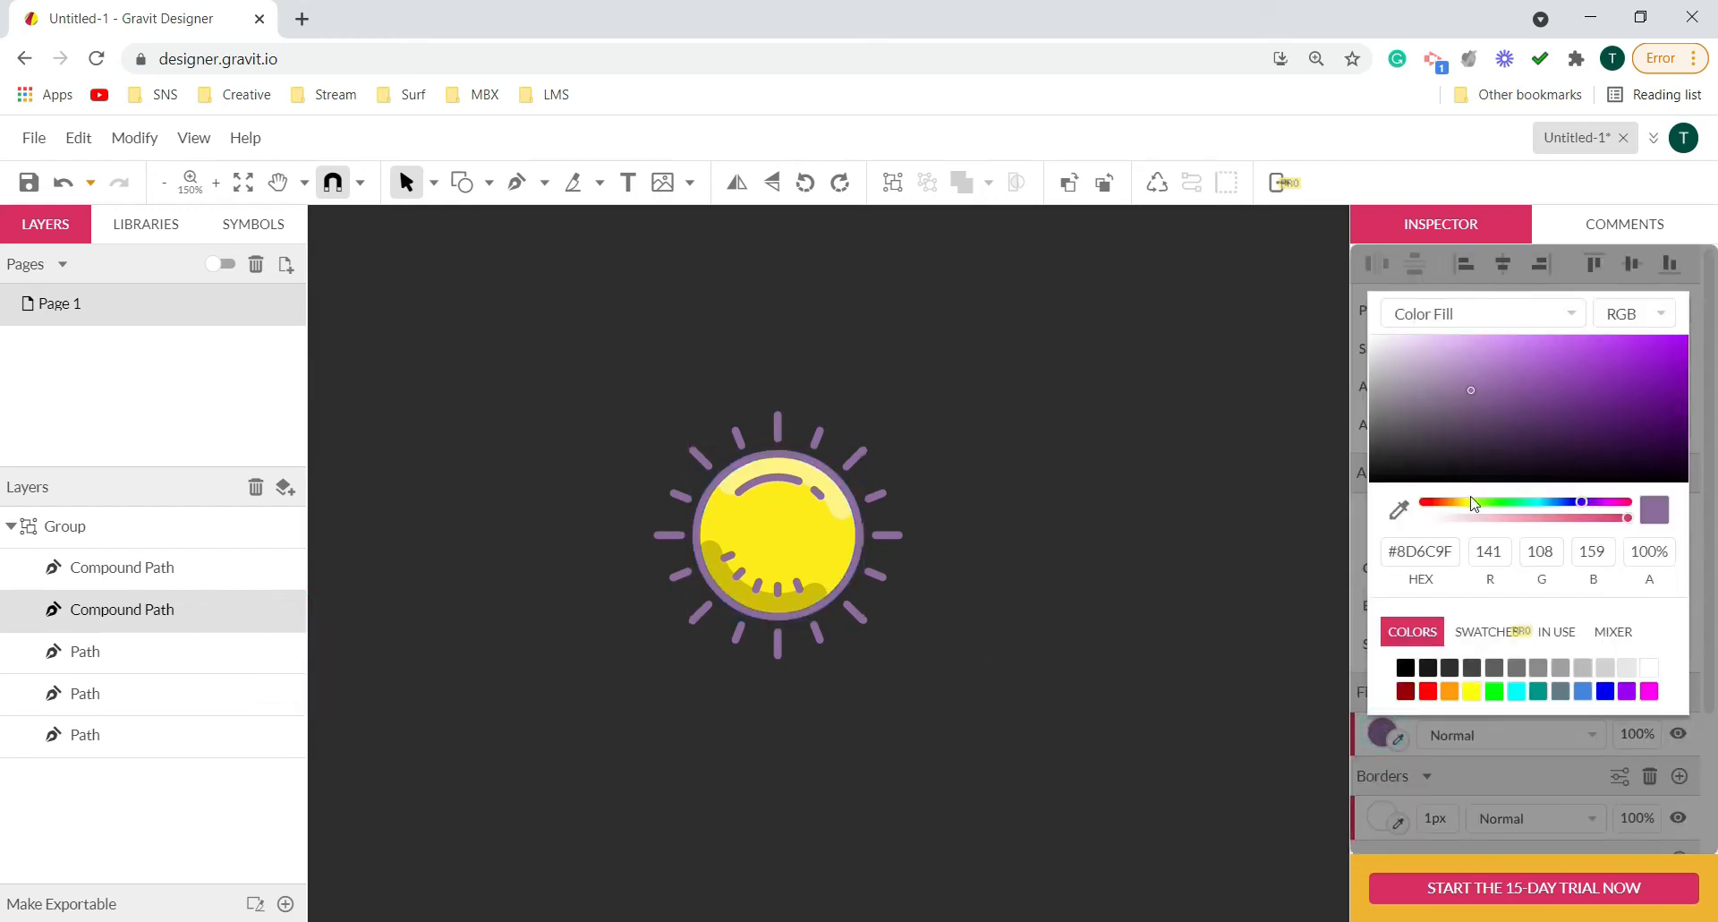
{"action": "left_click_drag", "start_coordinate": [1454, 506], "coordinate": [1445, 505]}
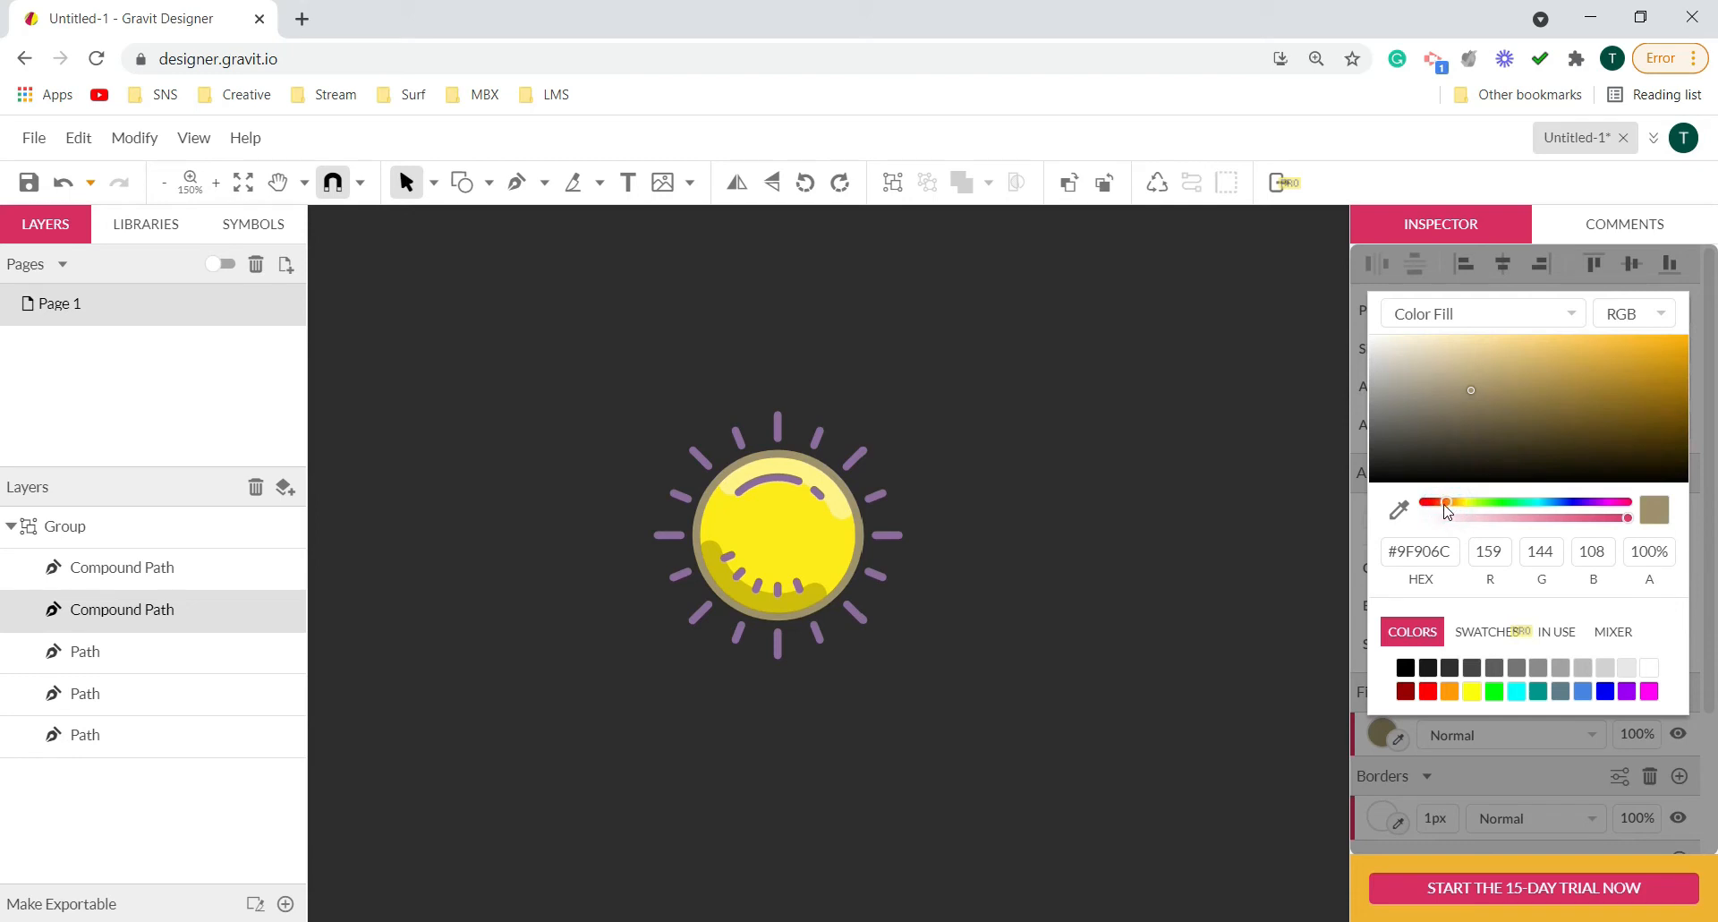
{"action": "mouse_move", "coordinate": [1618, 349]}
{"action": "left_mouse_down"}
{"action": "mouse_move", "coordinate": [1641, 335]}
{"action": "mouse_move", "coordinate": [1686, 353]}
{"action": "left_mouse_up"}
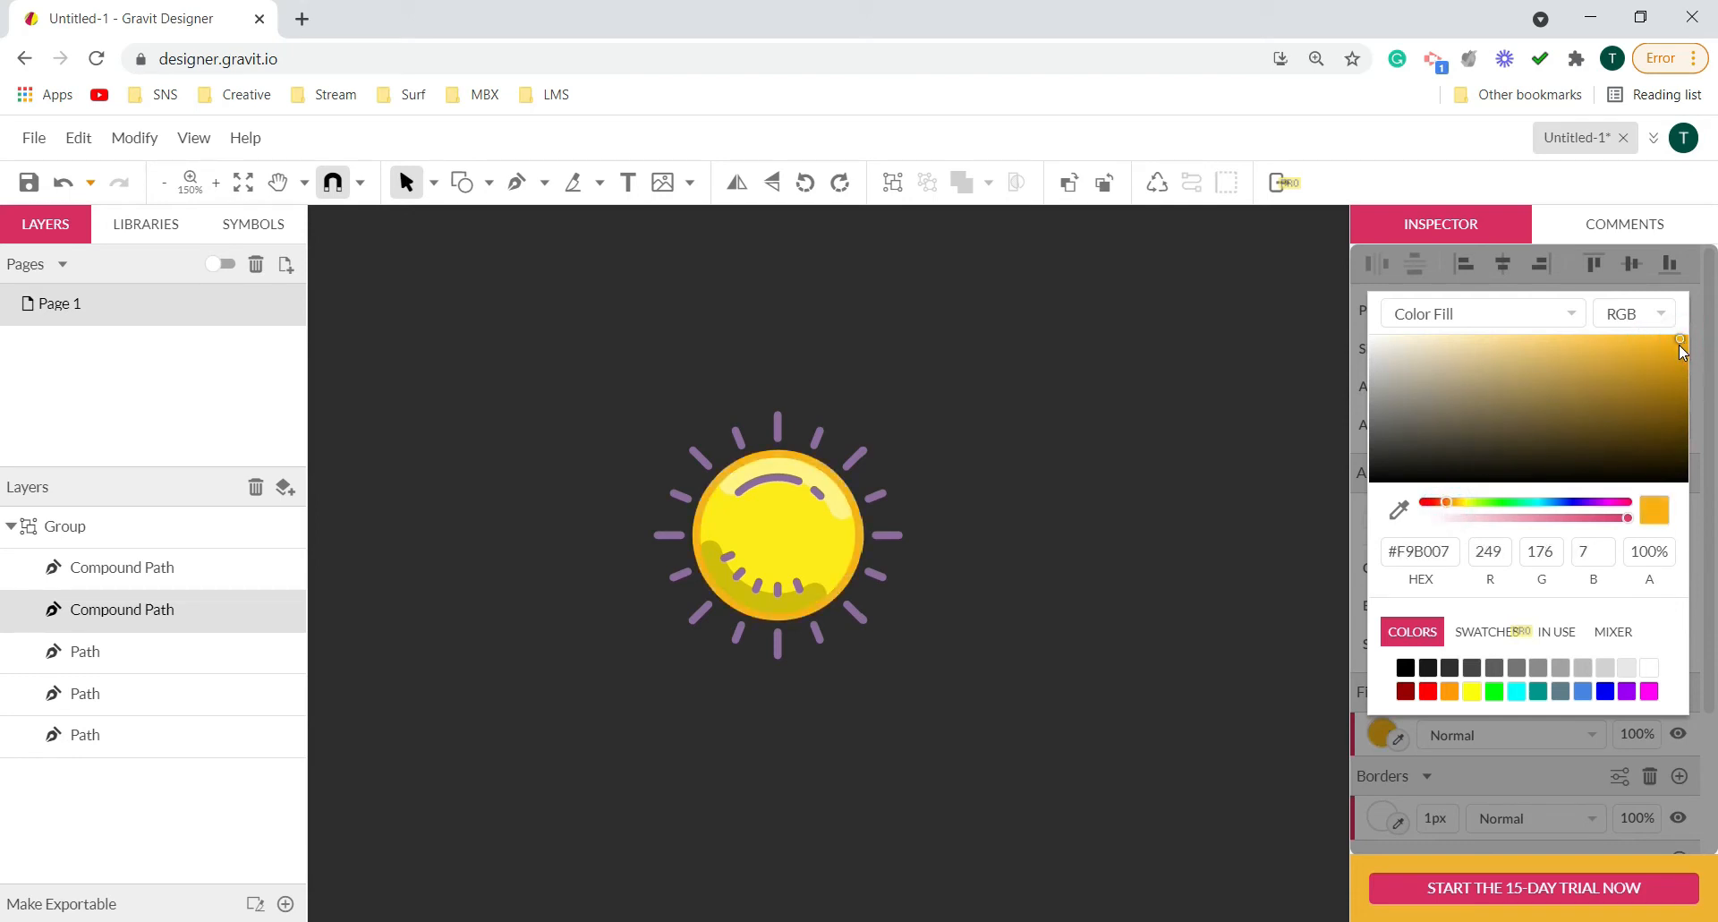
{"action": "left_click_drag", "start_coordinate": [1447, 508], "coordinate": [1447, 507]}
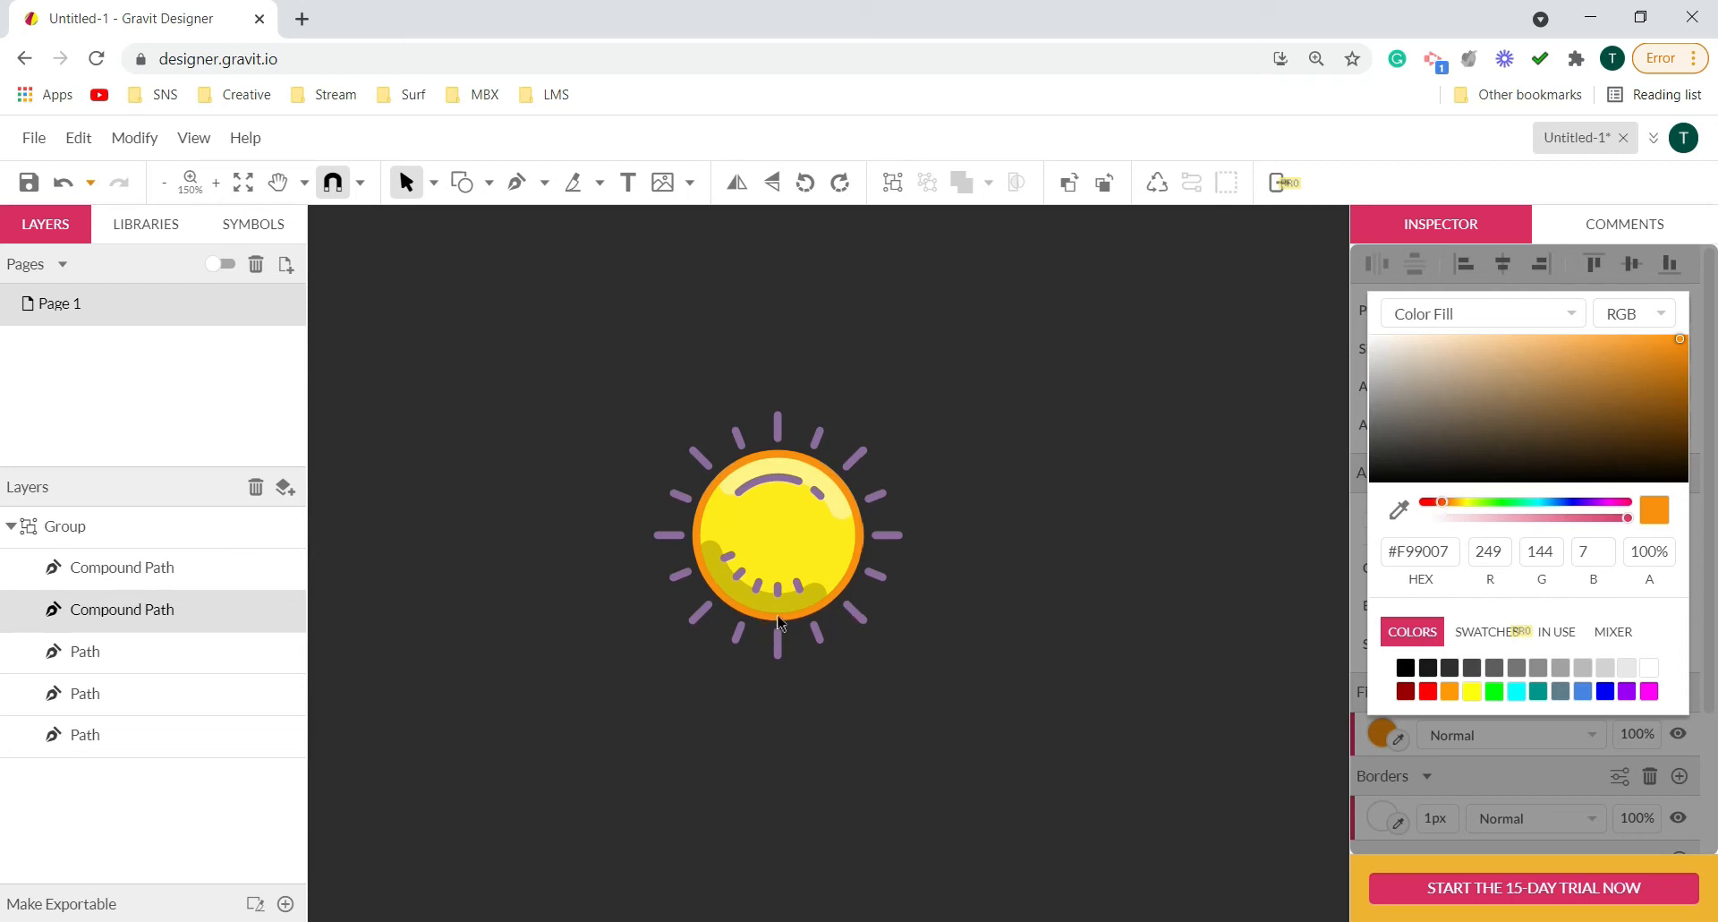
- Recolour the compound path of rays and inner dashes by sampling the ring's orange #F99007
{"action": "left_click", "coordinate": [262, 567]}
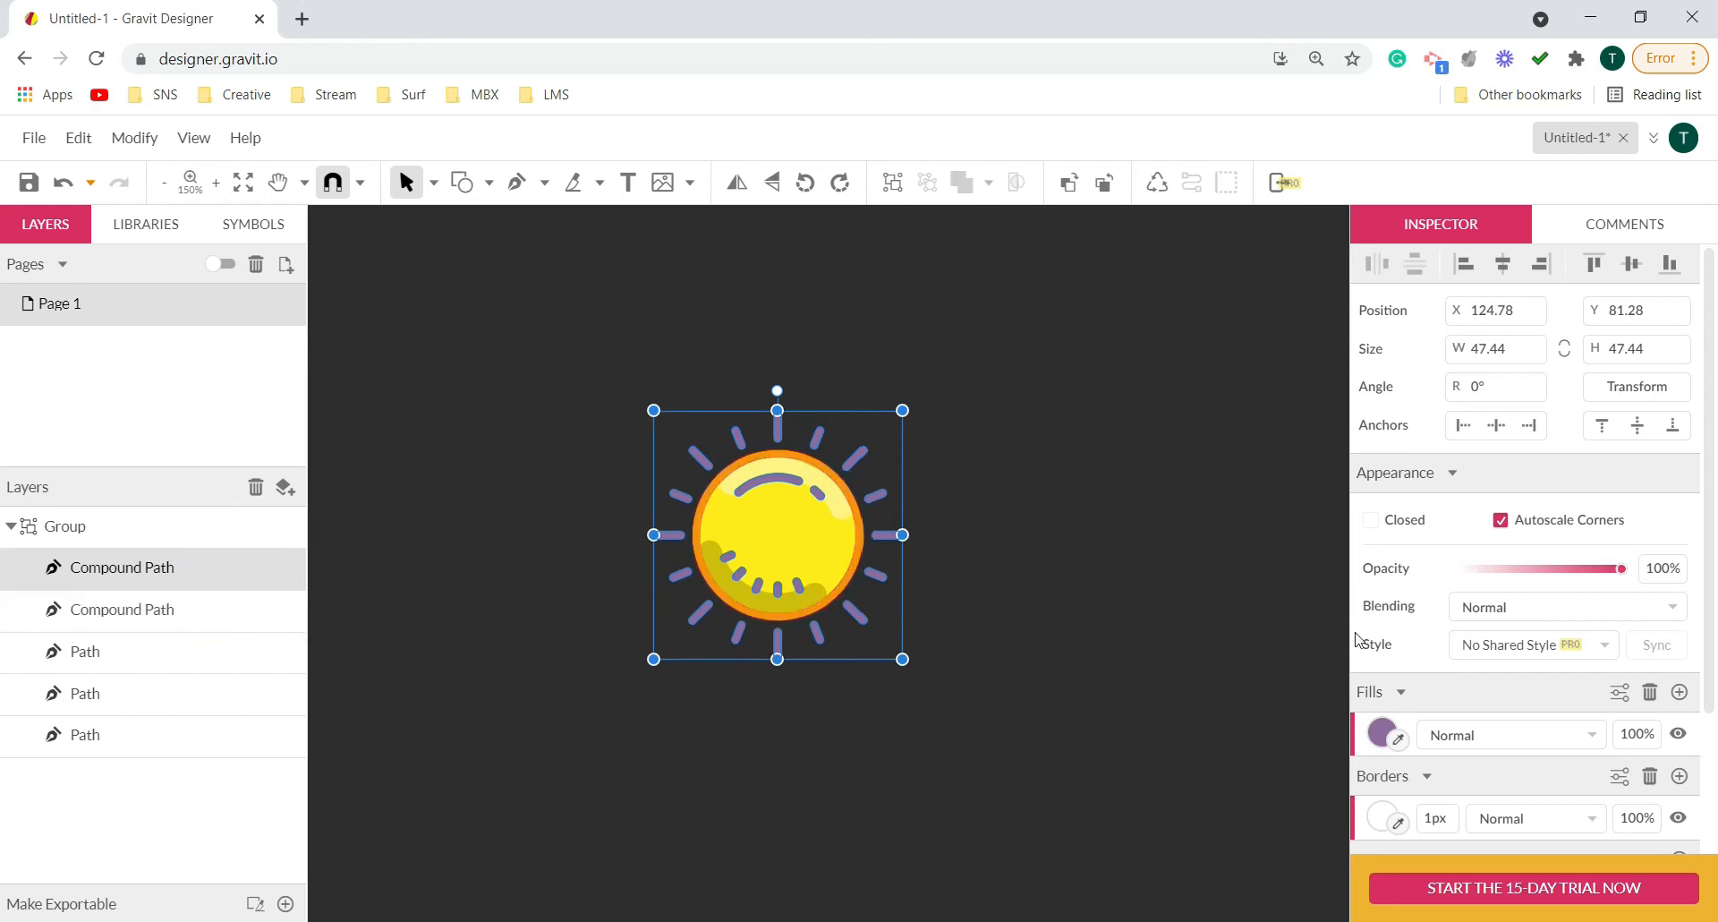
{"action": "left_click", "coordinate": [1400, 742]}
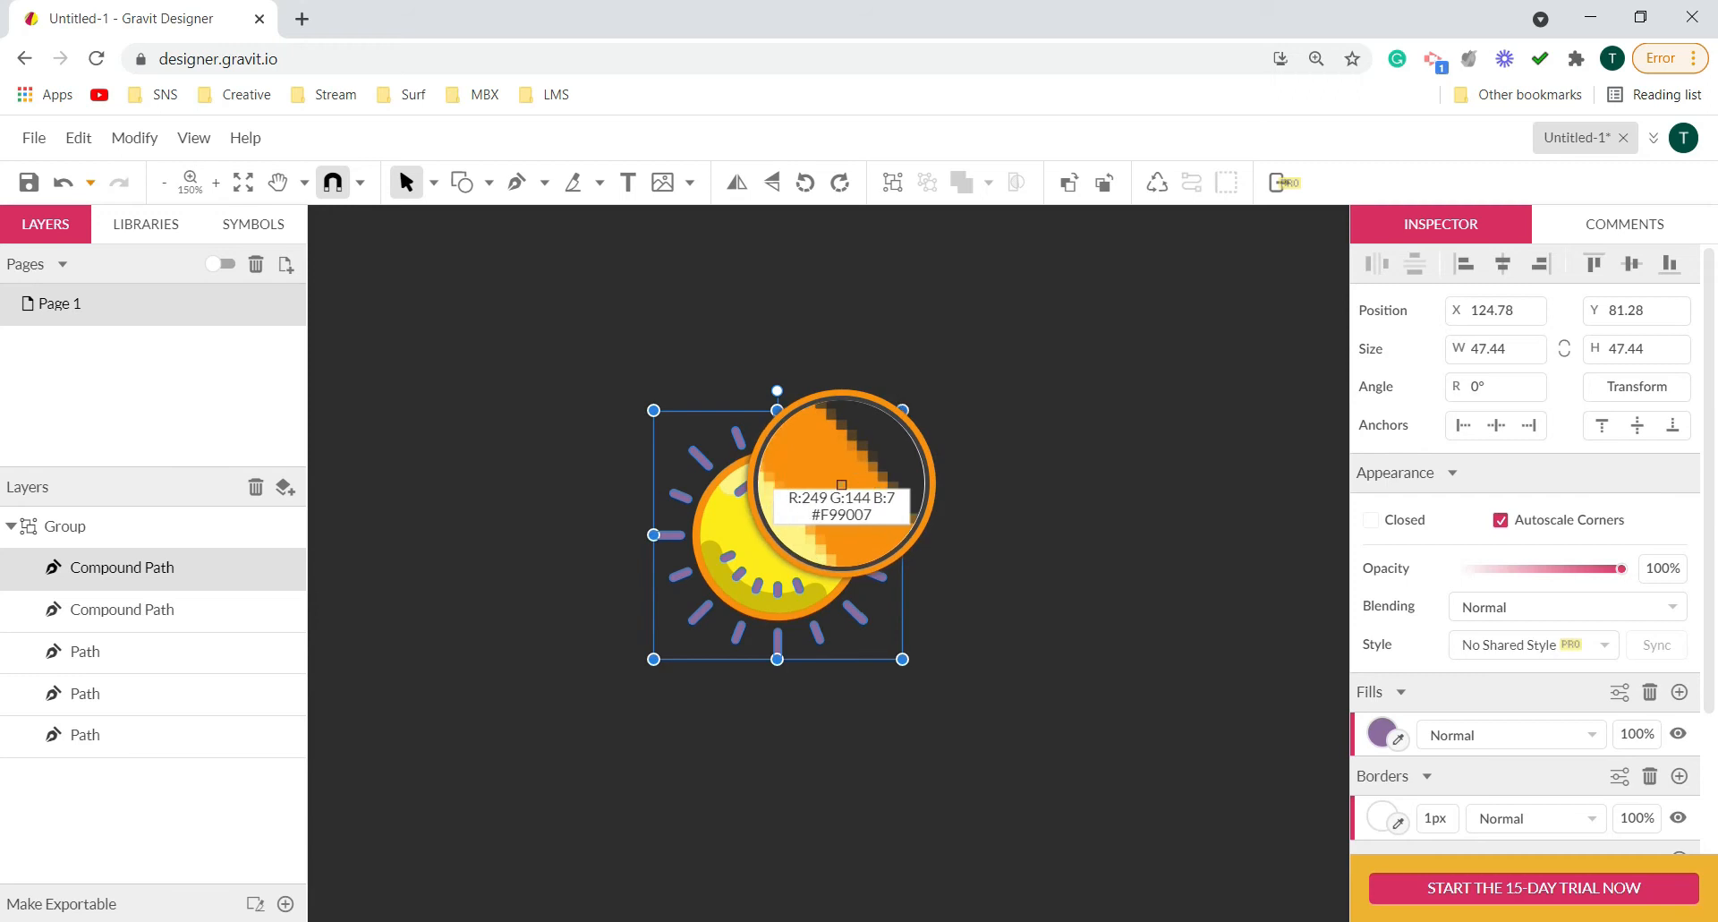
{"action": "left_click", "coordinate": [844, 486]}
{"action": "left_click", "coordinate": [1084, 512]}
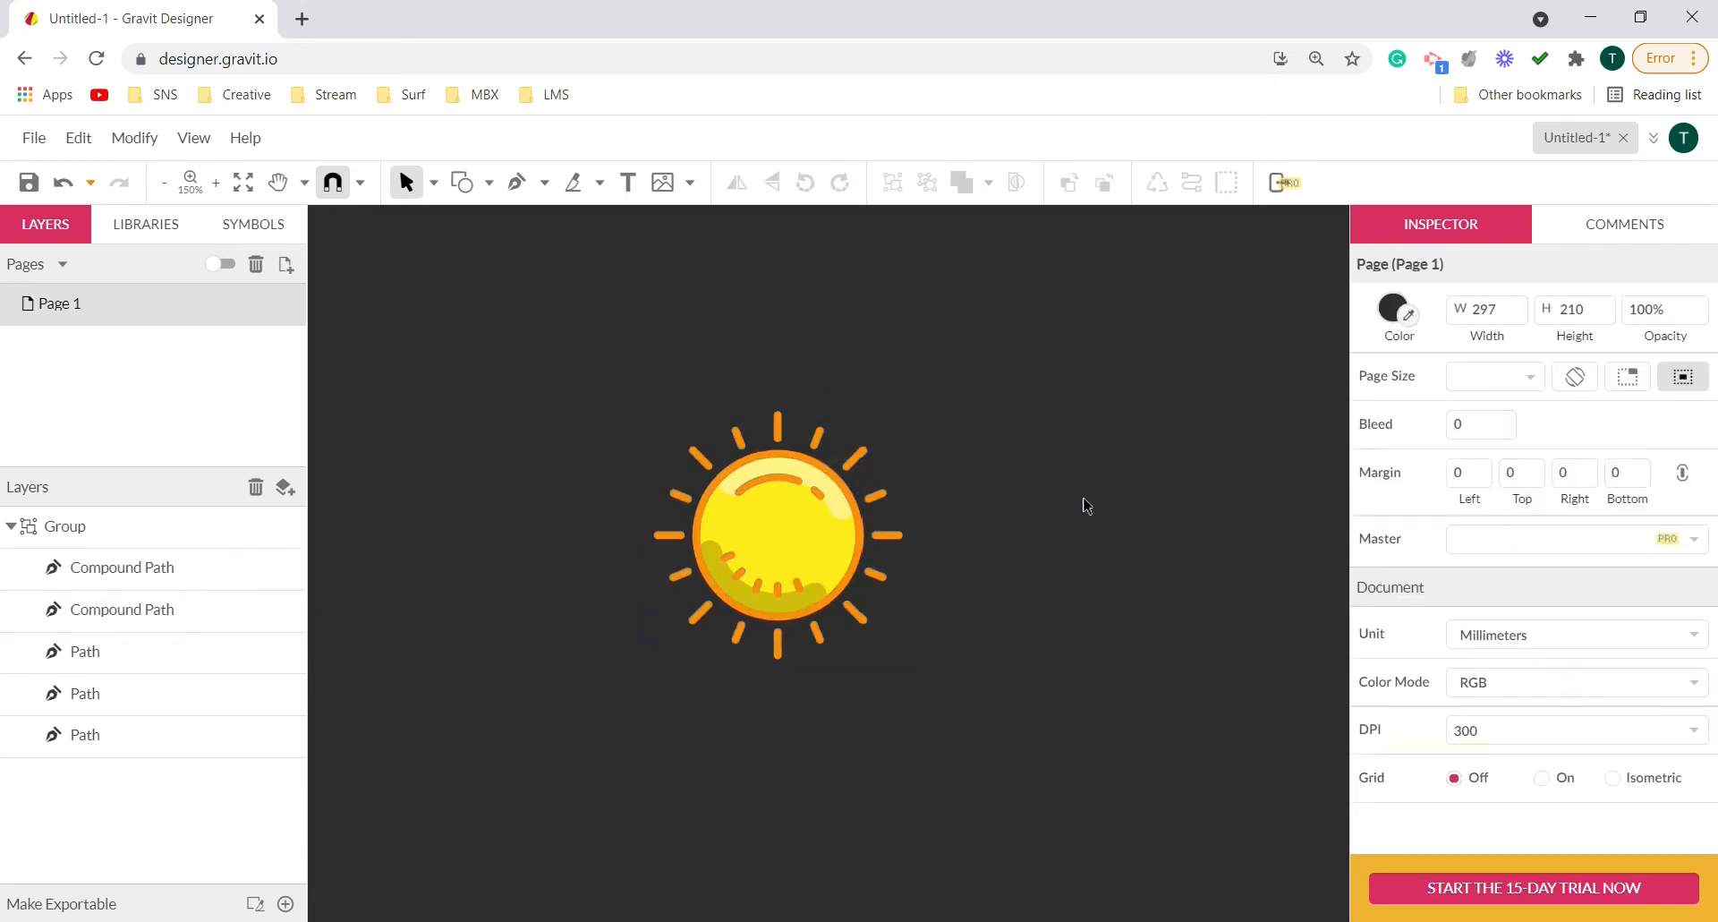
- Place another original purple sun icon from the library beside the recoloured sun for comparison, and remove it
{"action": "scroll", "coordinate": [1085, 506], "scroll_direction": "down", "scroll_amount": 5}
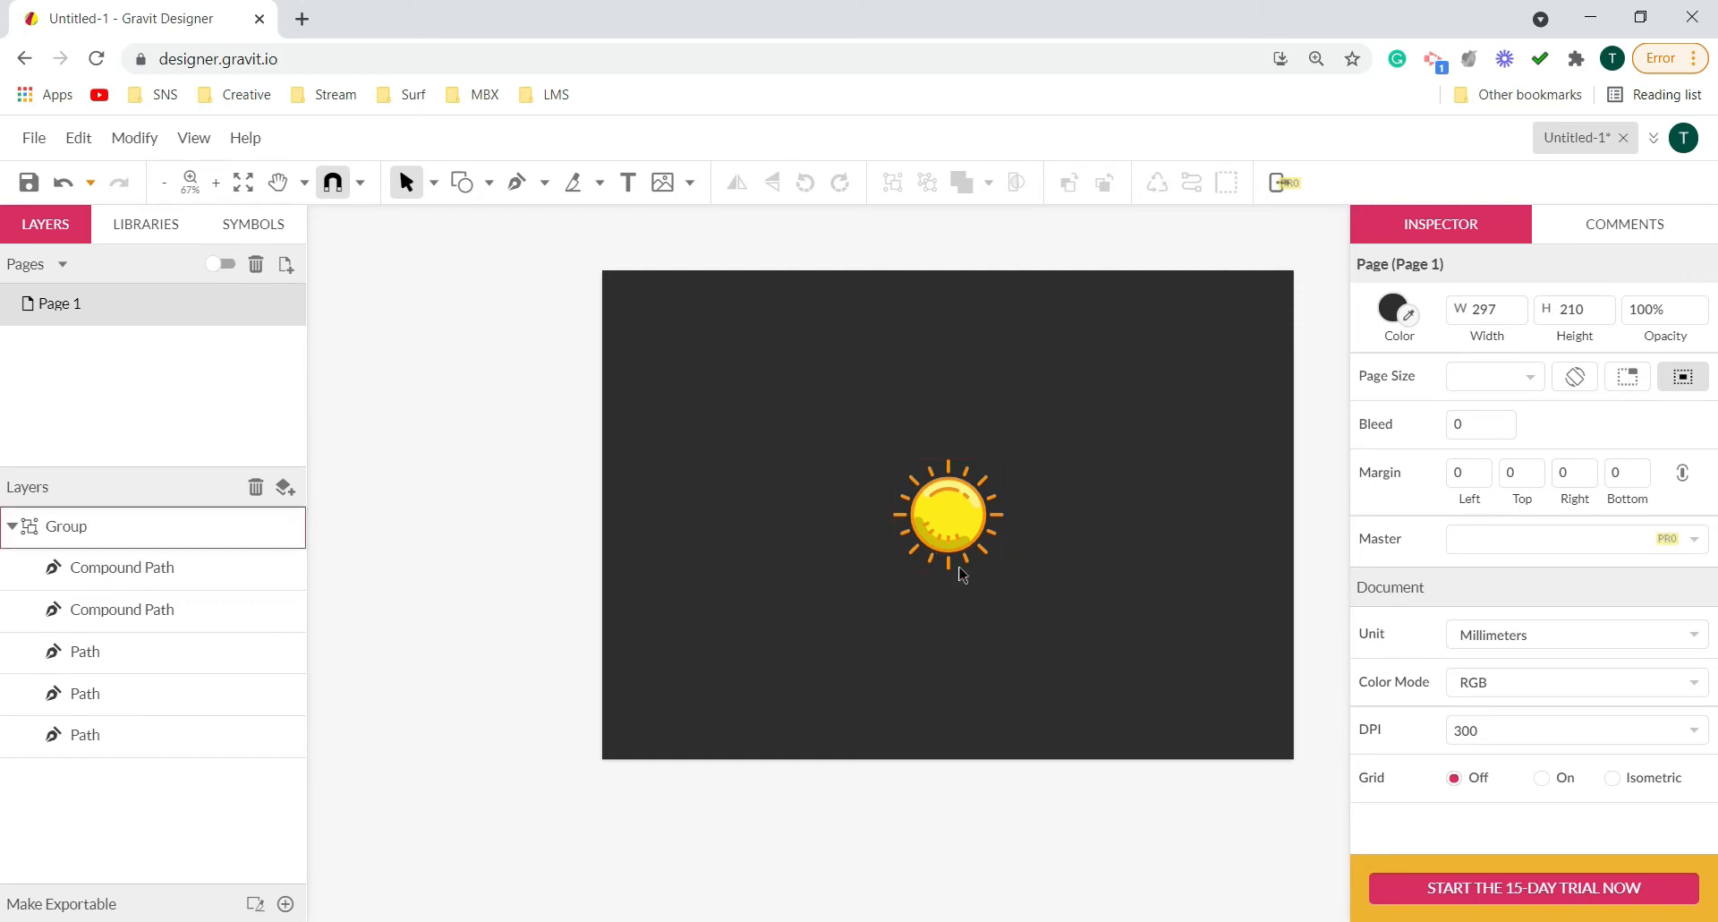
{"action": "left_click", "coordinate": [146, 224]}
{"action": "left_click_drag", "start_coordinate": [221, 506], "coordinate": [868, 631]}
{"action": "left_click", "coordinate": [991, 629]}
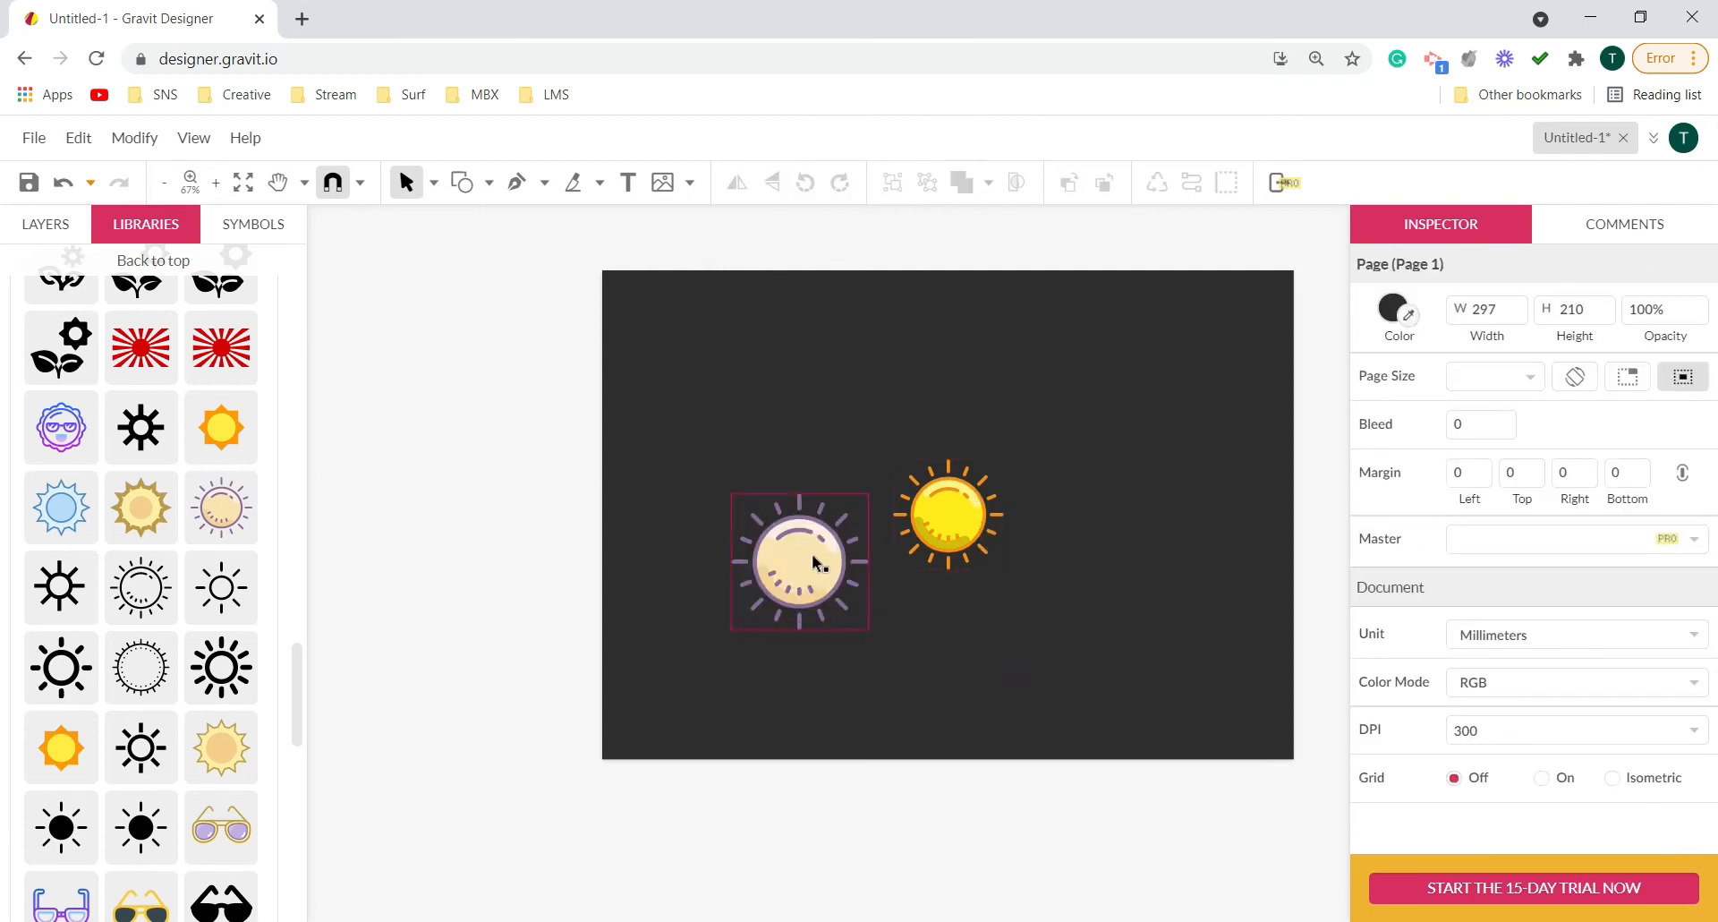
{"action": "left_click", "coordinate": [817, 576]}
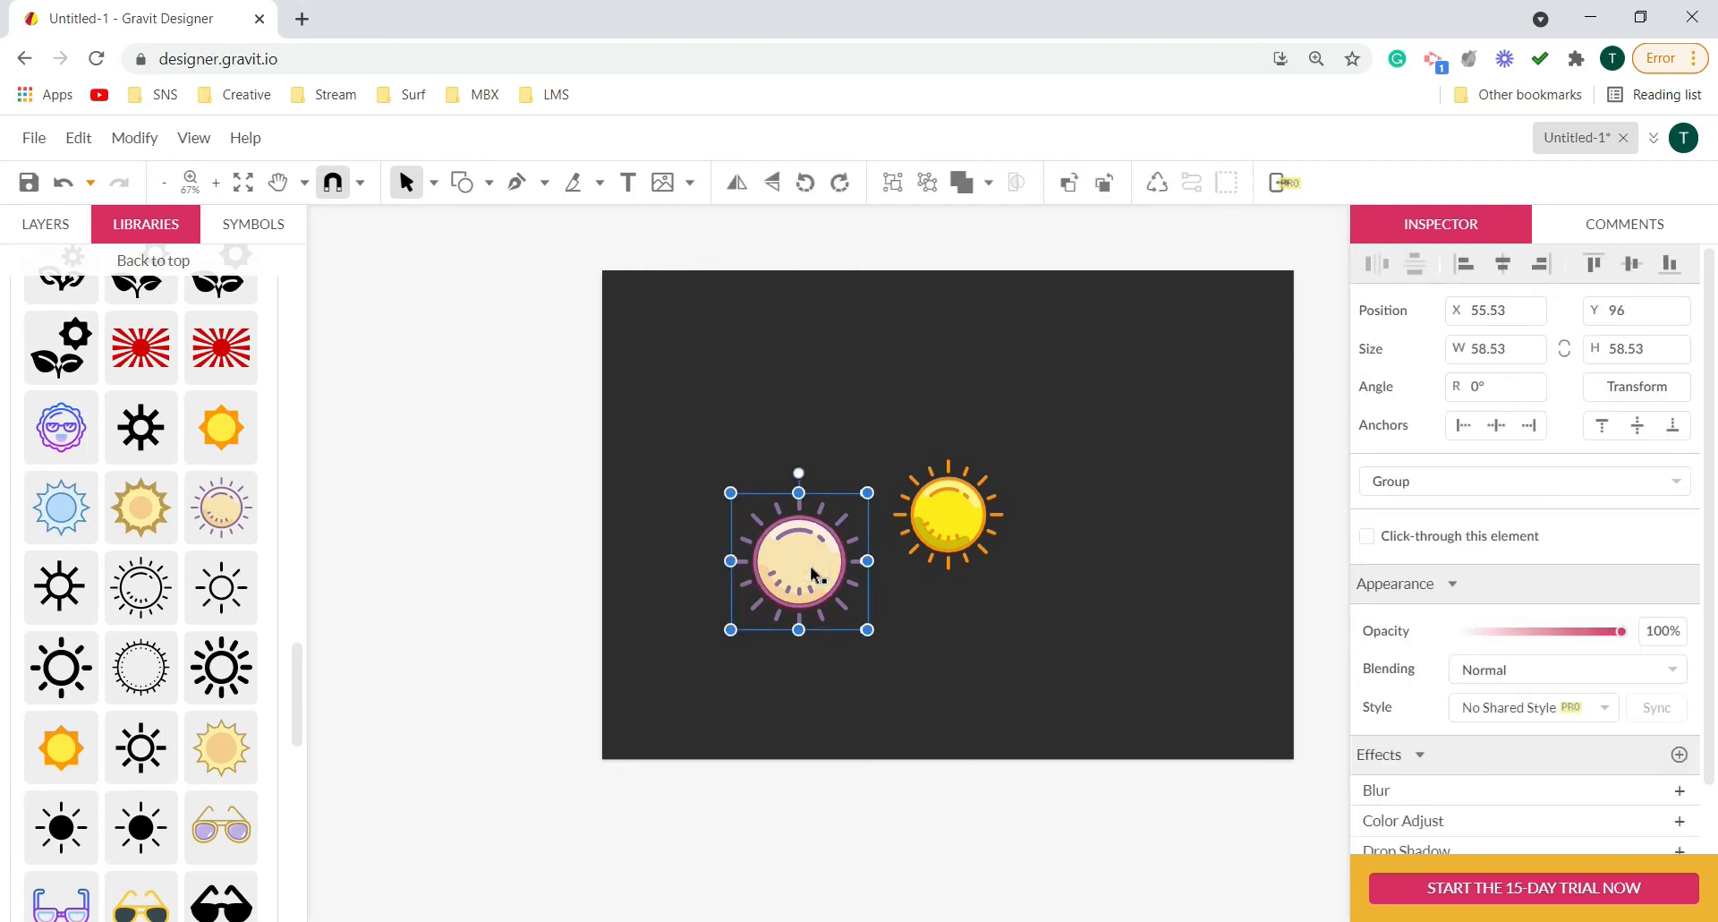
{"action": "key", "text": "Delete"}
{"action": "scroll", "coordinate": [1010, 547], "scroll_direction": "up", "scroll_amount": 2}
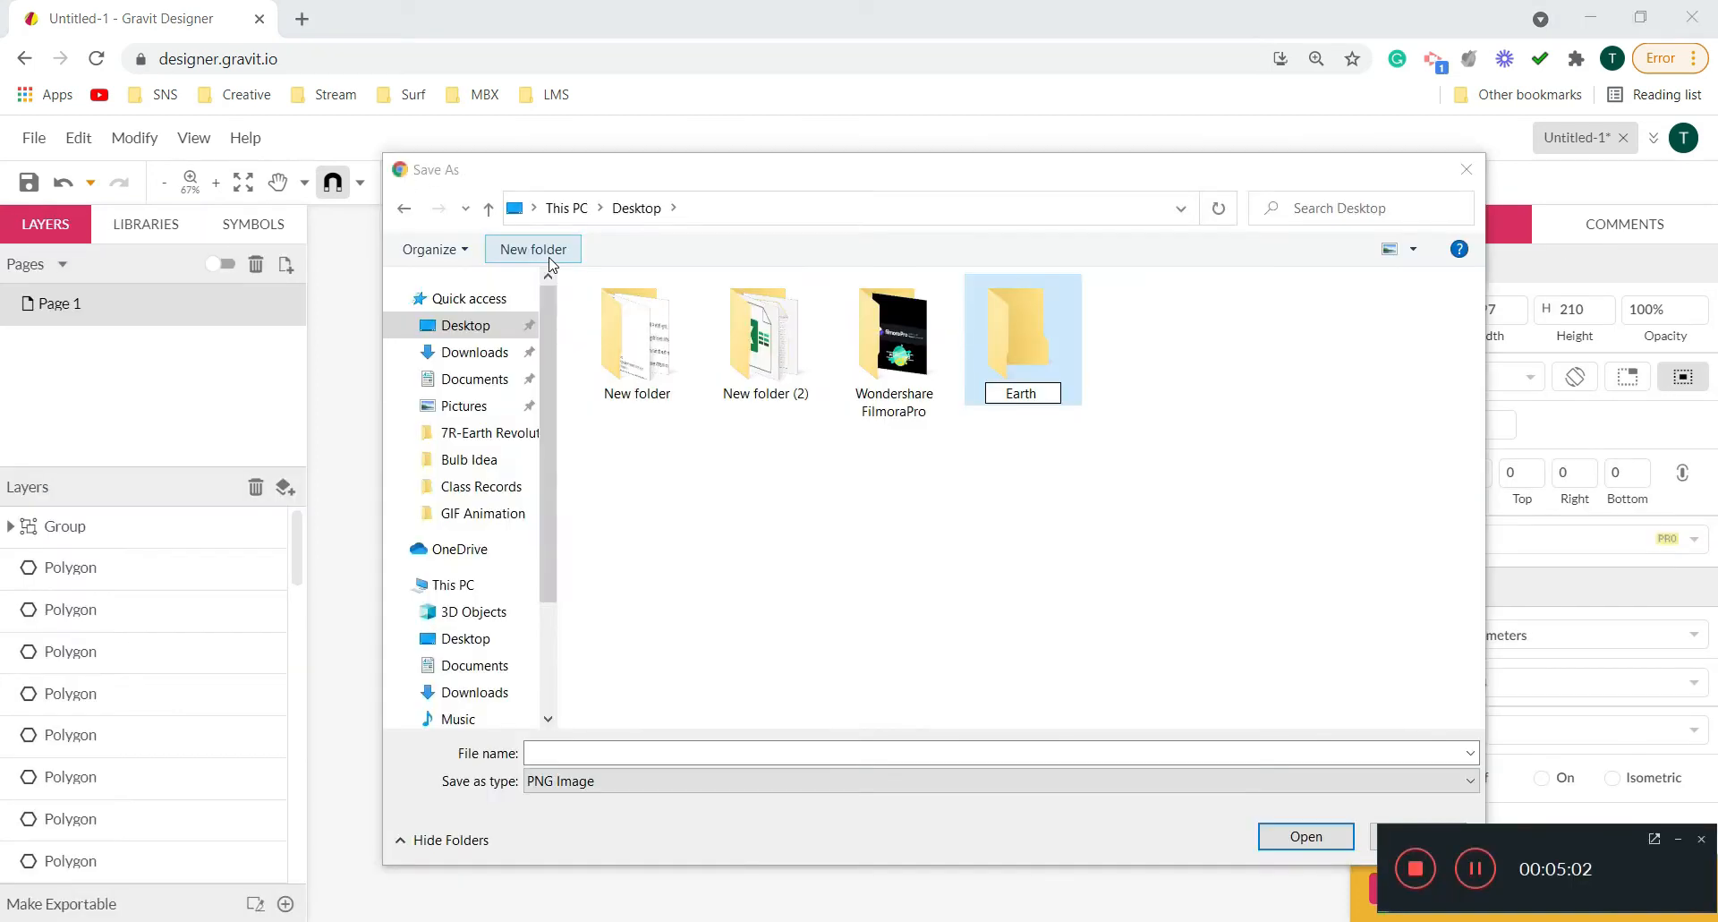
- Confirm the new Earth folder on the Desktop and rename it Earth GIF Animation
{"action": "key", "text": "Return"}
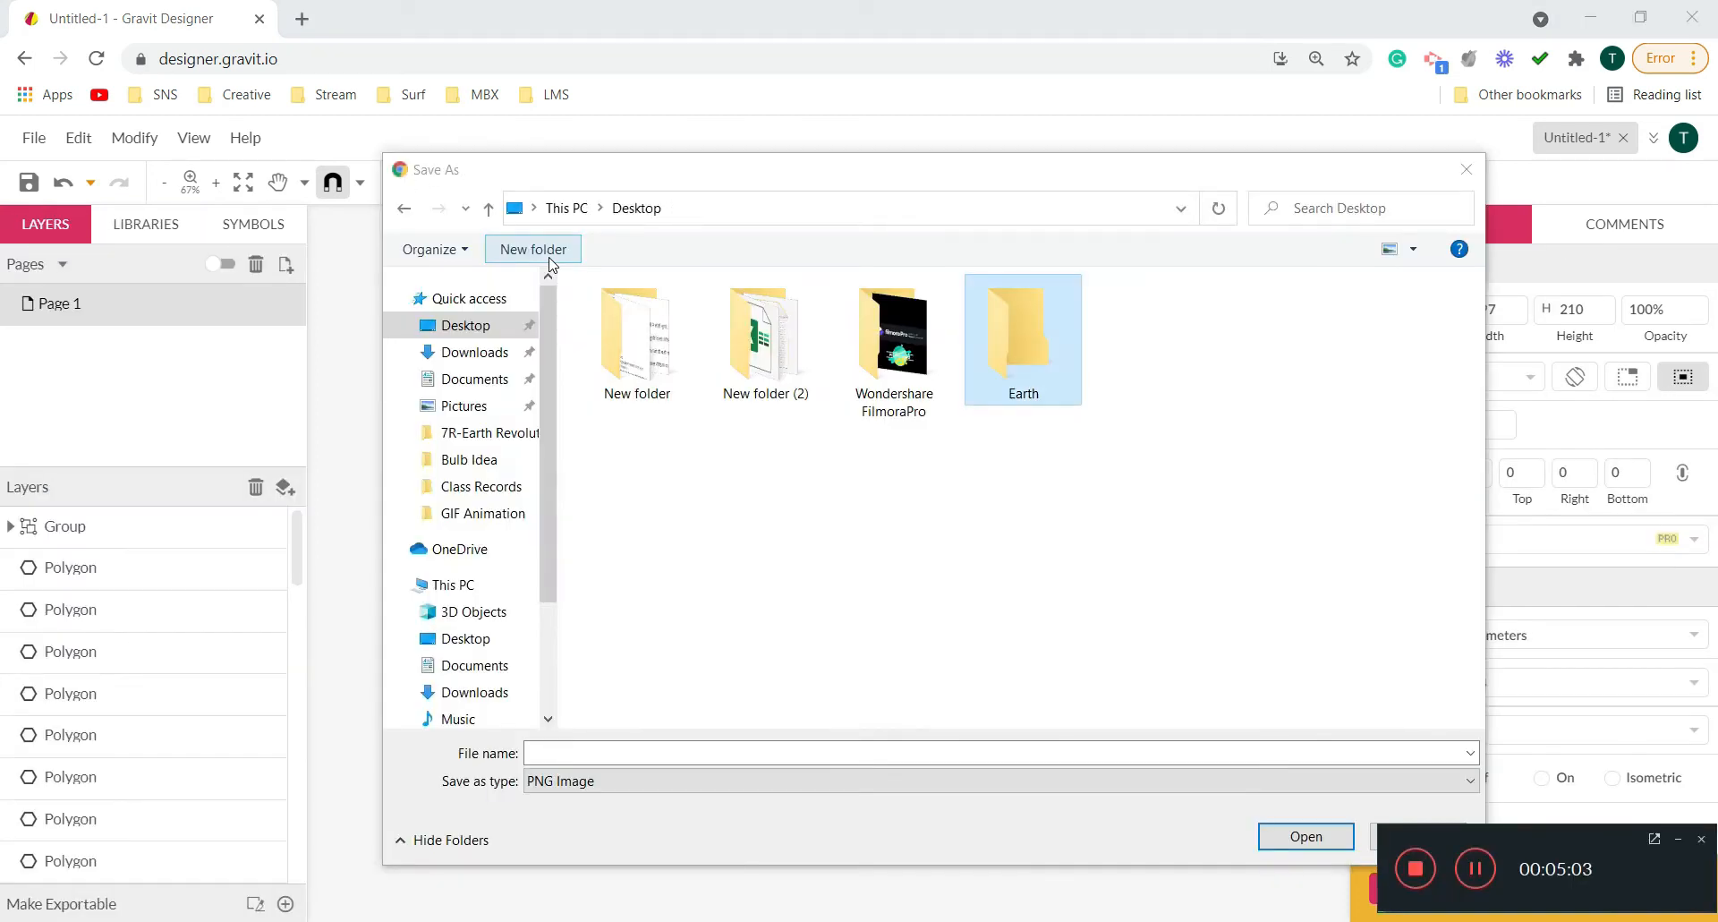
{"action": "key", "text": "Return"}
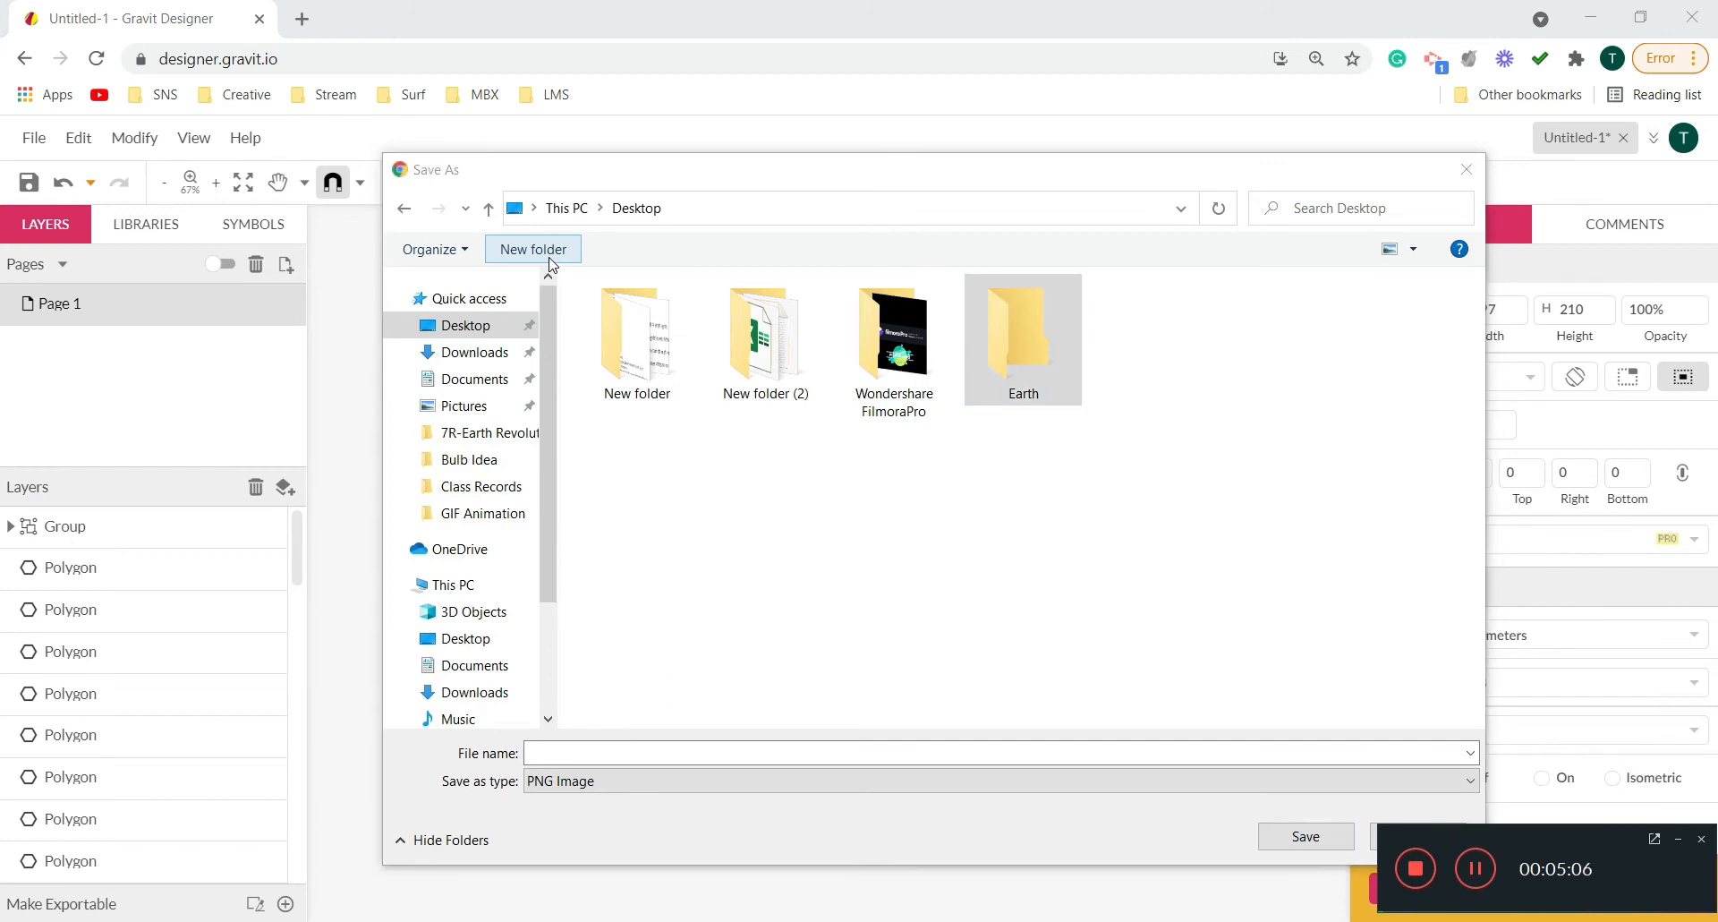
{"action": "left_click", "coordinate": [1025, 402]}
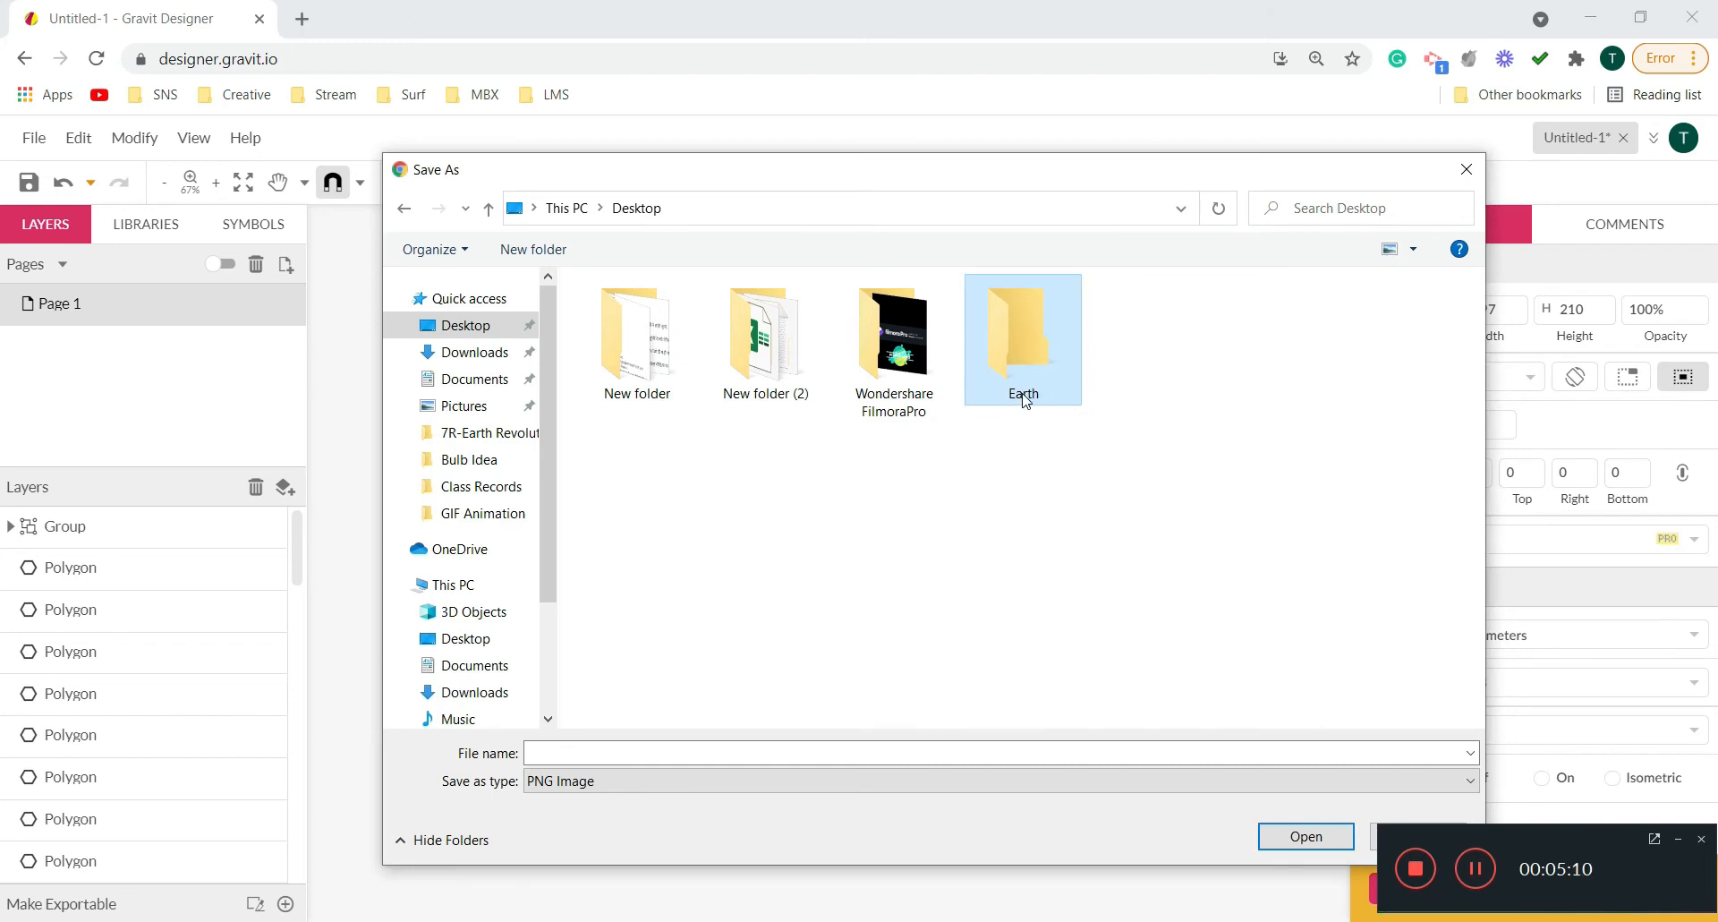
{"action": "key", "text": "shift+F10"}
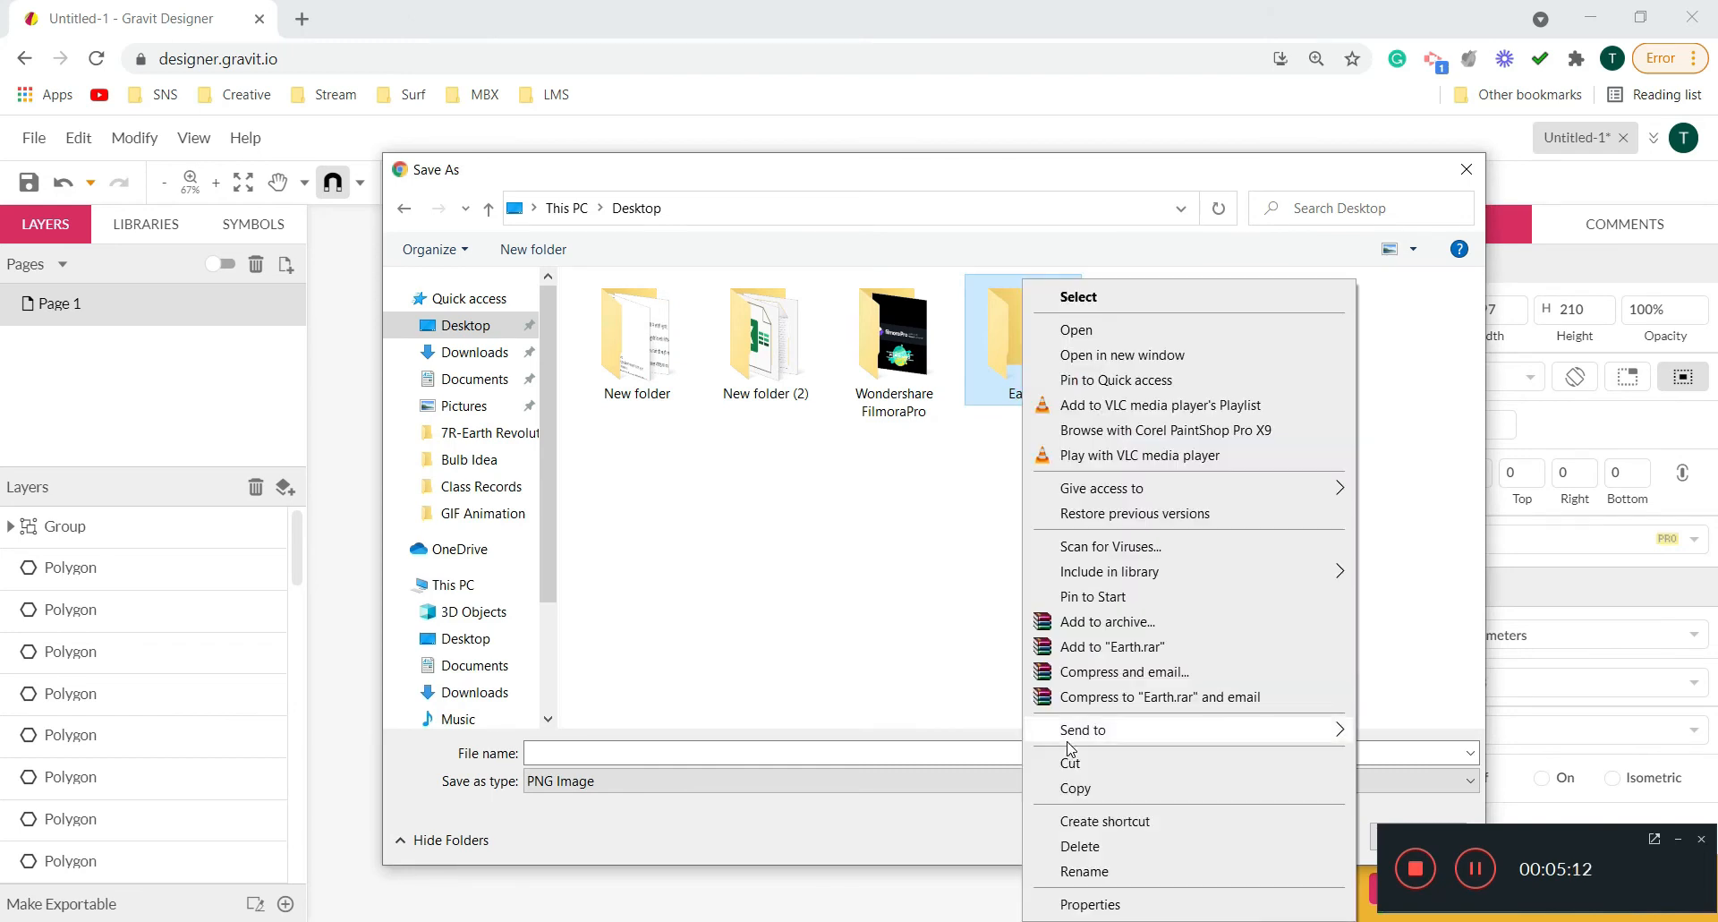
{"action": "left_click", "coordinate": [1085, 871]}
{"action": "key", "text": "End"}
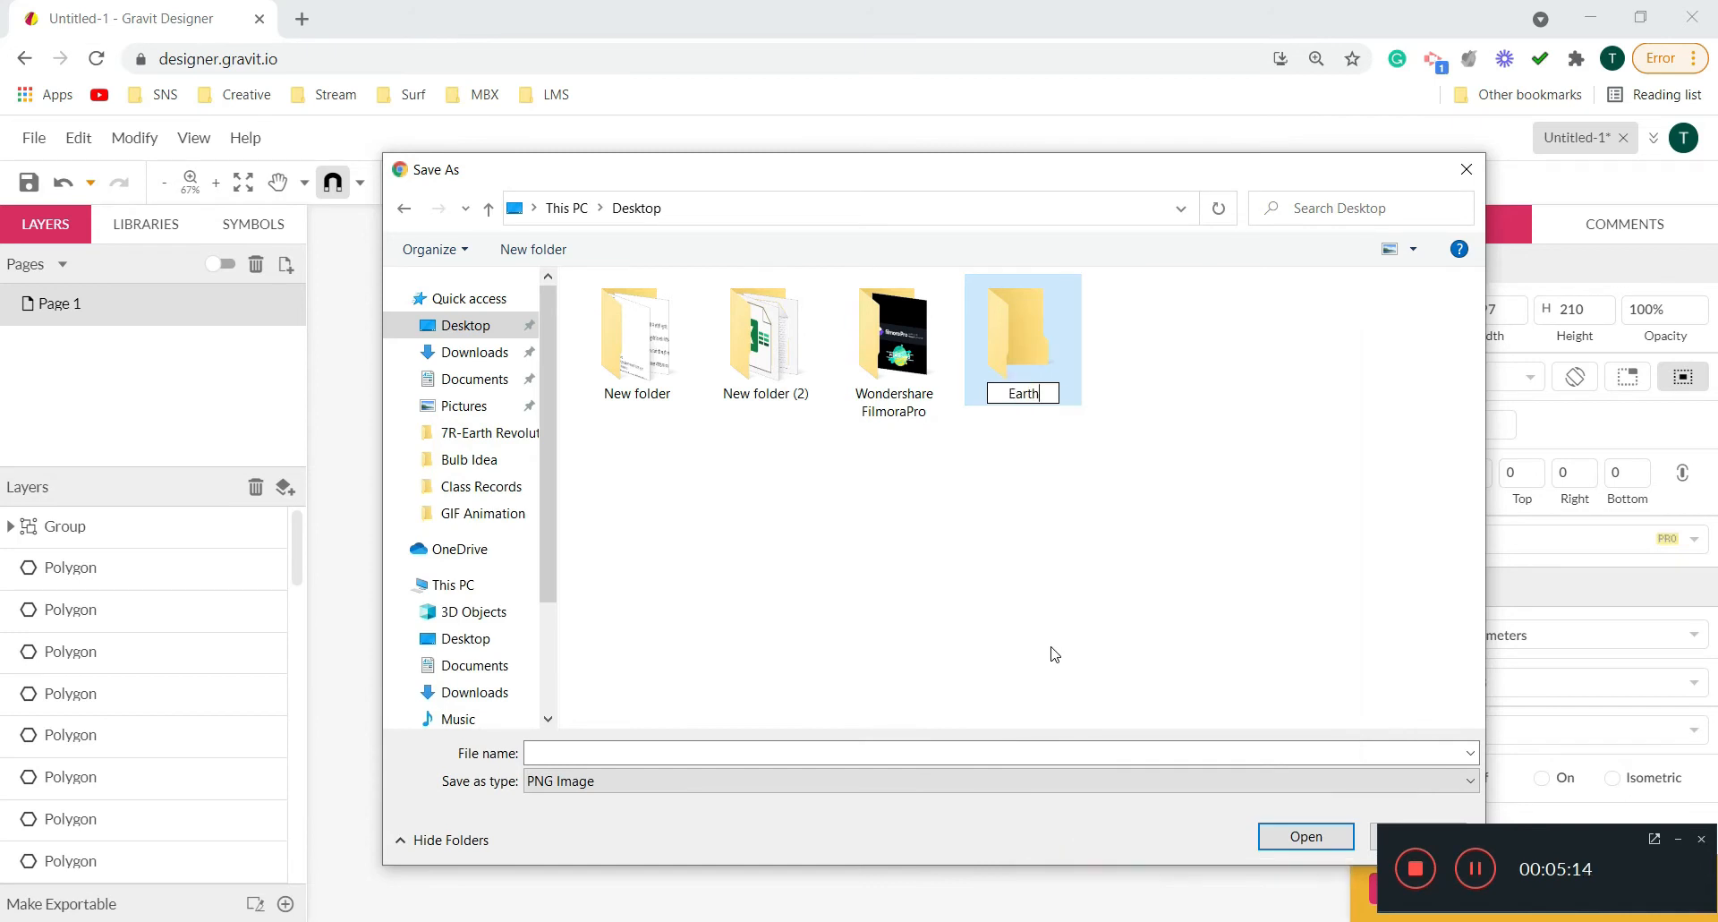
{"action": "type", "text": "GIF Animn"}
{"action": "key", "text": "BackSpace"}
{"action": "type", "text": "ation"}
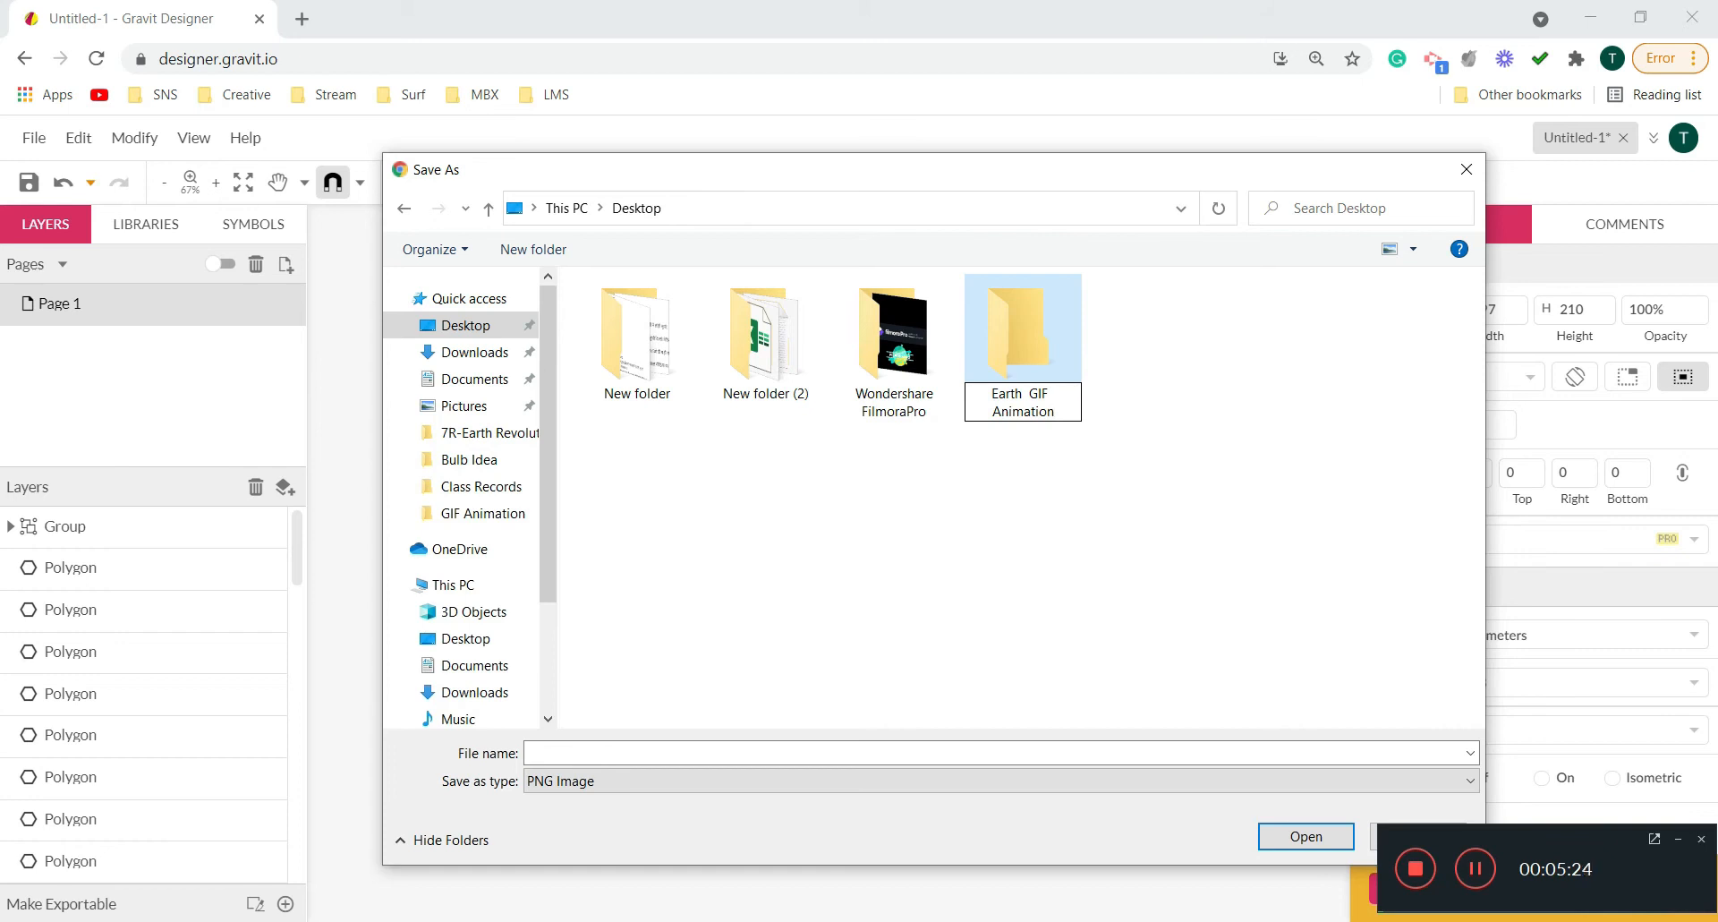
{"action": "key", "text": "Return"}
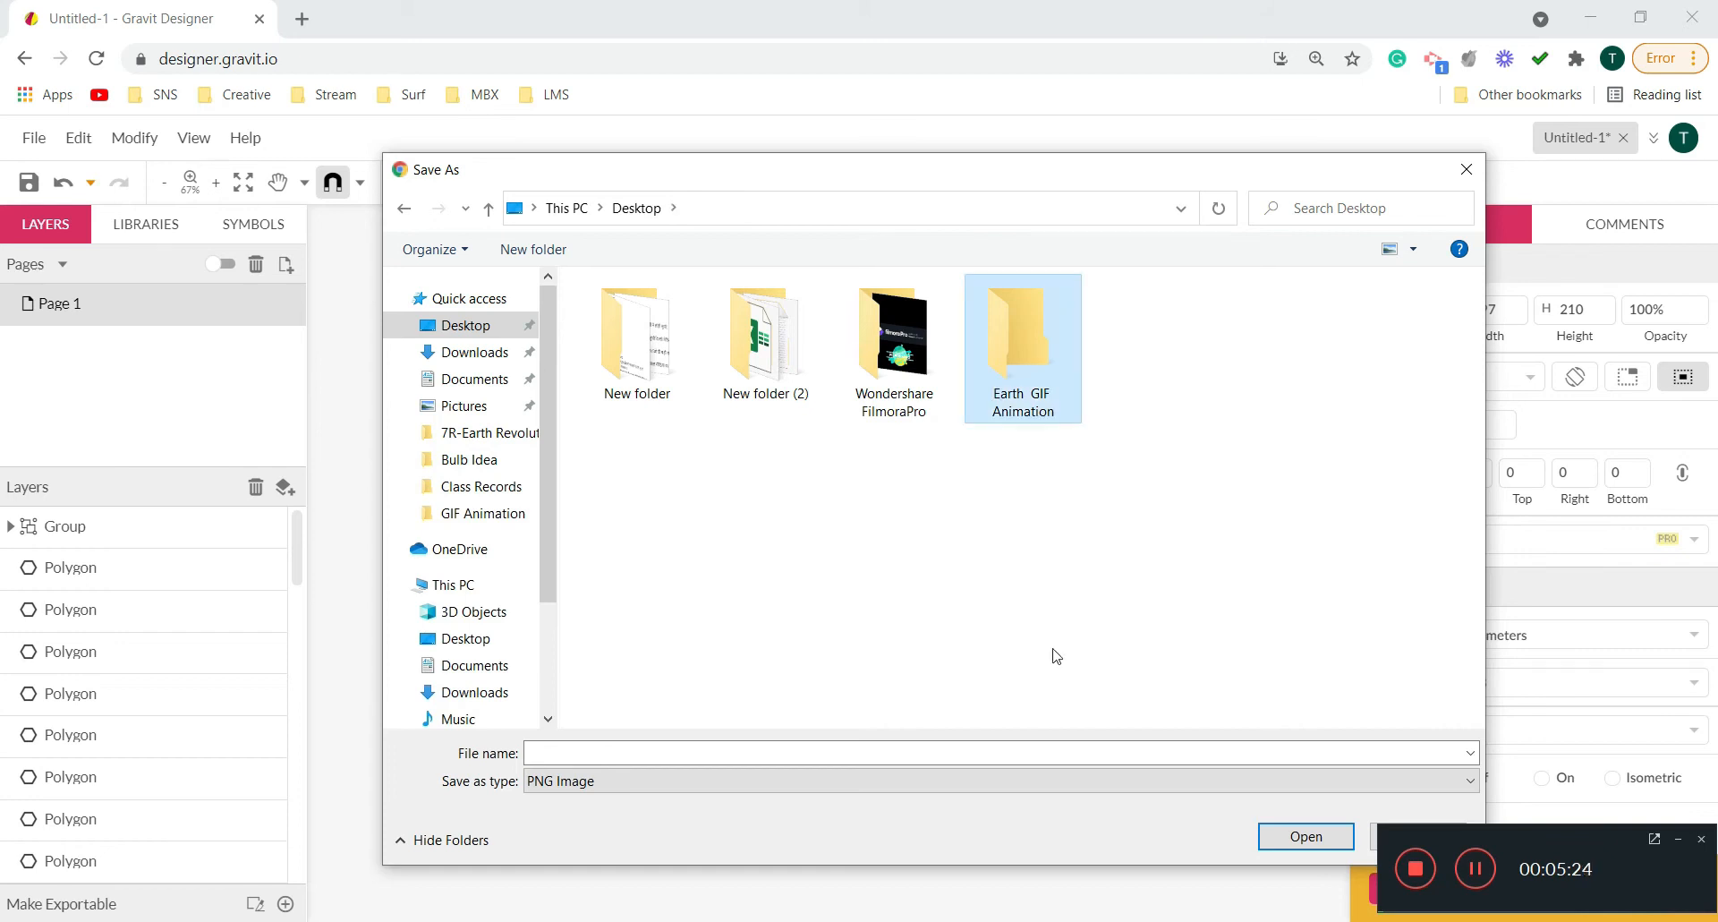
- Save the exported PNG as 1 inside the Earth GIF Animation folder
{"action": "double_click", "coordinate": [1038, 407]}
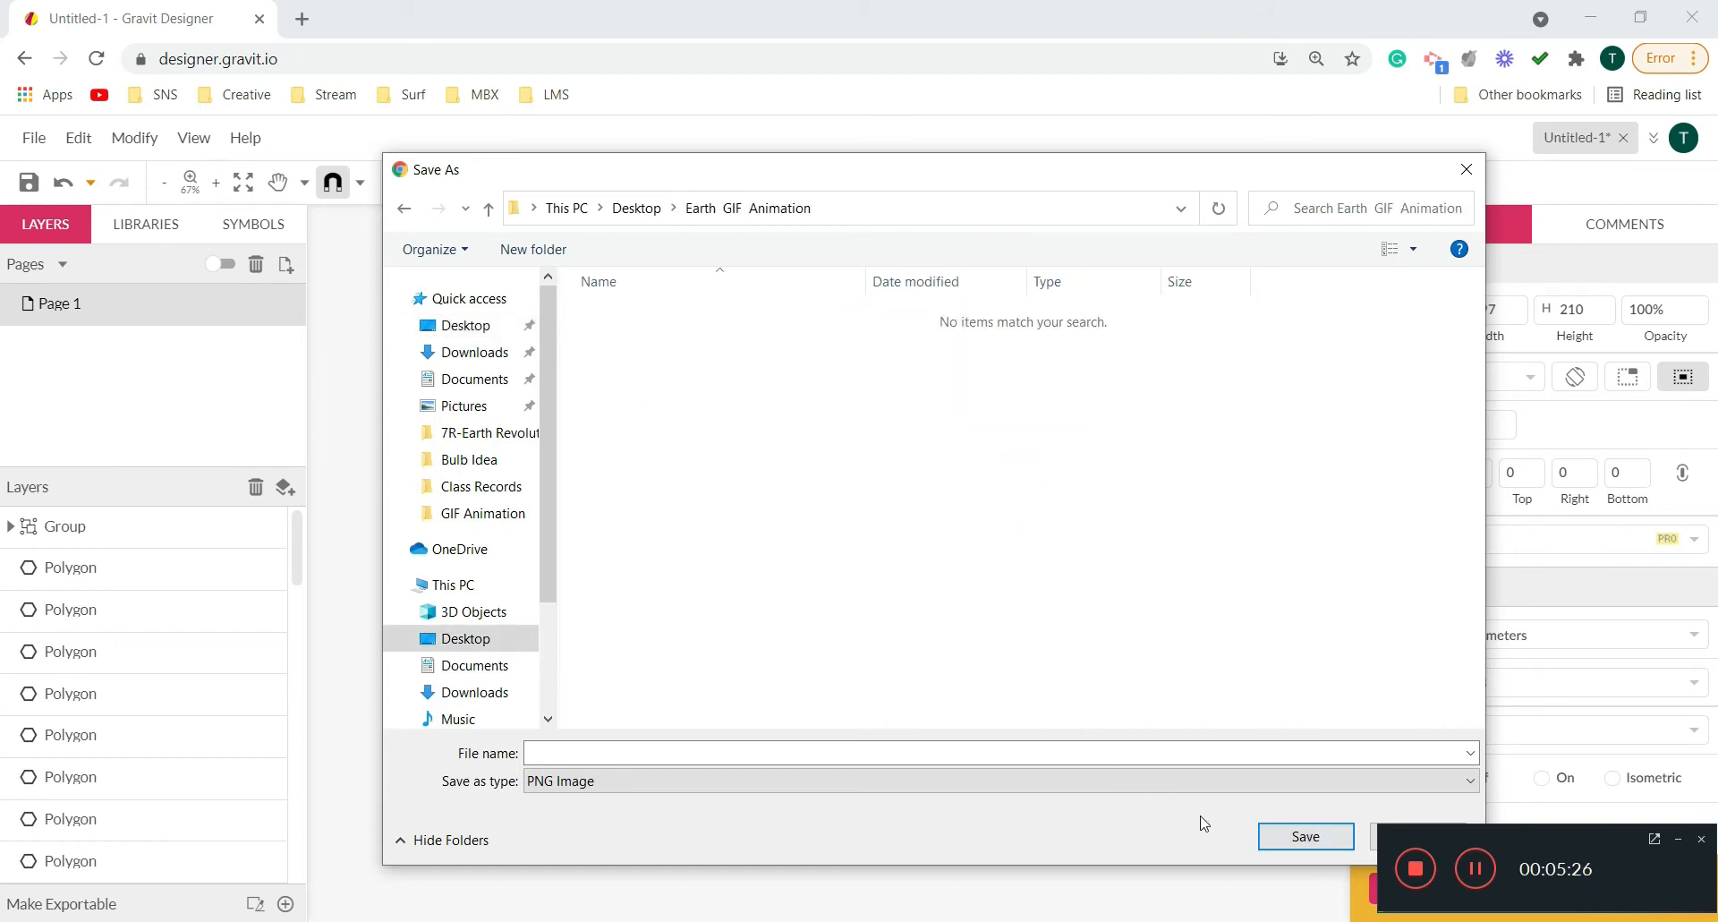
{"action": "left_click", "coordinate": [738, 750]}
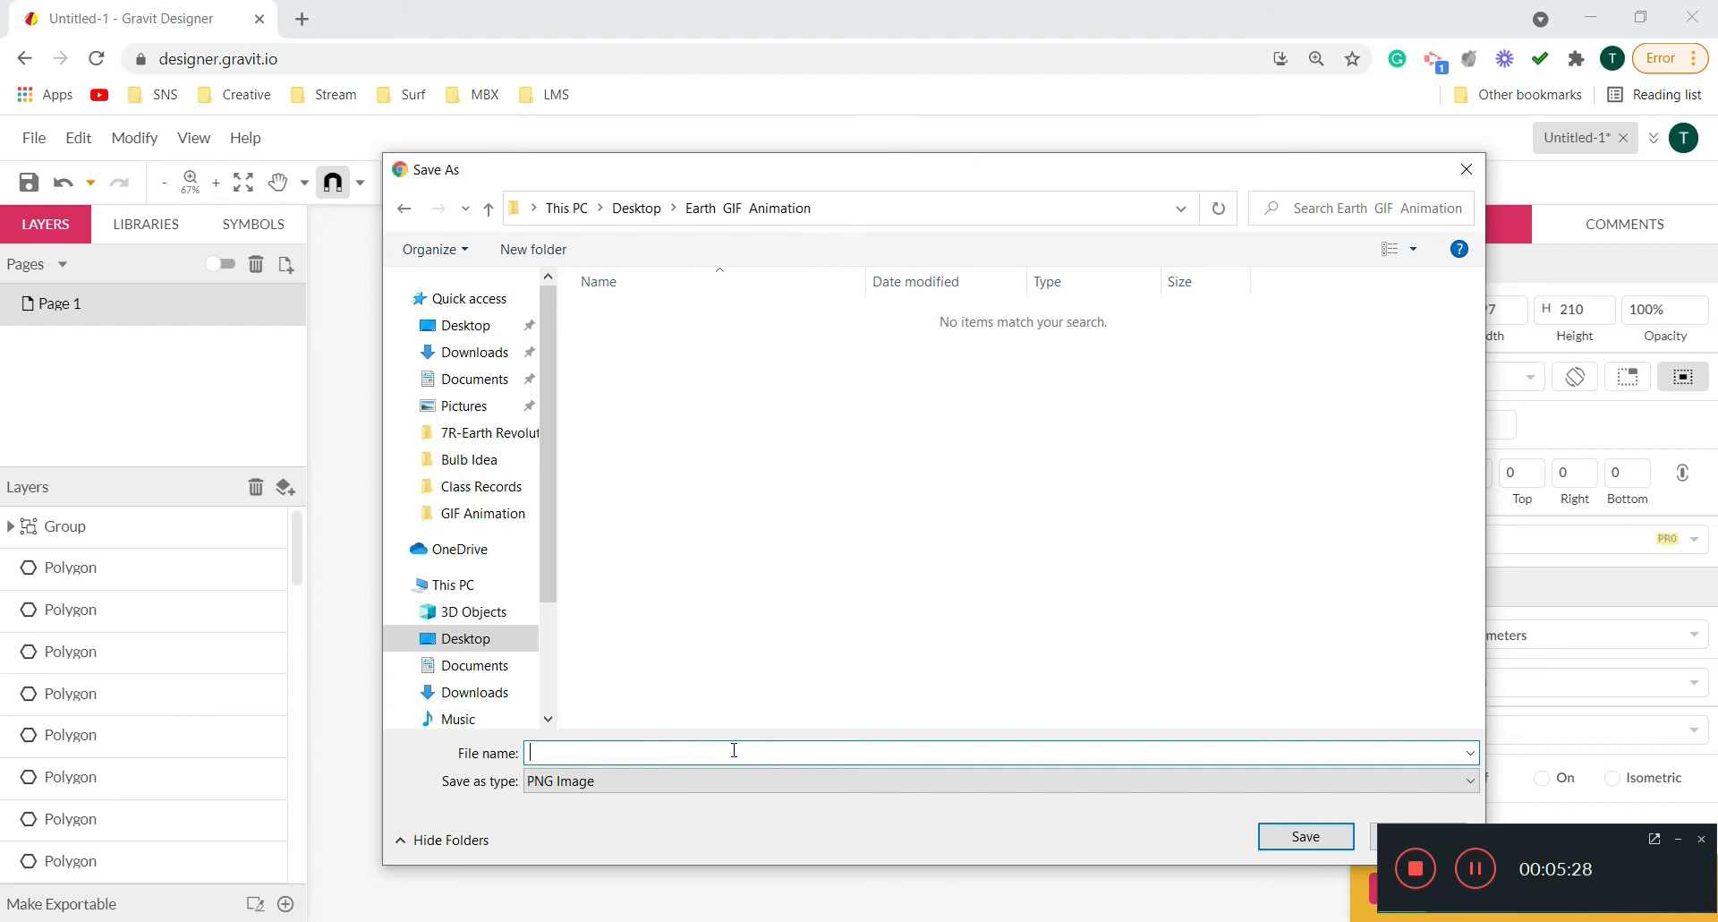
{"action": "left_click", "coordinate": [1305, 835]}
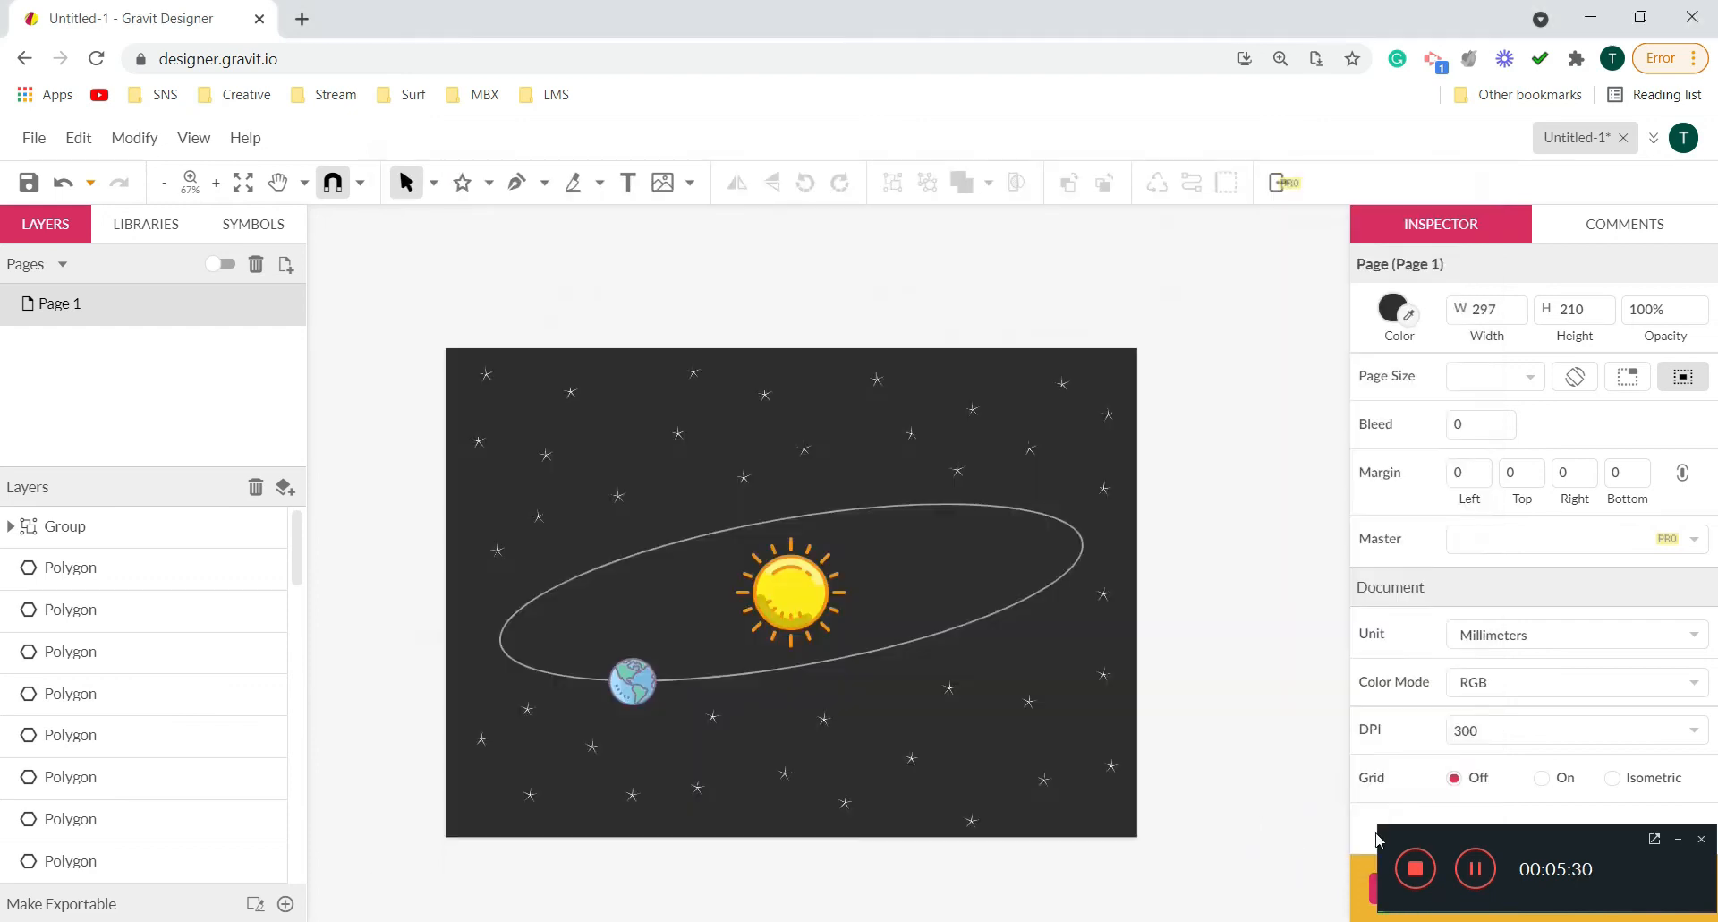
{"action": "left_click", "coordinate": [1679, 839]}
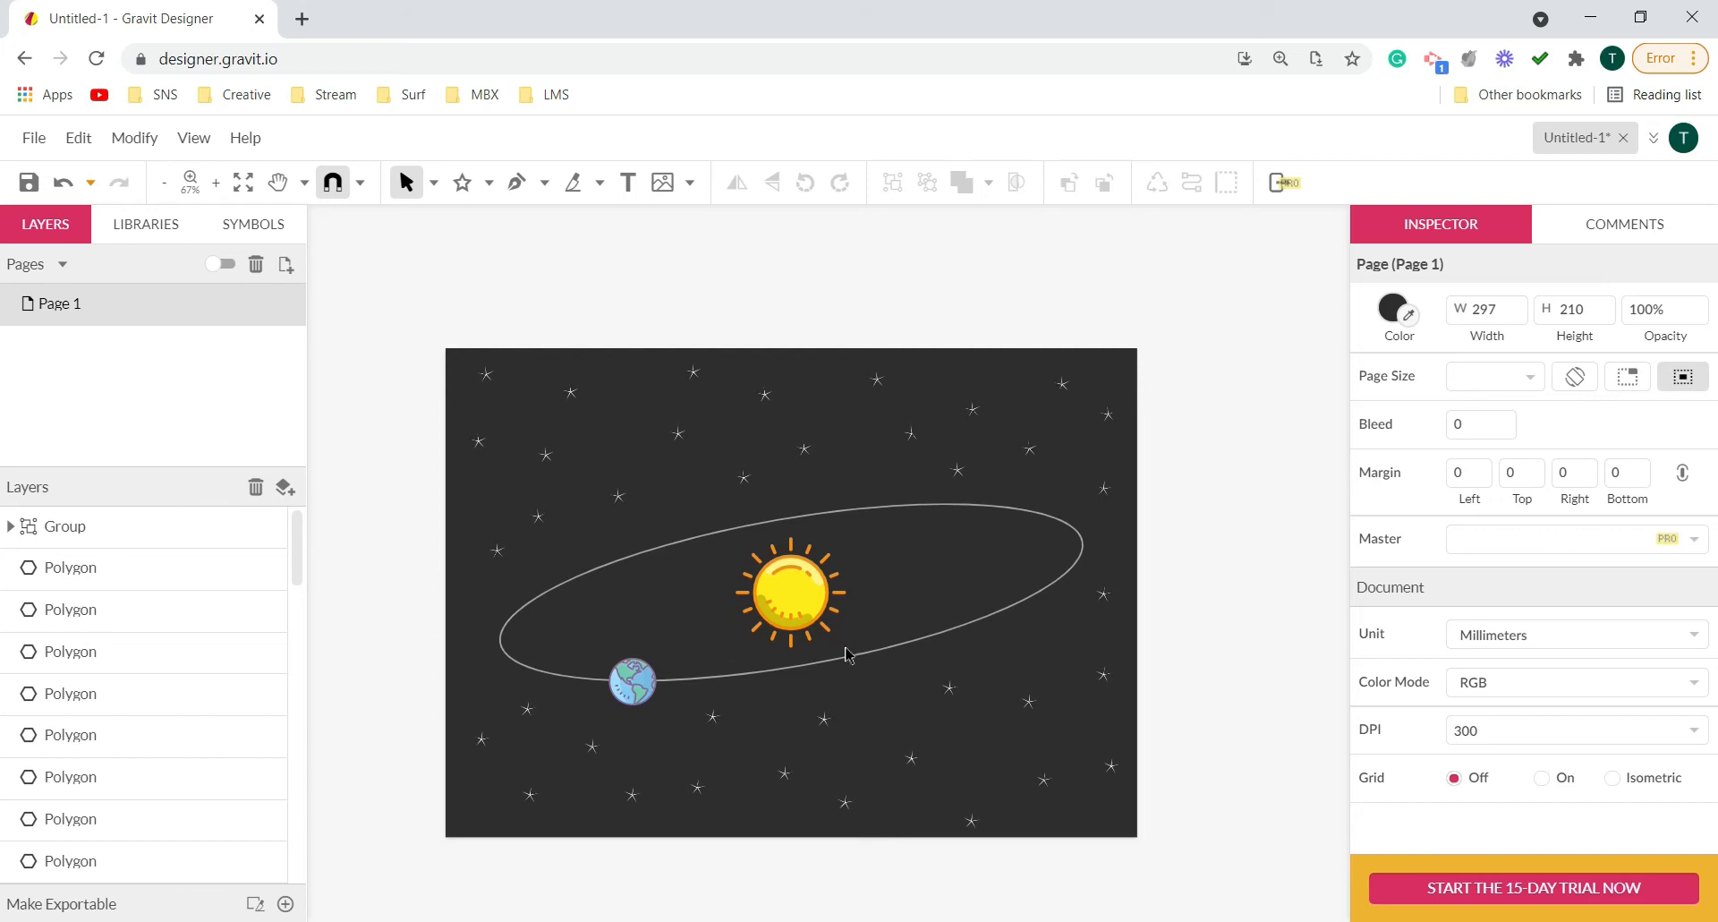
- Move the Earth along the orbit to about X 112, Y 130 and export the page as a PNG named 2
{"action": "left_click_drag", "start_coordinate": [630, 686], "coordinate": [727, 680]}
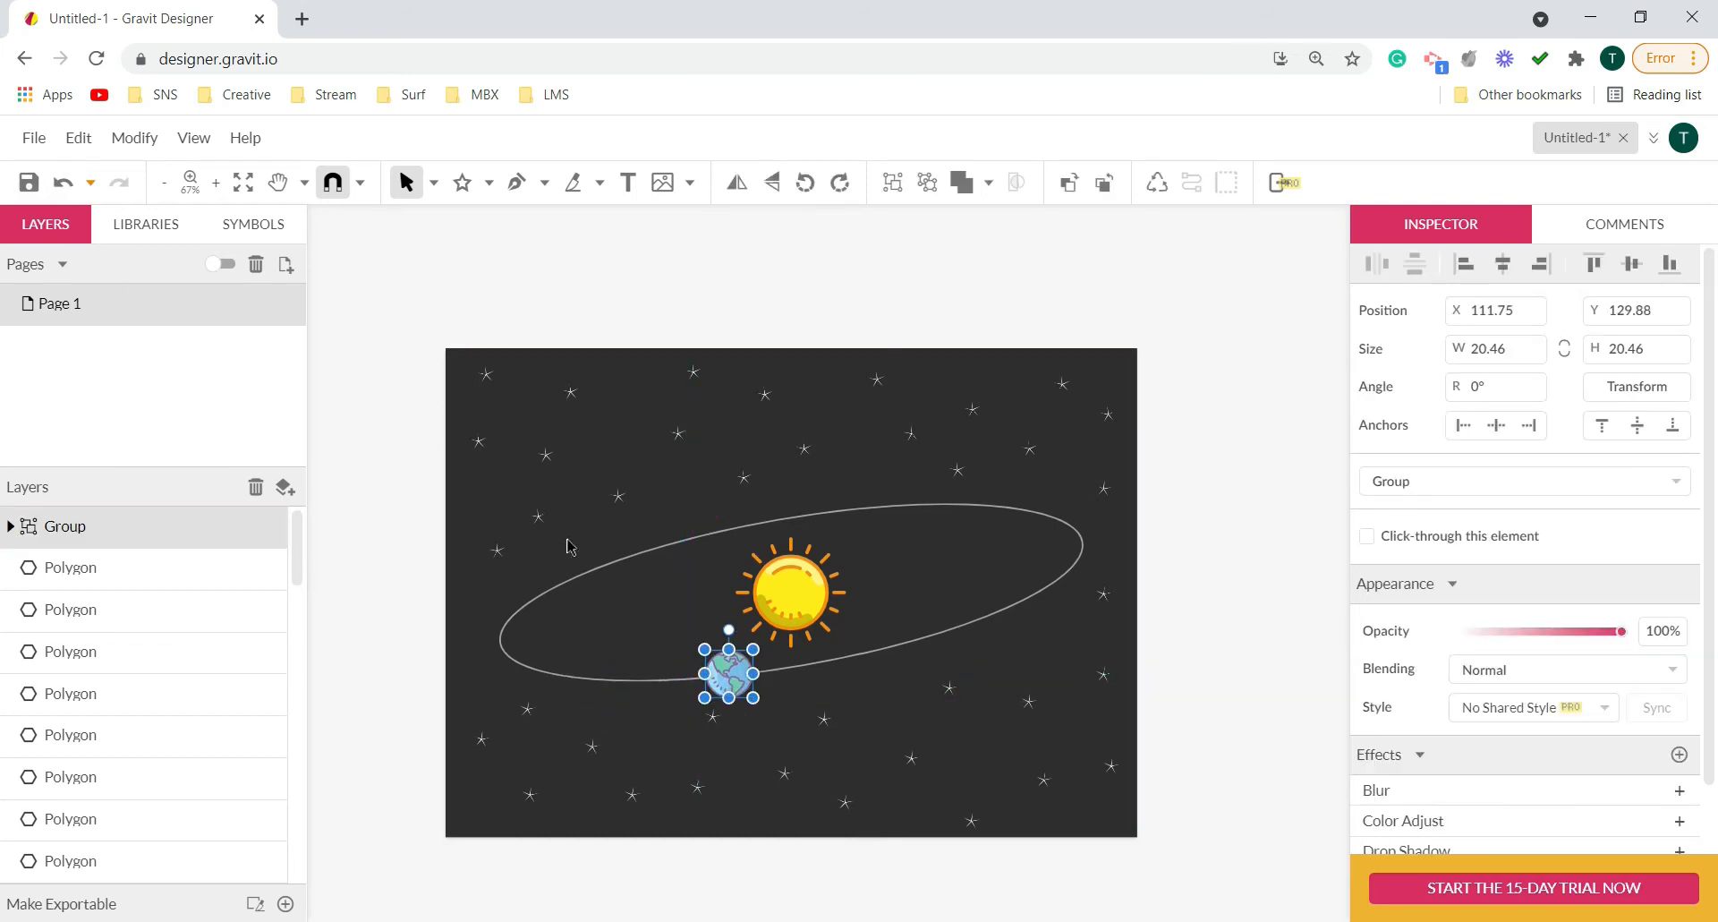
{"action": "left_click", "coordinate": [19, 136]}
{"action": "left_click", "coordinate": [413, 678]}
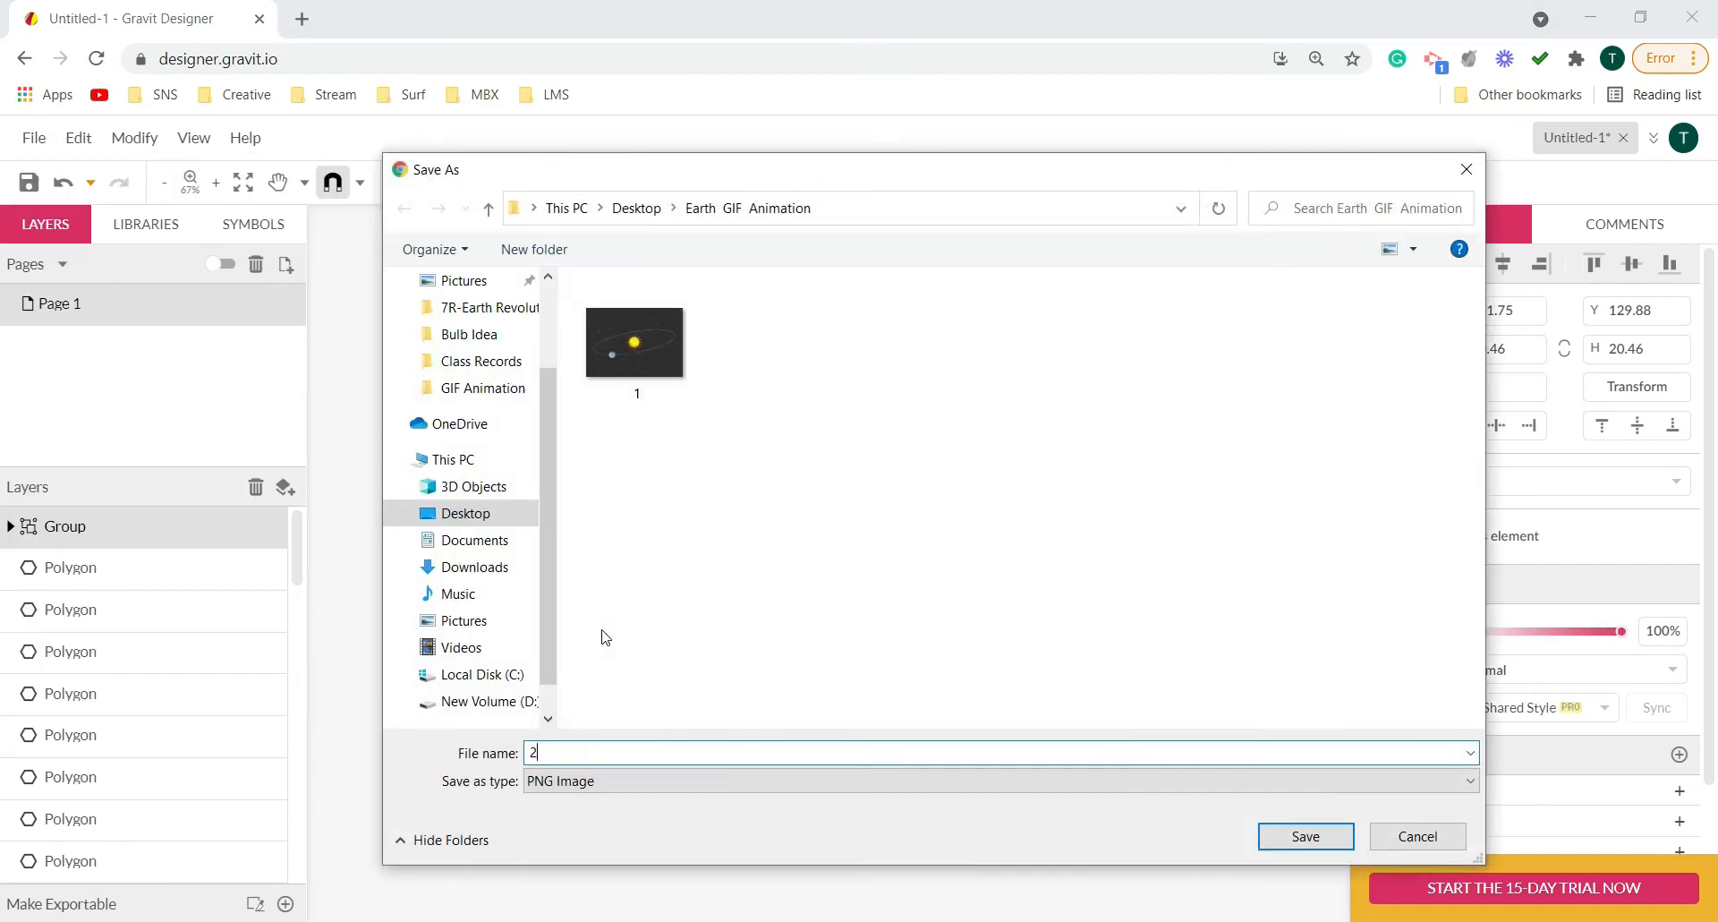
{"action": "key", "text": "Return"}
- Move the Earth along the orbit to about X 166, Y 122 and export the page as a PNG named 3
{"action": "left_click_drag", "start_coordinate": [748, 677], "coordinate": [873, 661]}
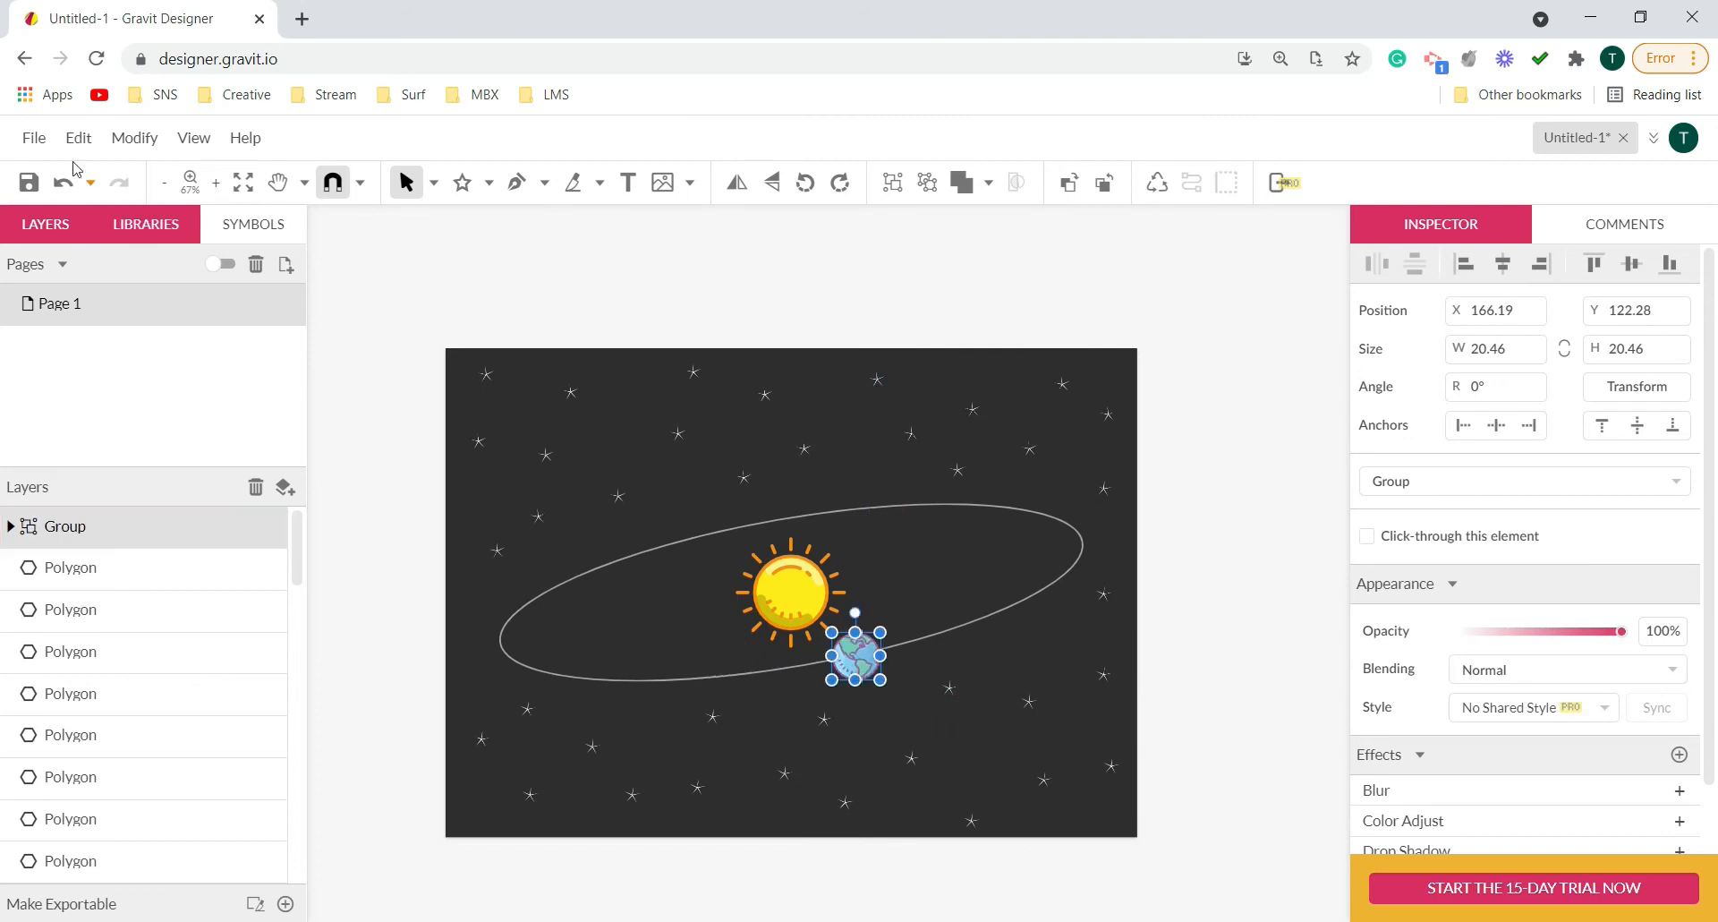
{"action": "left_click", "coordinate": [34, 137]}
{"action": "mouse_move", "coordinate": [115, 632]}
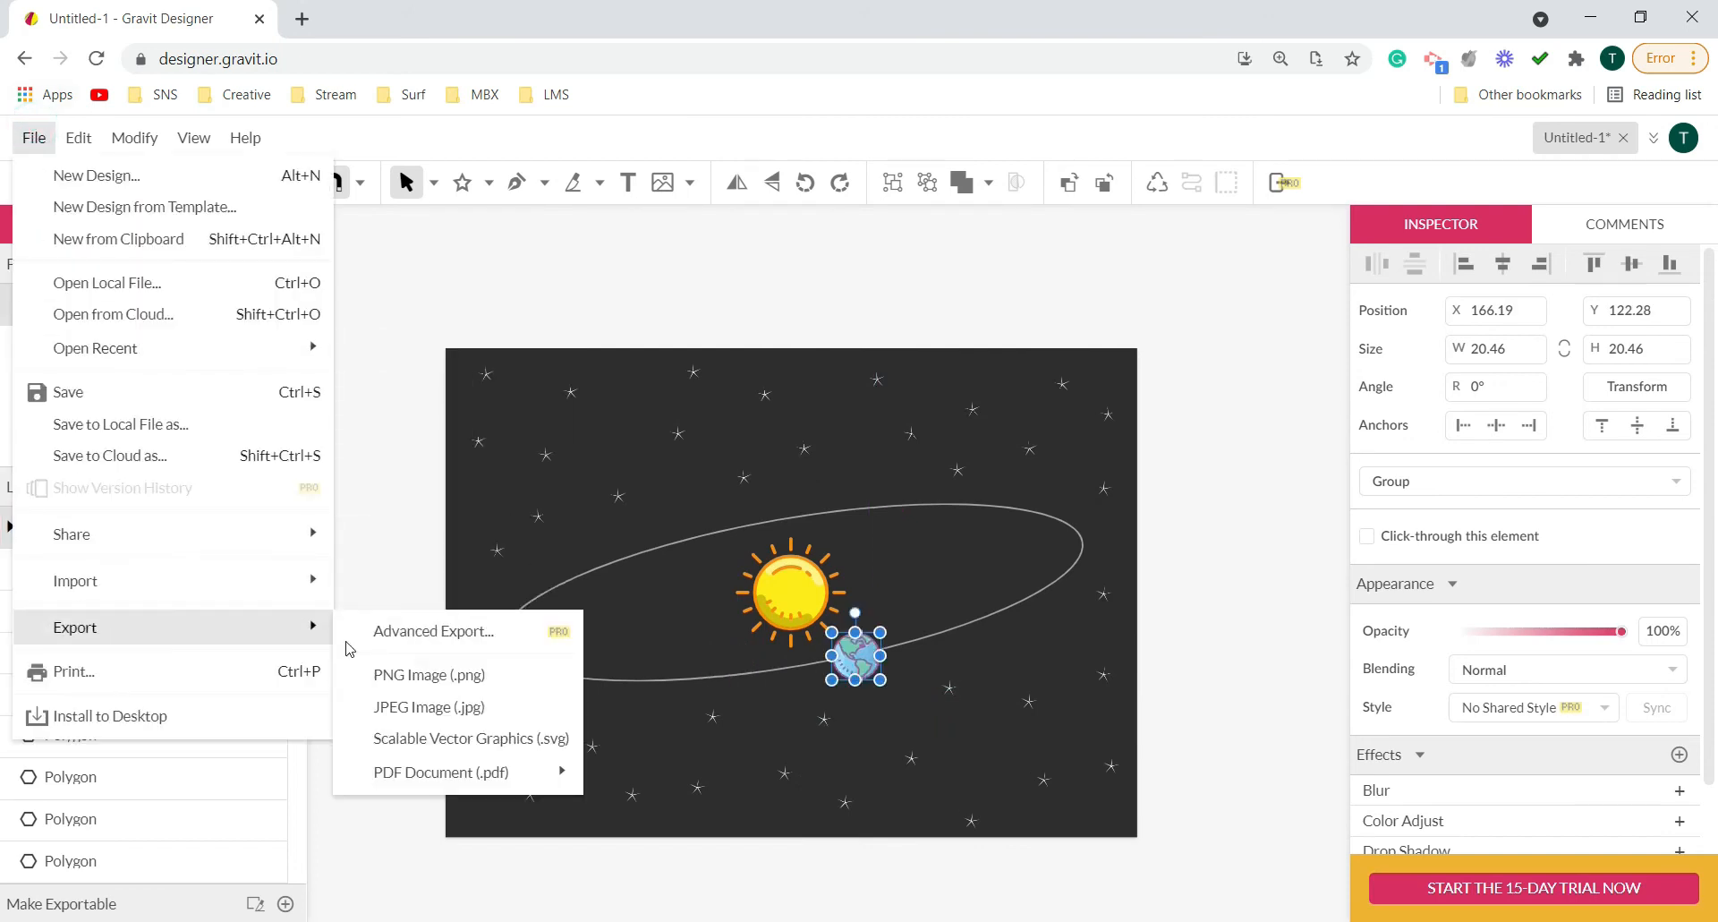
{"action": "left_click", "coordinate": [421, 676]}
{"action": "type", "text": "3"}
{"action": "key", "text": "Return"}
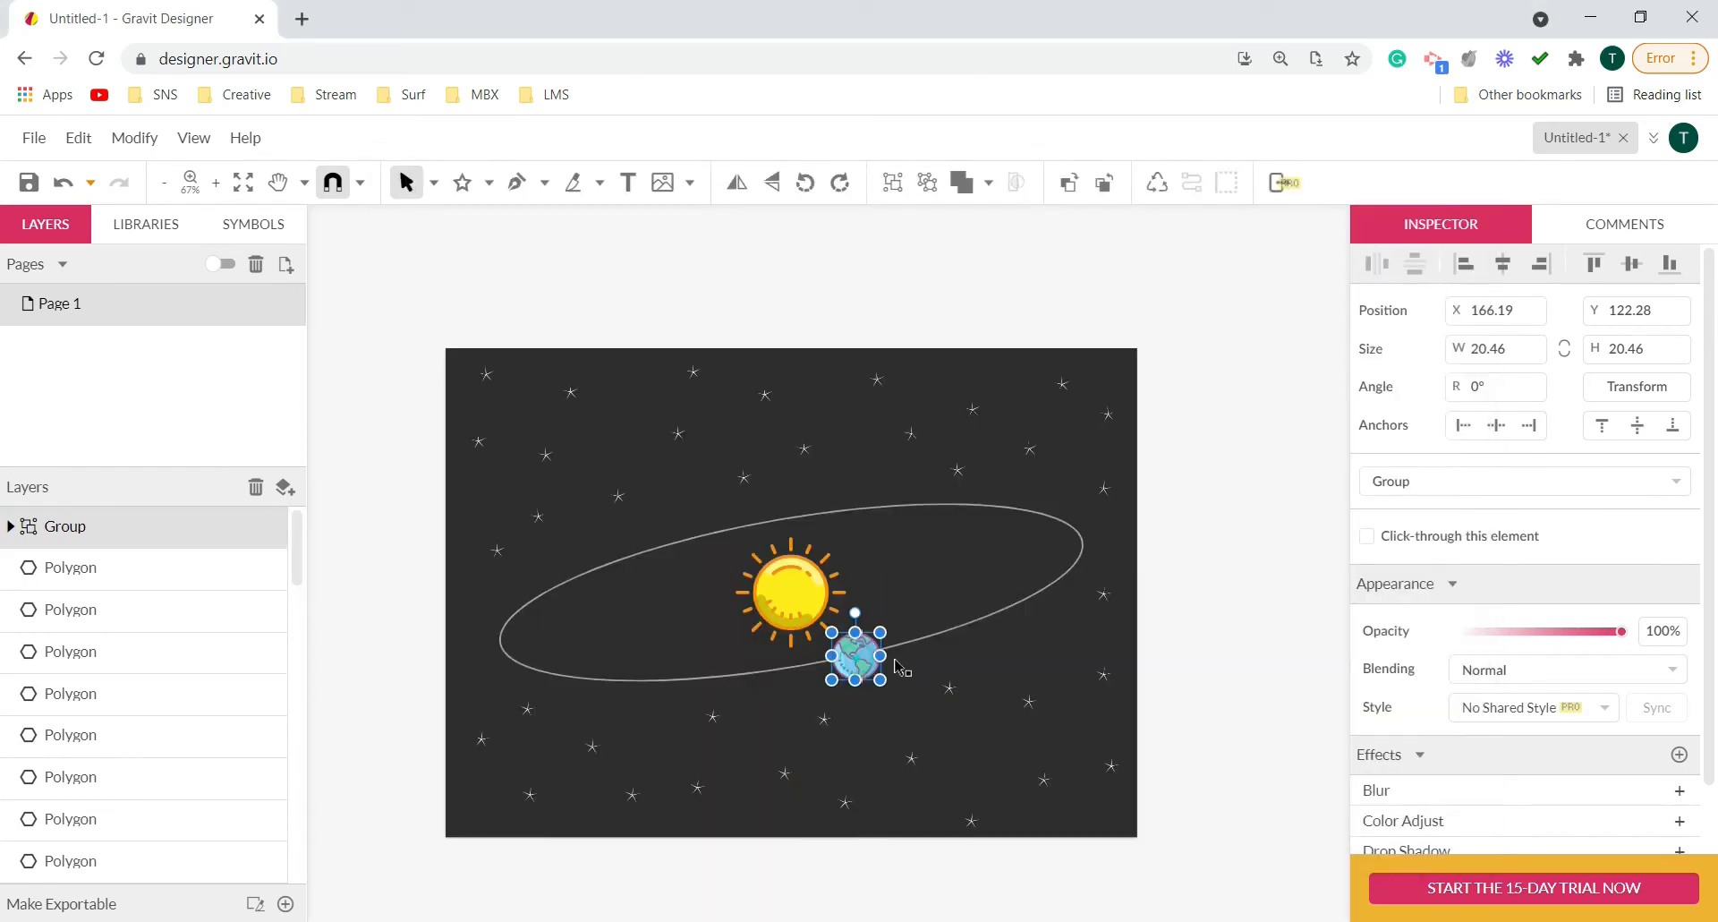
- Move the Earth along the orbit to about X 216, Y 109 and export the page as a PNG named 4
{"action": "left_click_drag", "start_coordinate": [898, 666], "coordinate": [1016, 635]}
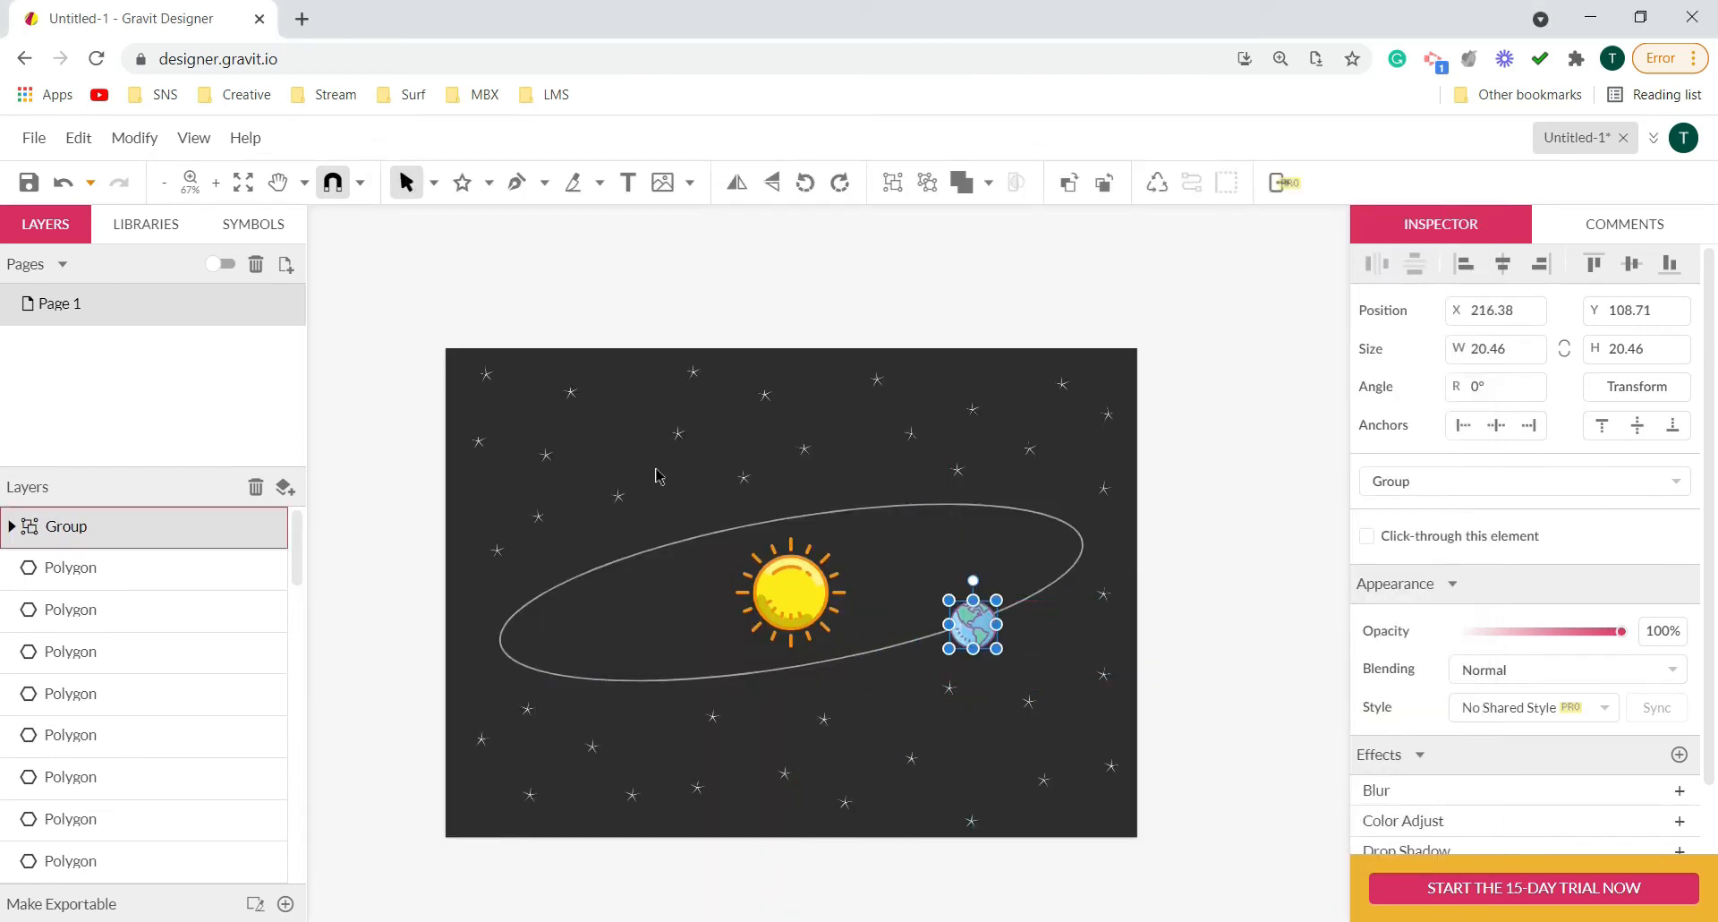
{"action": "left_click", "coordinate": [33, 137]}
{"action": "mouse_move", "coordinate": [133, 591]}
{"action": "mouse_move", "coordinate": [230, 623]}
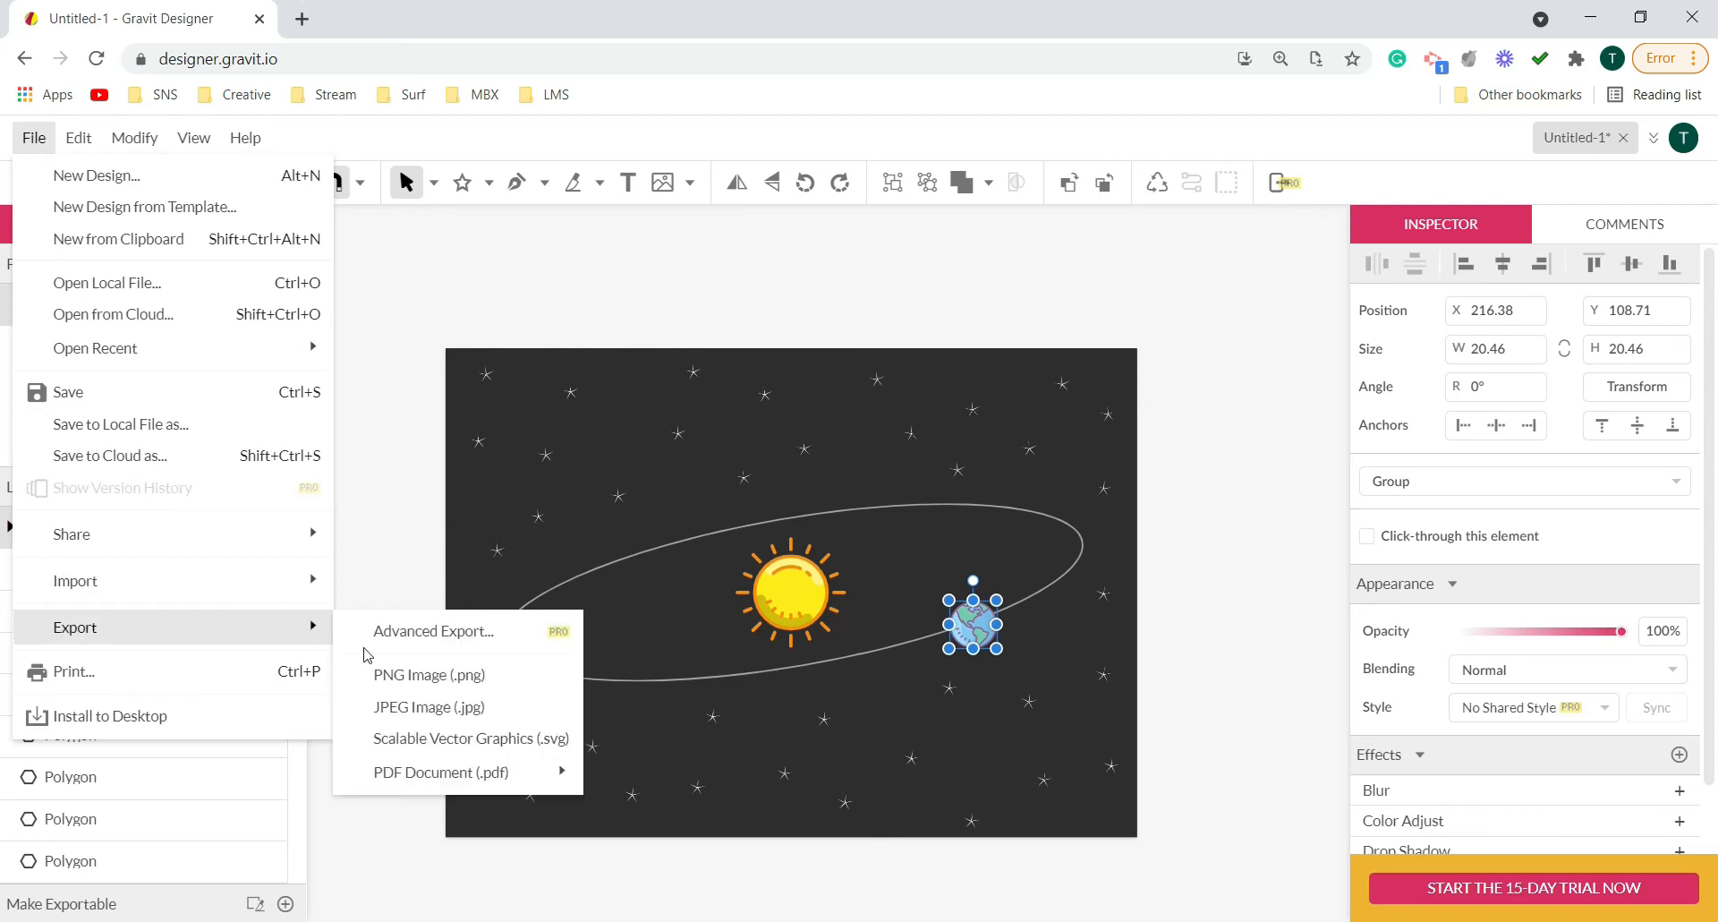
{"action": "left_click", "coordinate": [394, 663]}
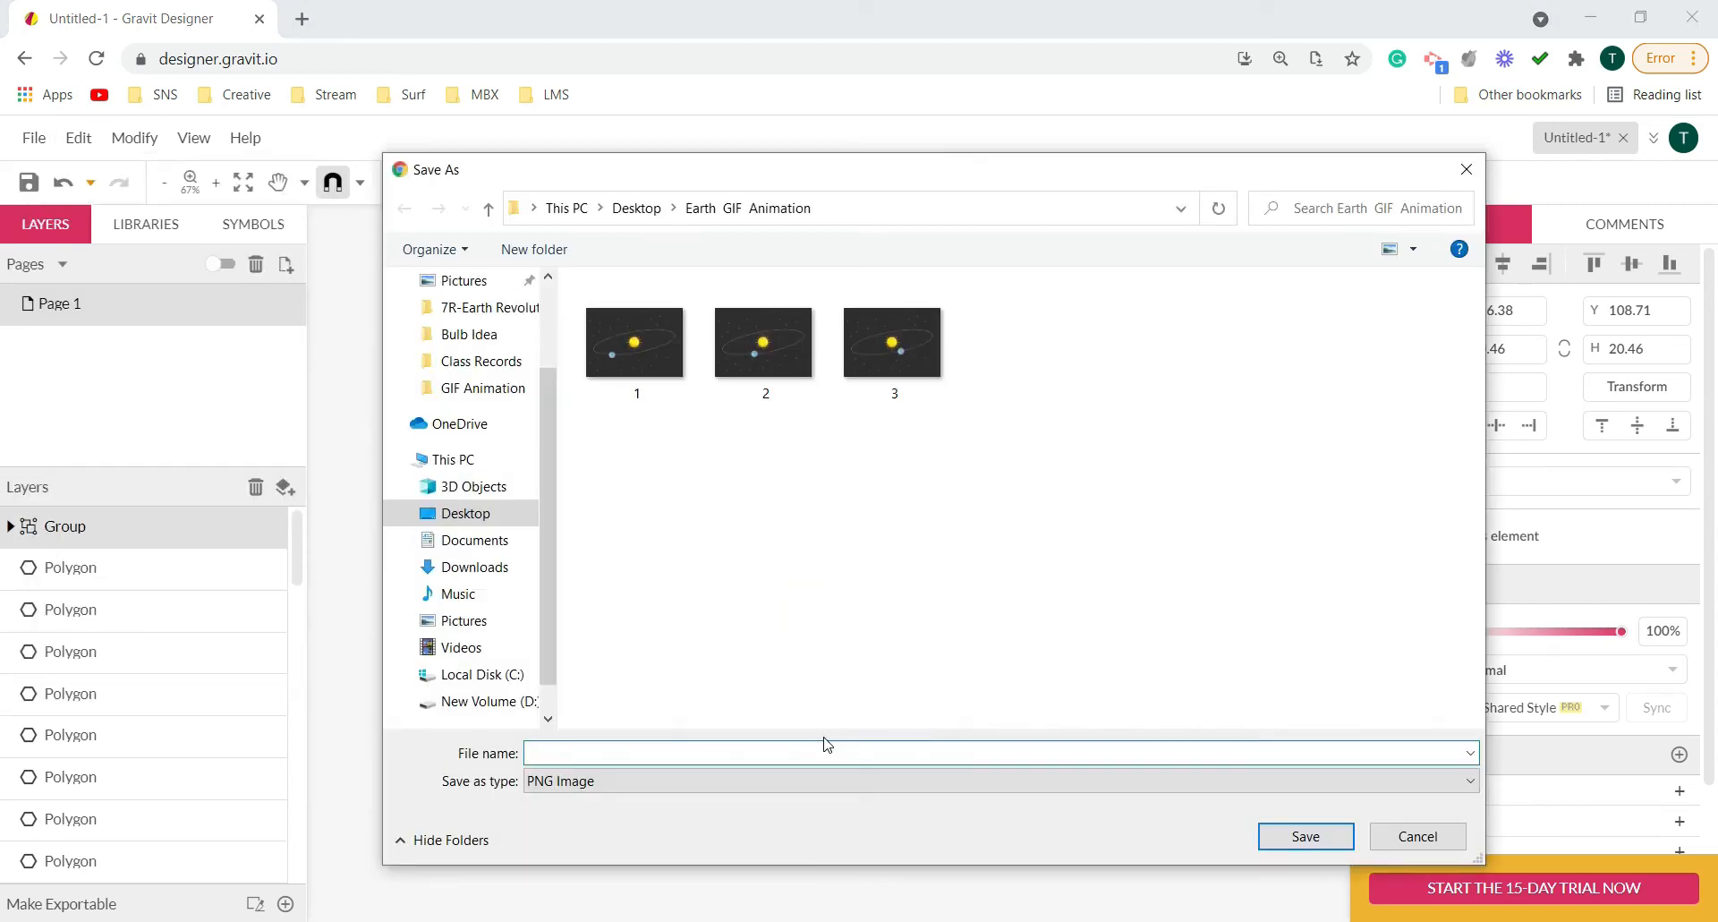
{"action": "type", "text": "4"}
{"action": "key", "text": "Return"}
- Move the Earth to the orbit's right end, about X 257, Y 81, and start a PNG export but cancel it
{"action": "left_click_drag", "start_coordinate": [981, 631], "coordinate": [1082, 568]}
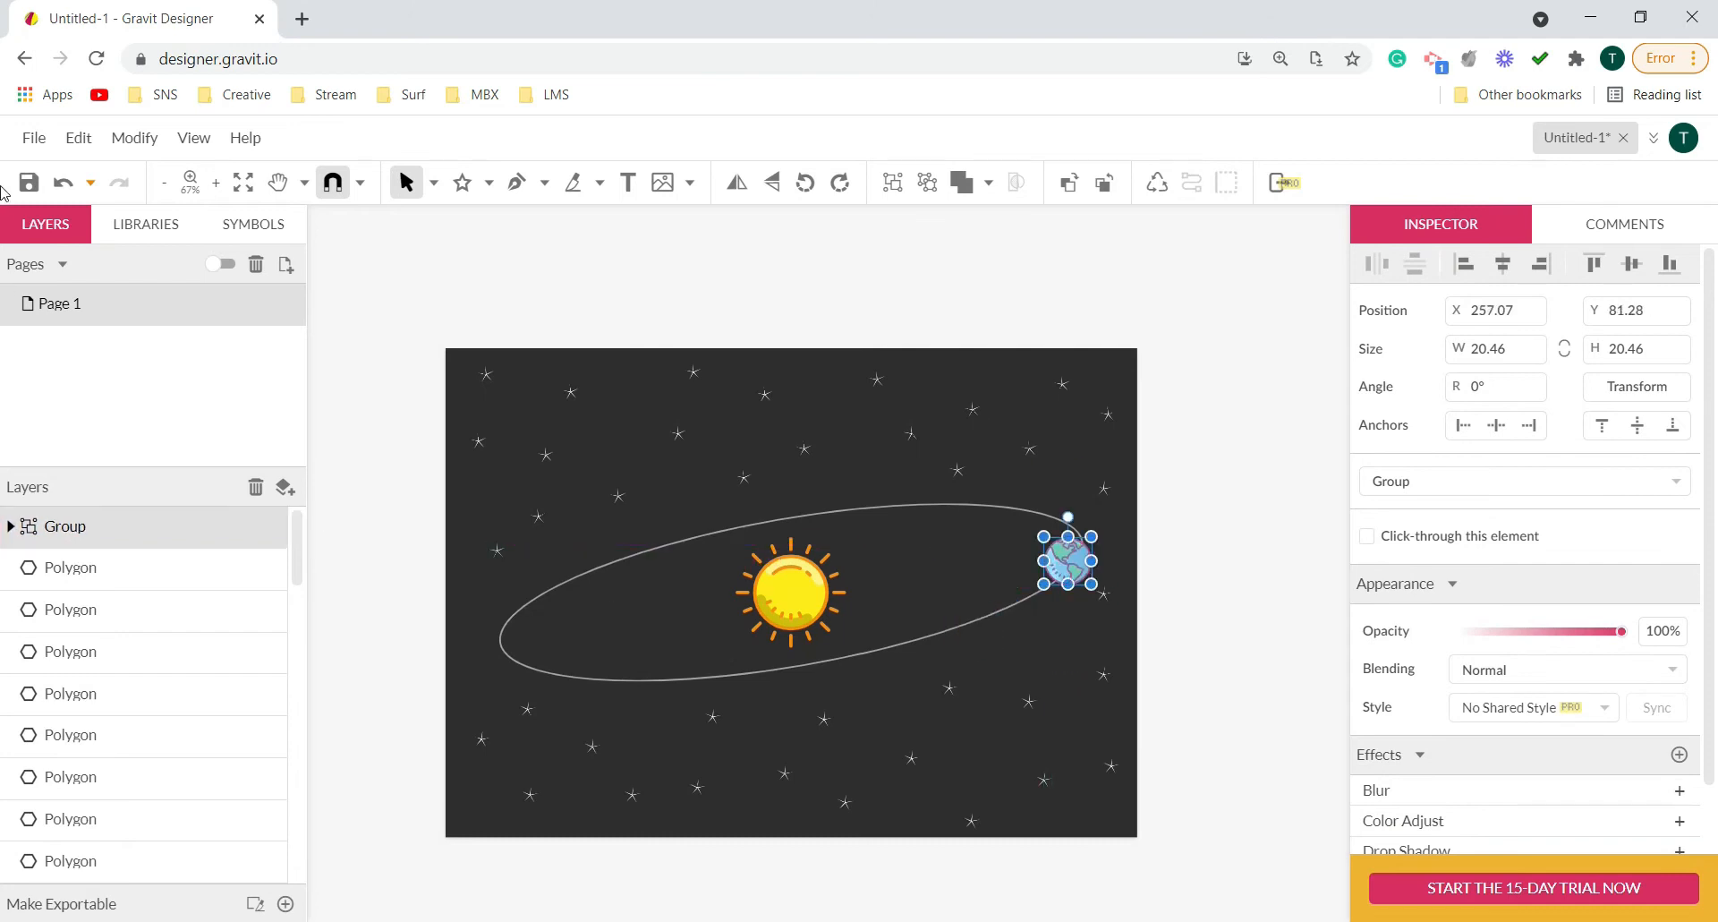
{"action": "left_click", "coordinate": [34, 137]}
{"action": "mouse_move", "coordinate": [144, 644]}
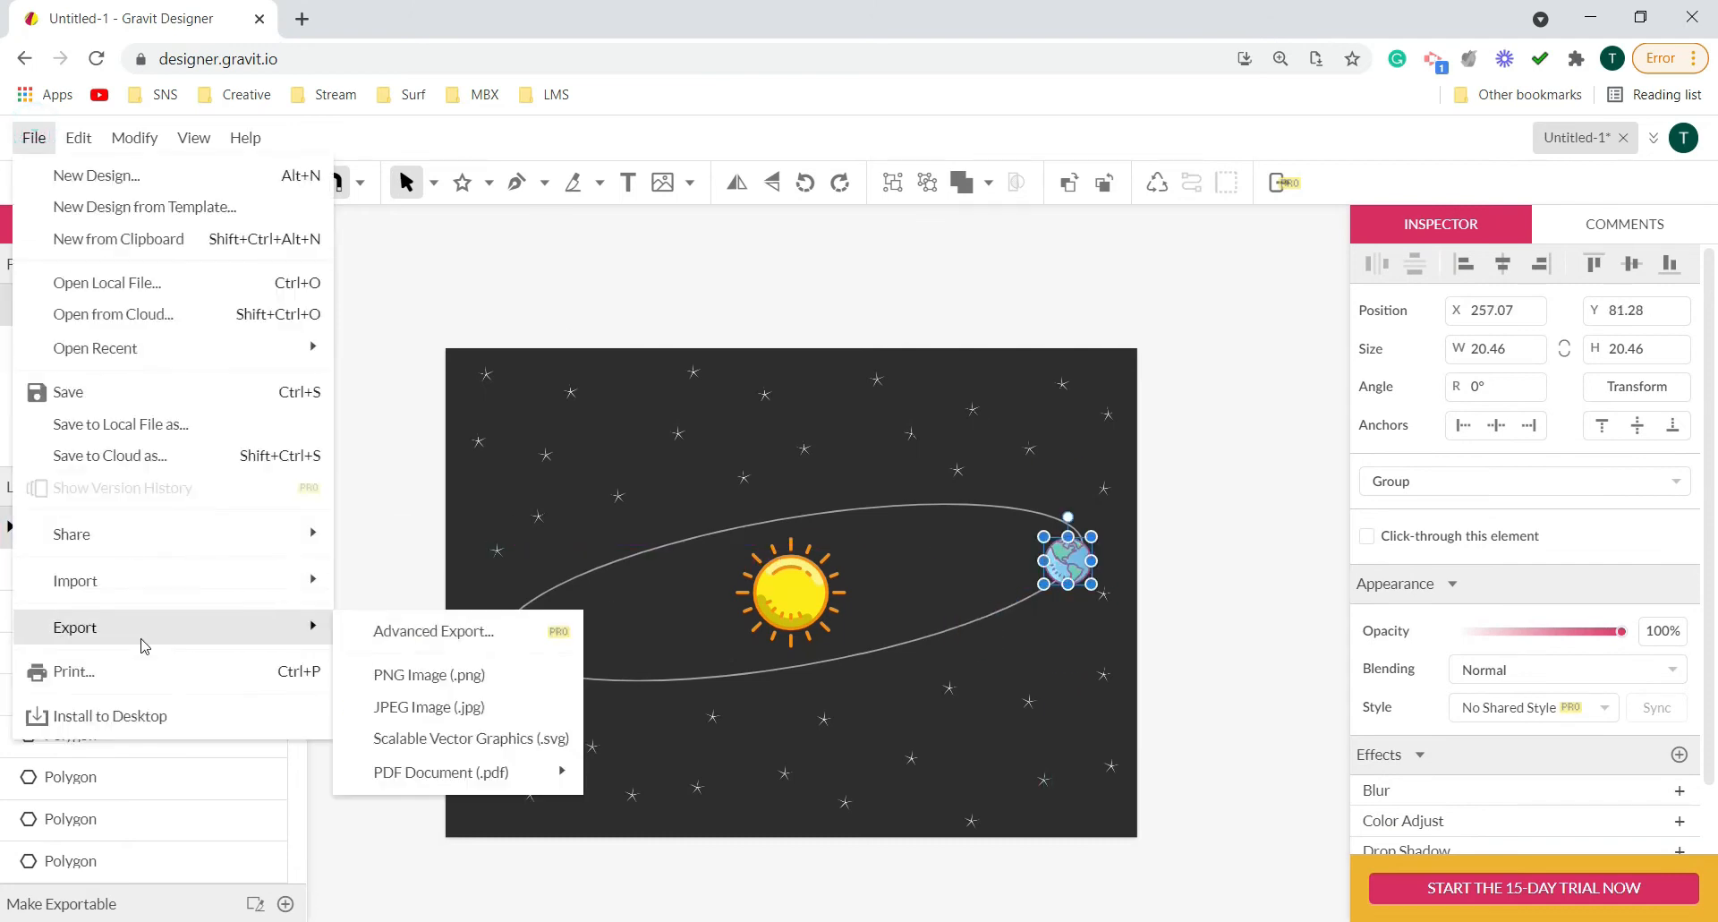
{"action": "left_click", "coordinate": [399, 674]}
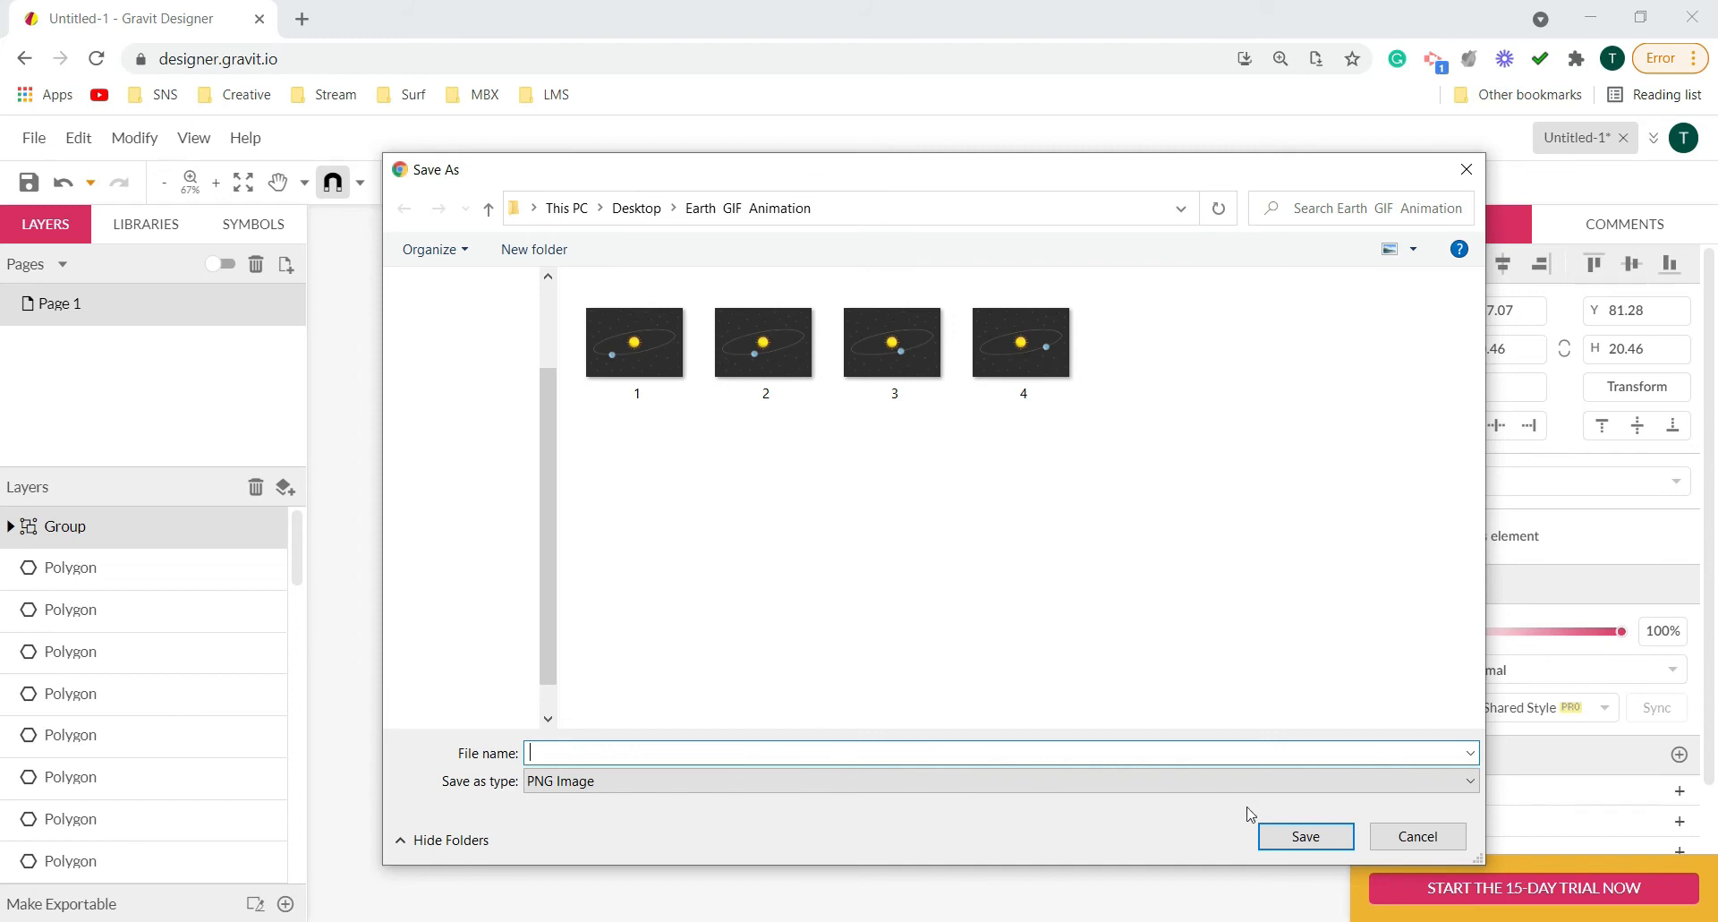
{"action": "left_click", "coordinate": [1414, 836]}
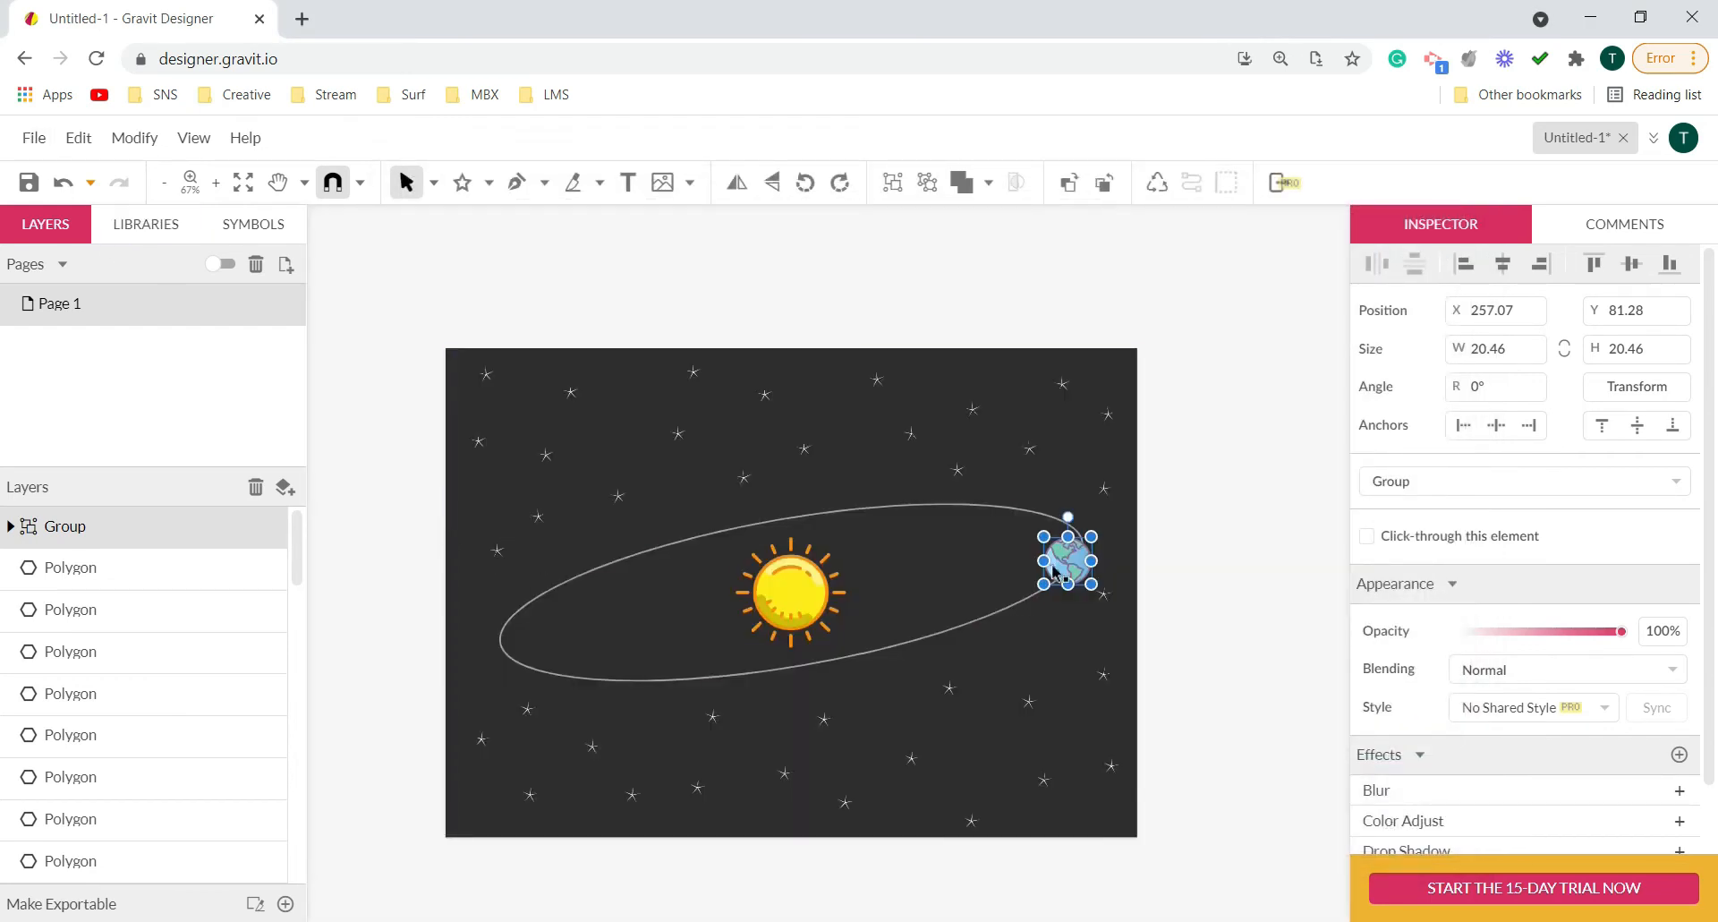
- Move the Earth onto the orbit's upper arc, about X 223, Y 59, and export the page as a PNG named 6
{"action": "left_click_drag", "start_coordinate": [1052, 564], "coordinate": [988, 509]}
{"action": "left_click", "coordinate": [35, 137]}
{"action": "mouse_move", "coordinate": [184, 642]}
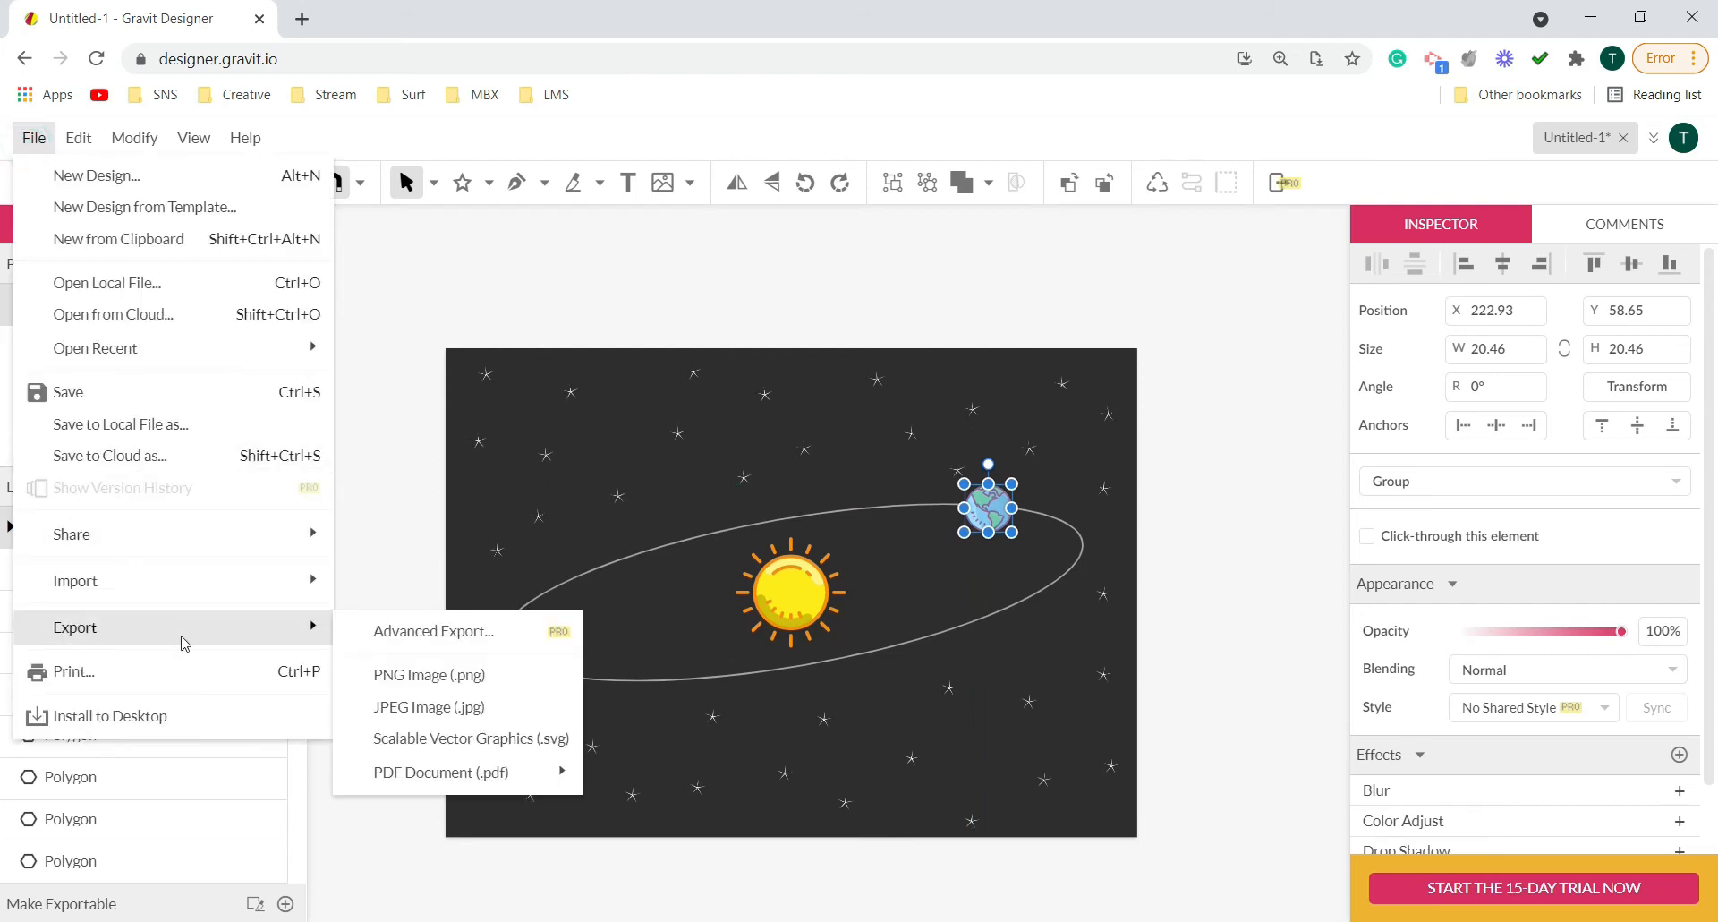
{"action": "left_click", "coordinate": [430, 674]}
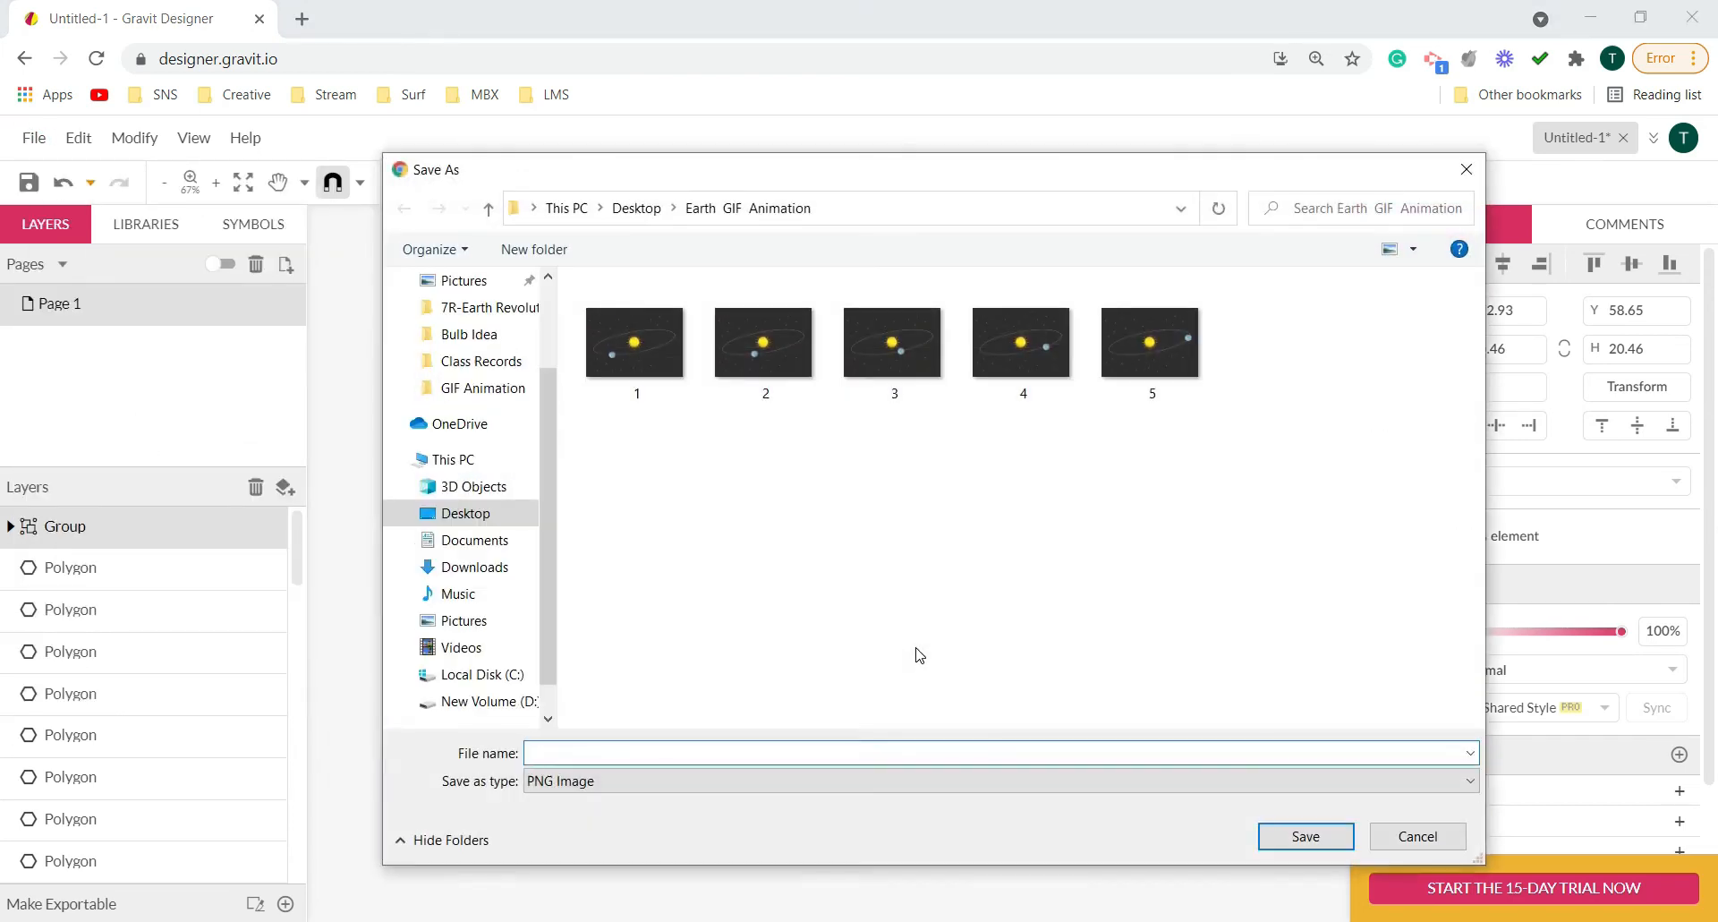
{"action": "type", "text": "6"}
{"action": "key", "text": "Return"}
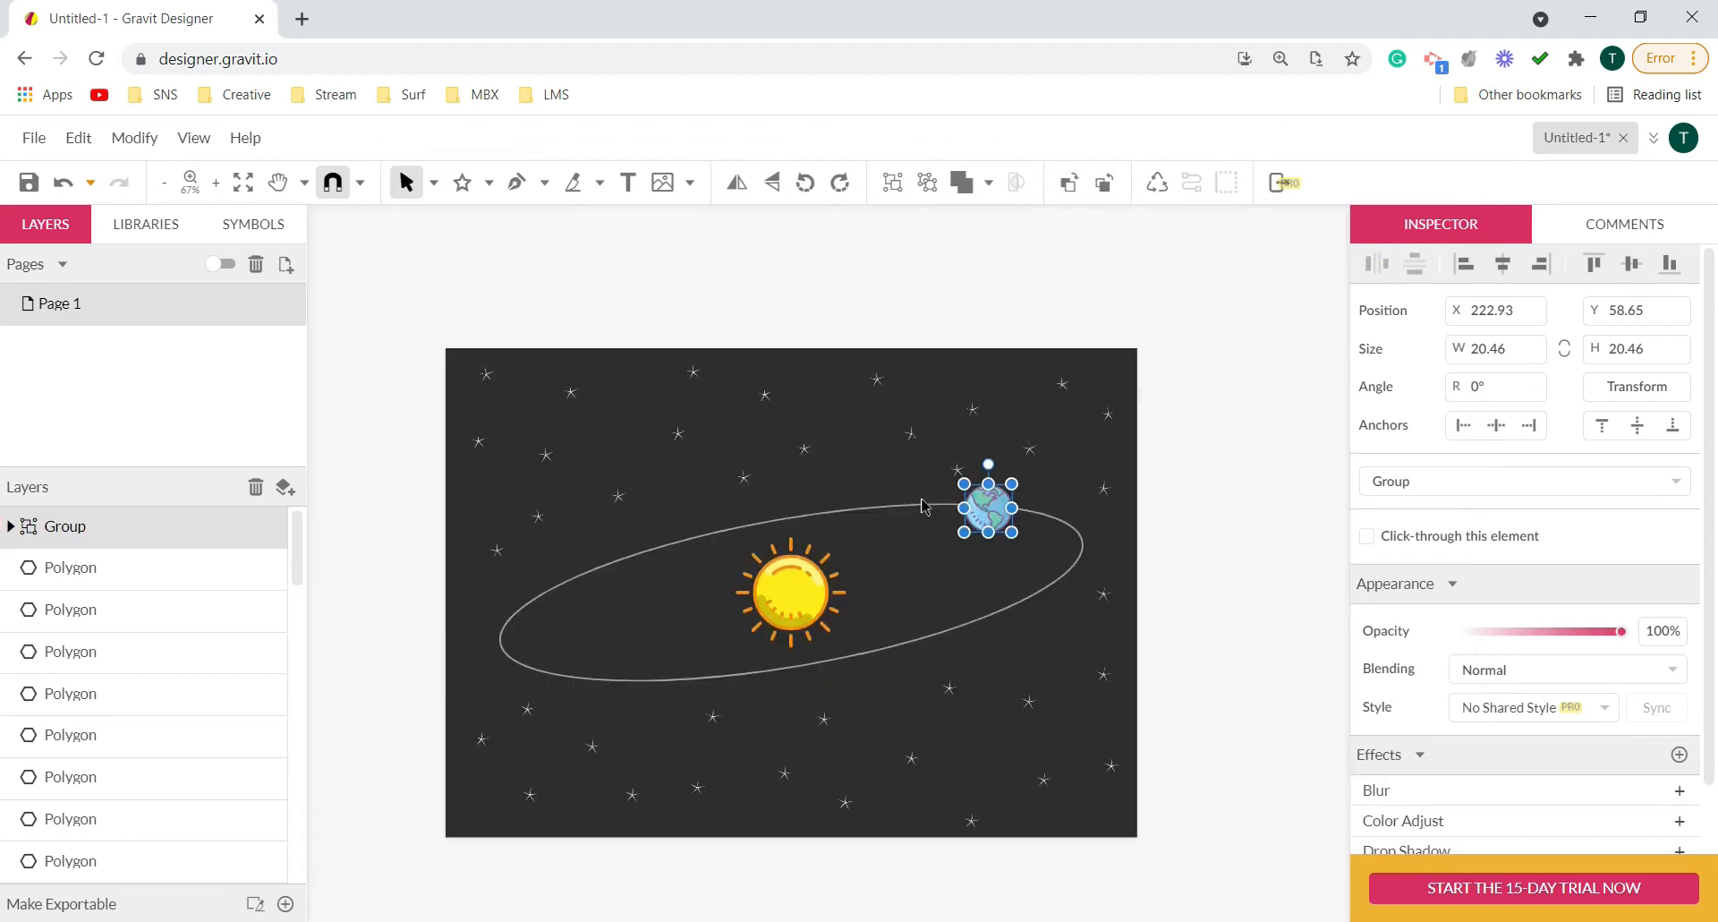
- Move the Earth along the orbit to about X 161, Y 59 and export the page as a PNG named 7
{"action": "left_click_drag", "start_coordinate": [976, 516], "coordinate": [830, 513]}
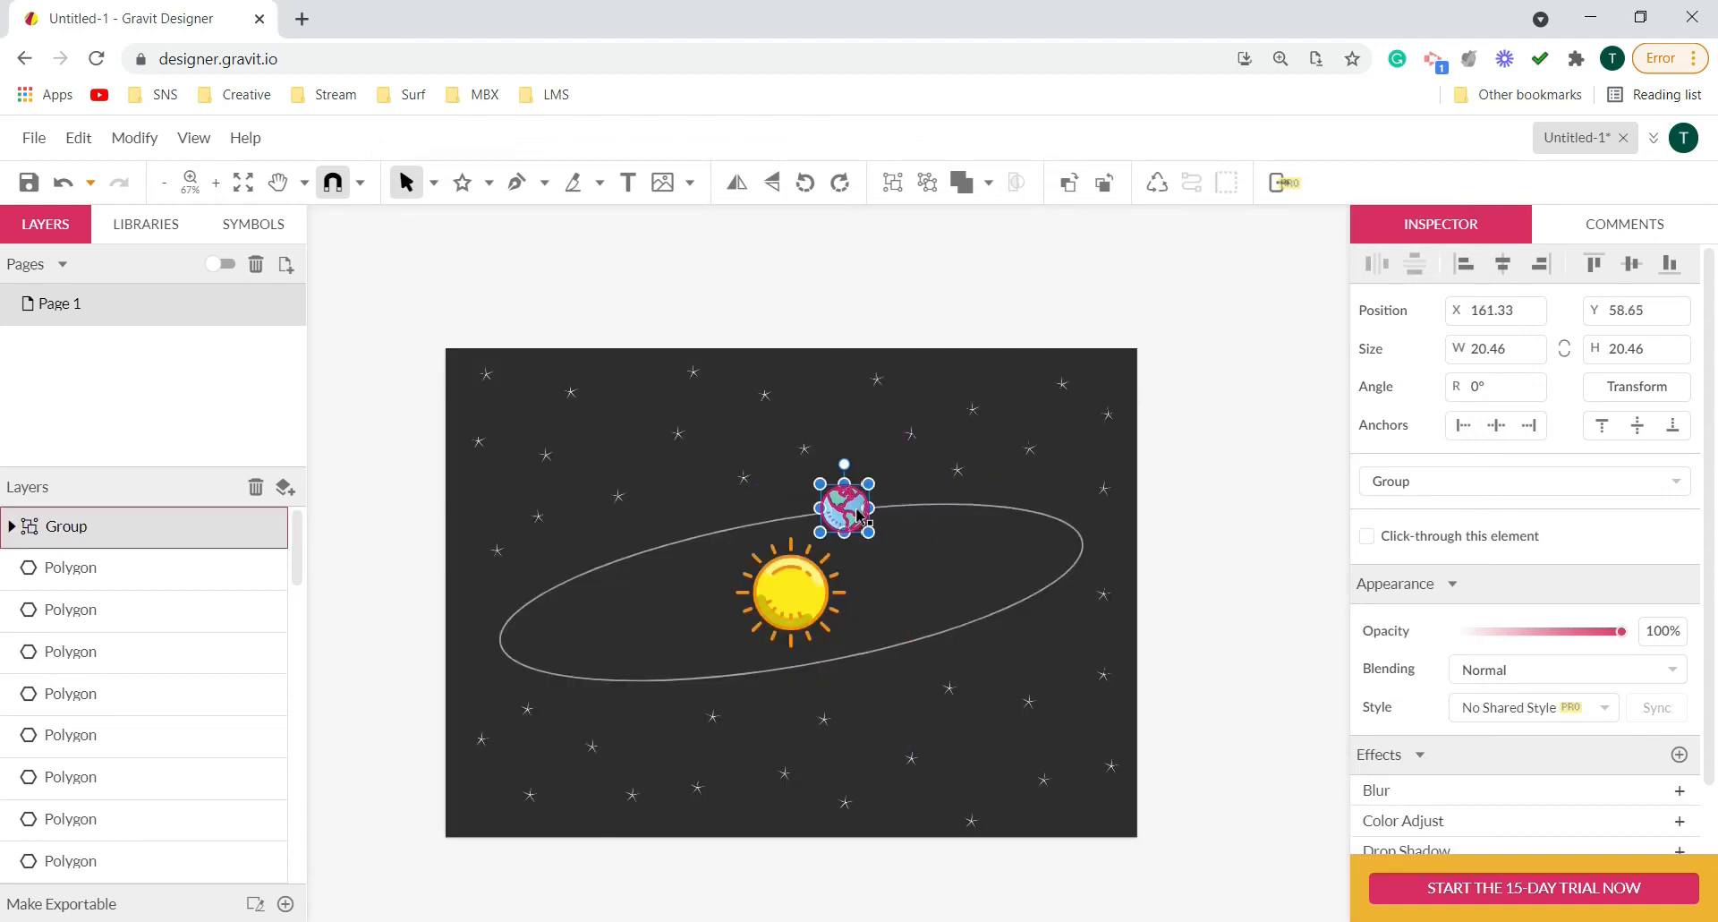
{"action": "left_click", "coordinate": [33, 138]}
{"action": "mouse_move", "coordinate": [224, 624]}
{"action": "left_click", "coordinate": [423, 667]}
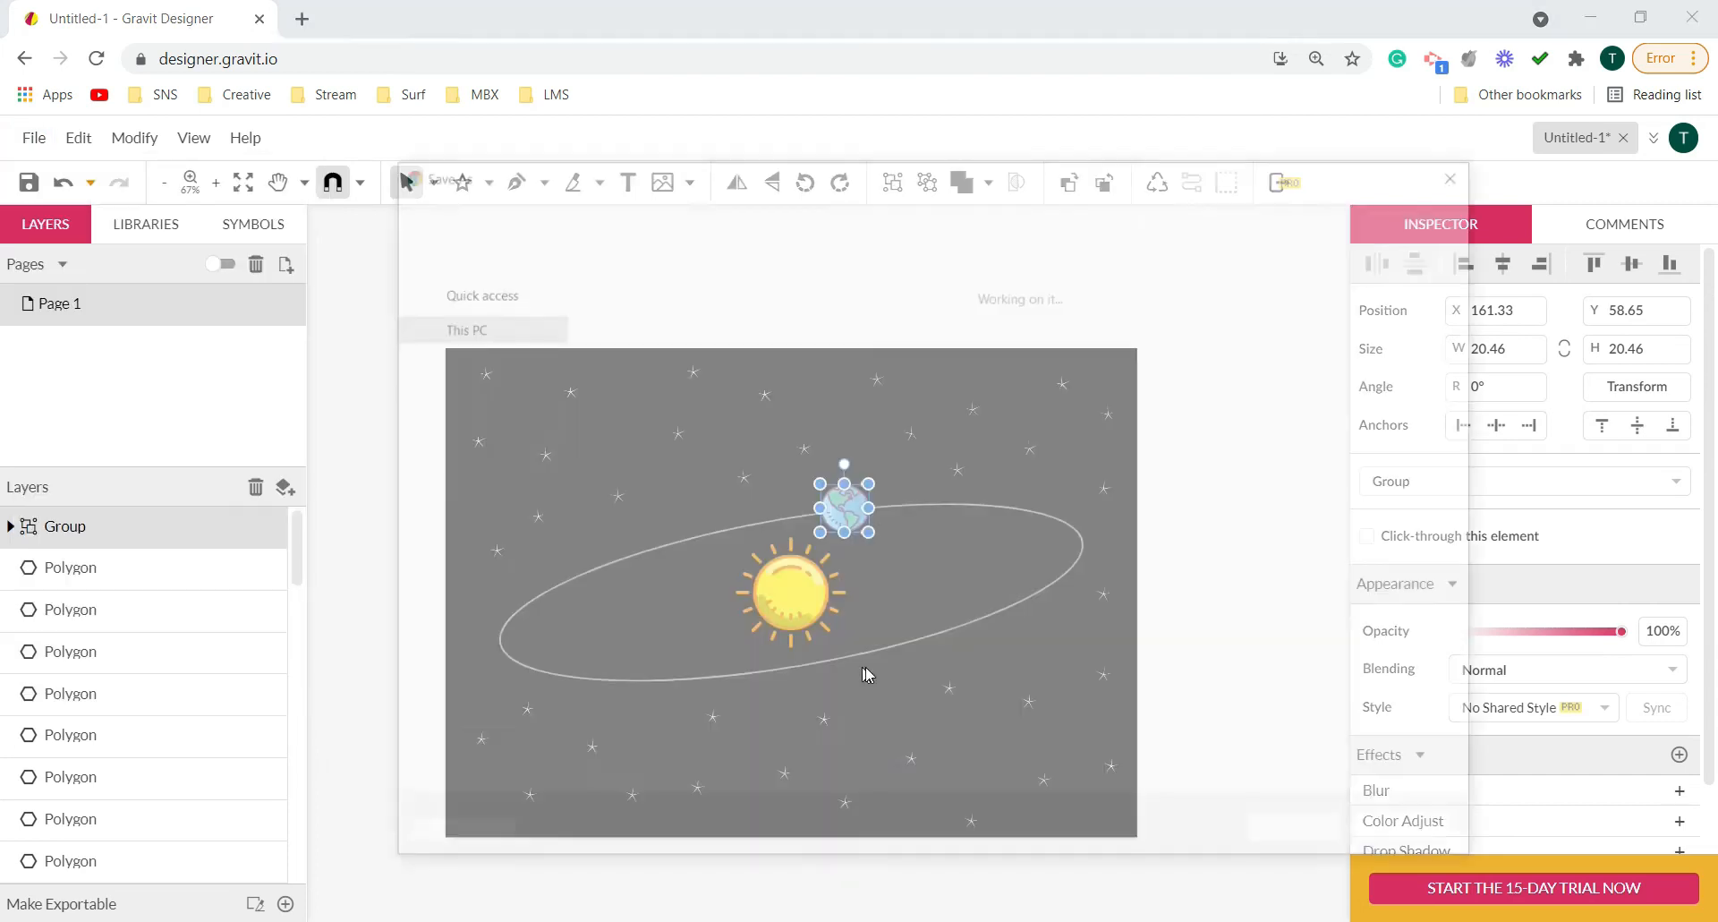
{"action": "key", "text": "Return"}
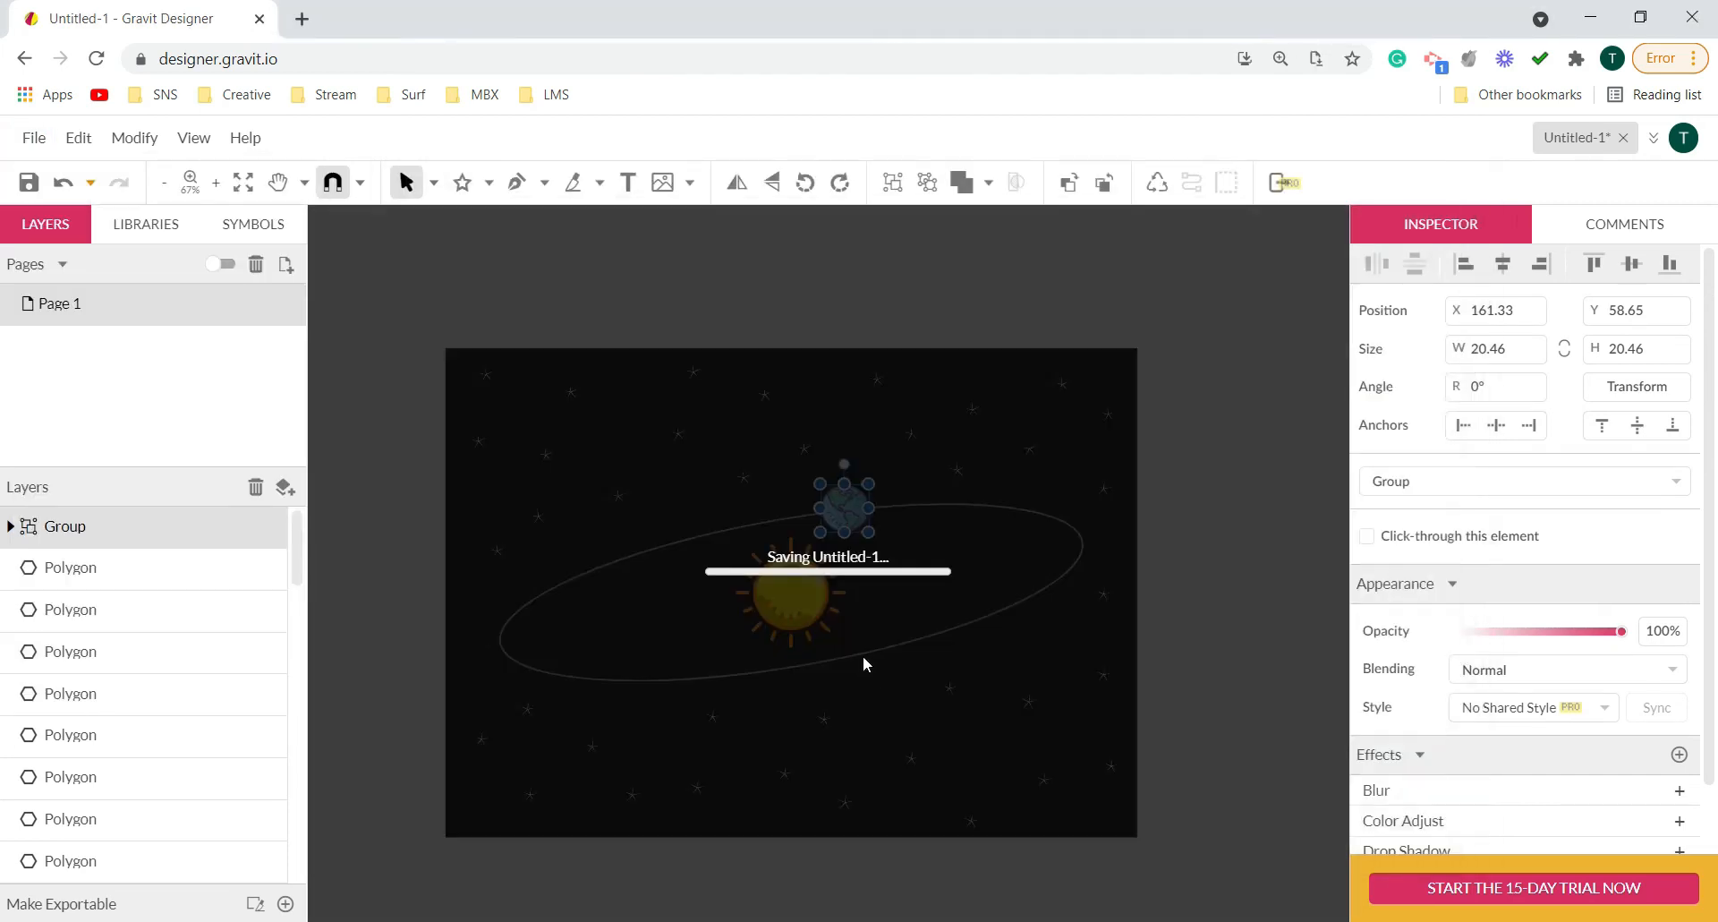
- Move the Earth along the orbit to about X 93, Y 72 and export the page as a PNG named 8
{"action": "left_click_drag", "start_coordinate": [837, 509], "coordinate": [678, 541]}
{"action": "left_click", "coordinate": [34, 137]}
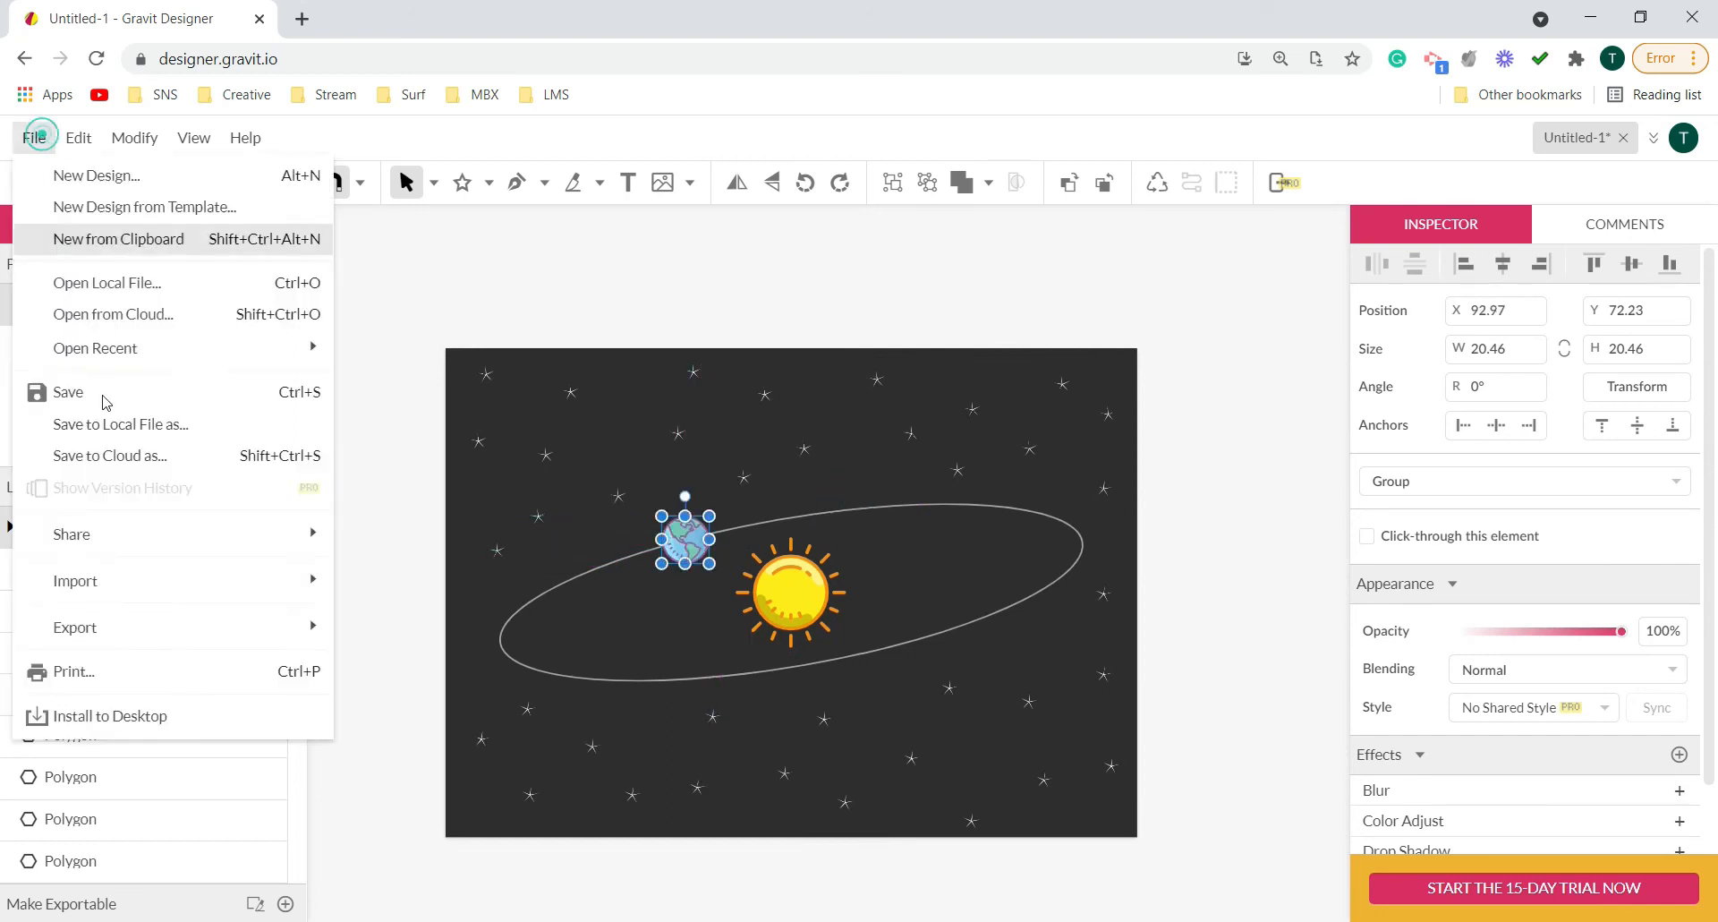
{"action": "mouse_move", "coordinate": [266, 635]}
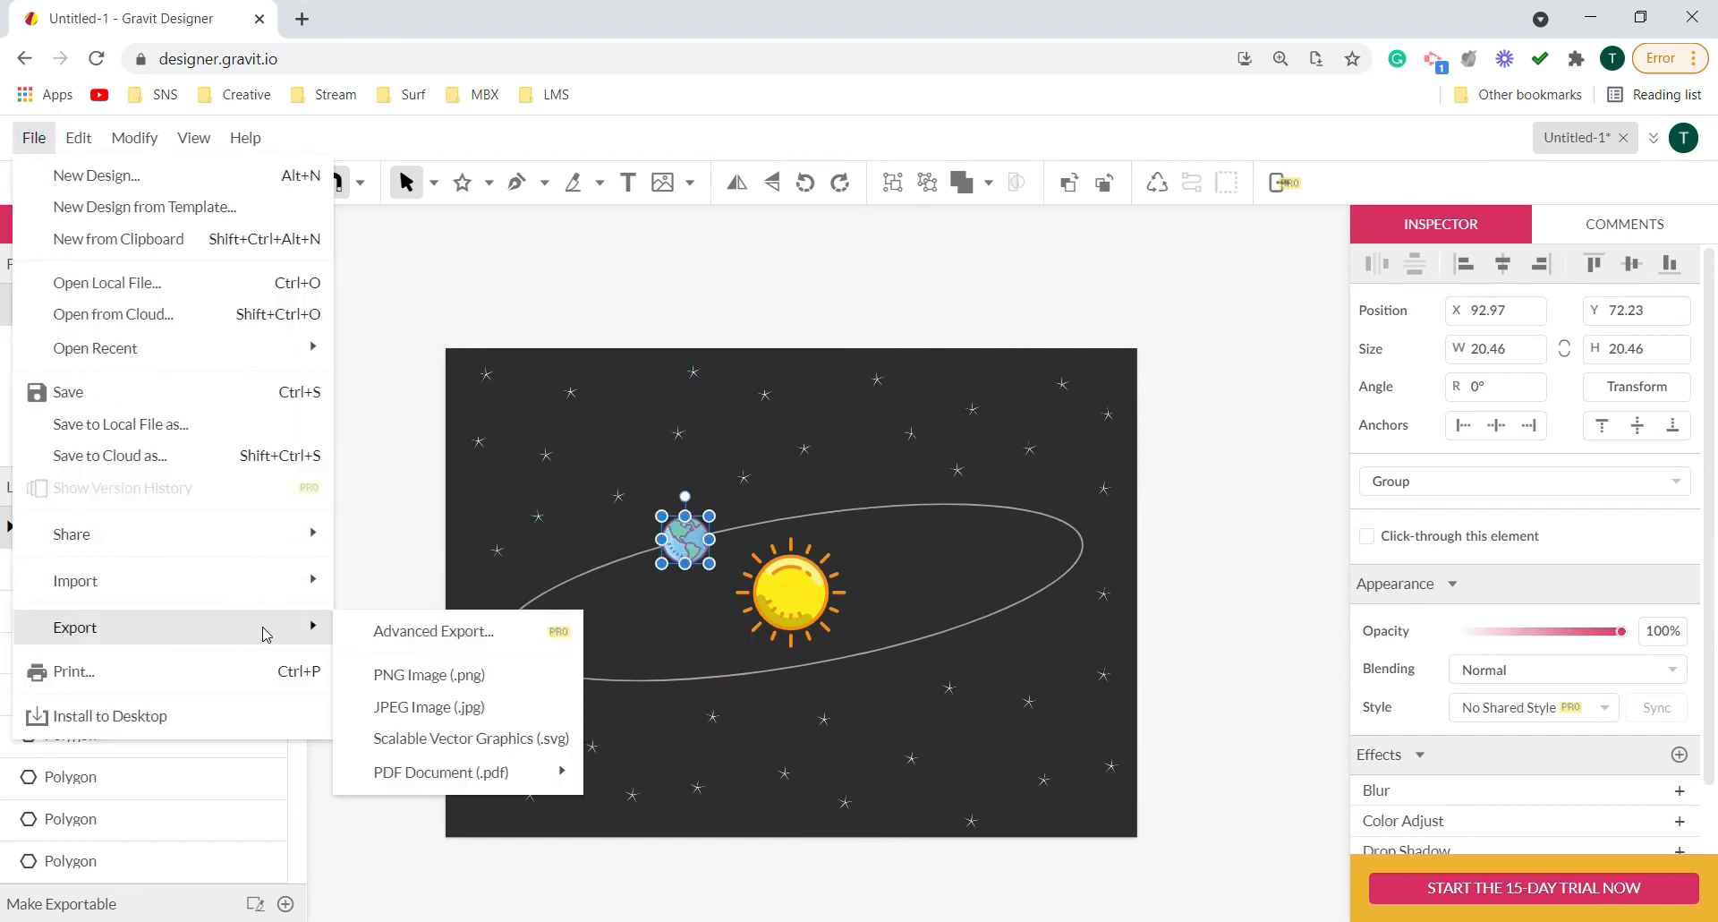
{"action": "left_click", "coordinate": [439, 675]}
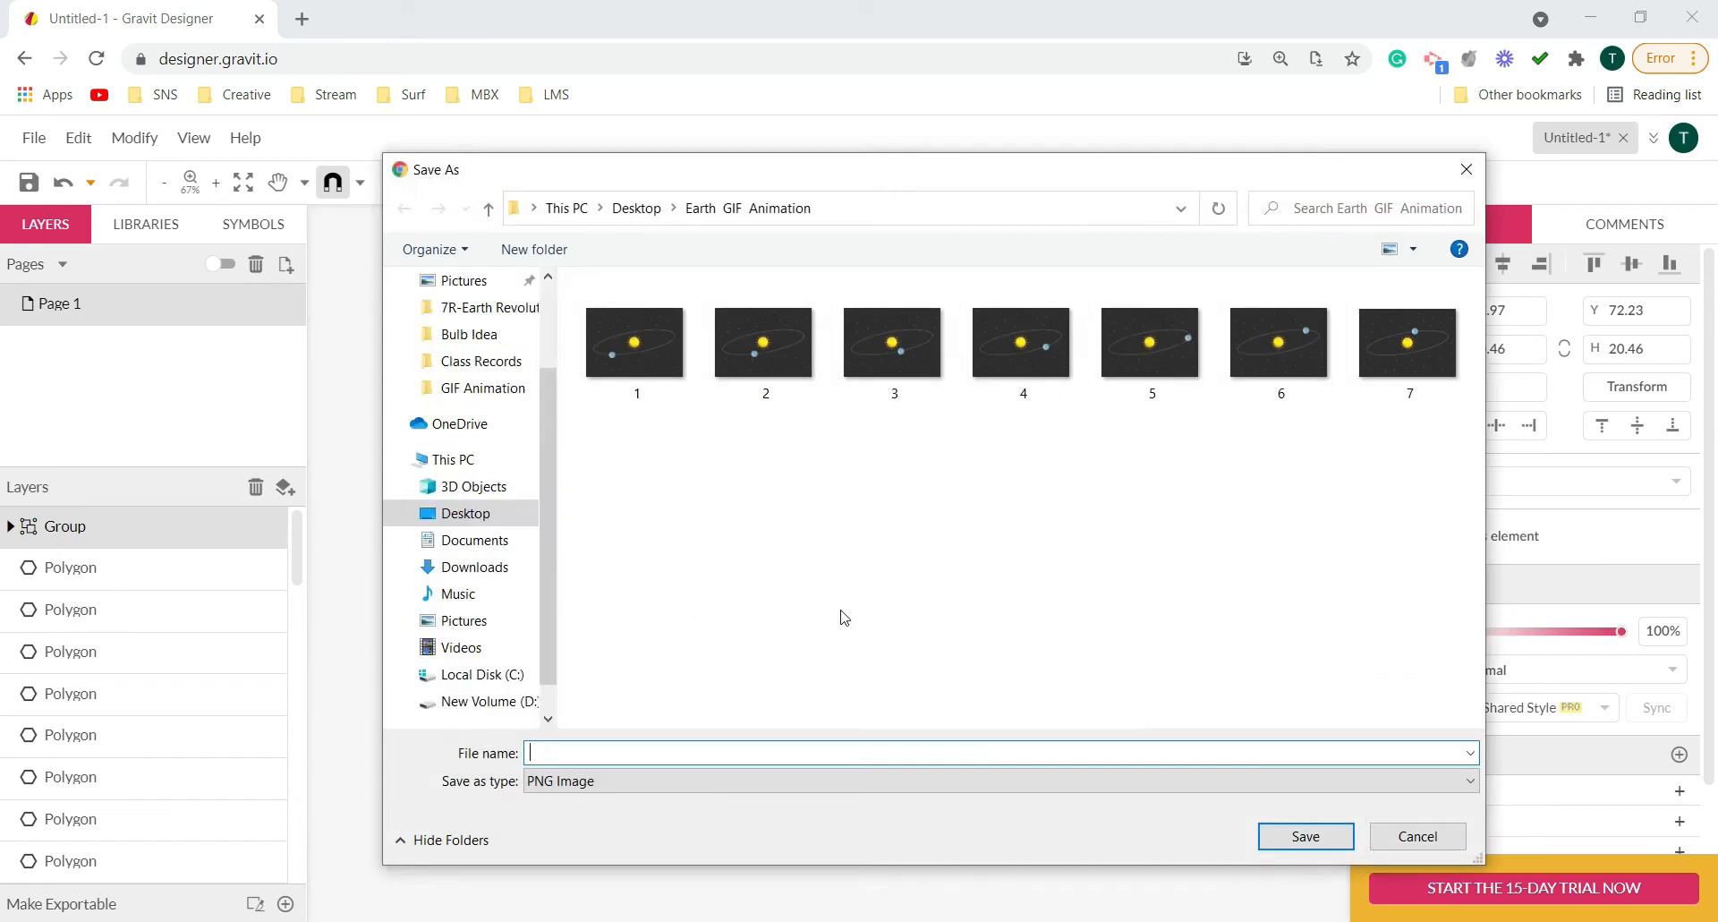
{"action": "key", "text": "Return"}
- Move the Earth to the orbit's left end, about X 32, Y 98, and export the page as a PNG named 9
{"action": "left_click_drag", "start_coordinate": [684, 540], "coordinate": [532, 608]}
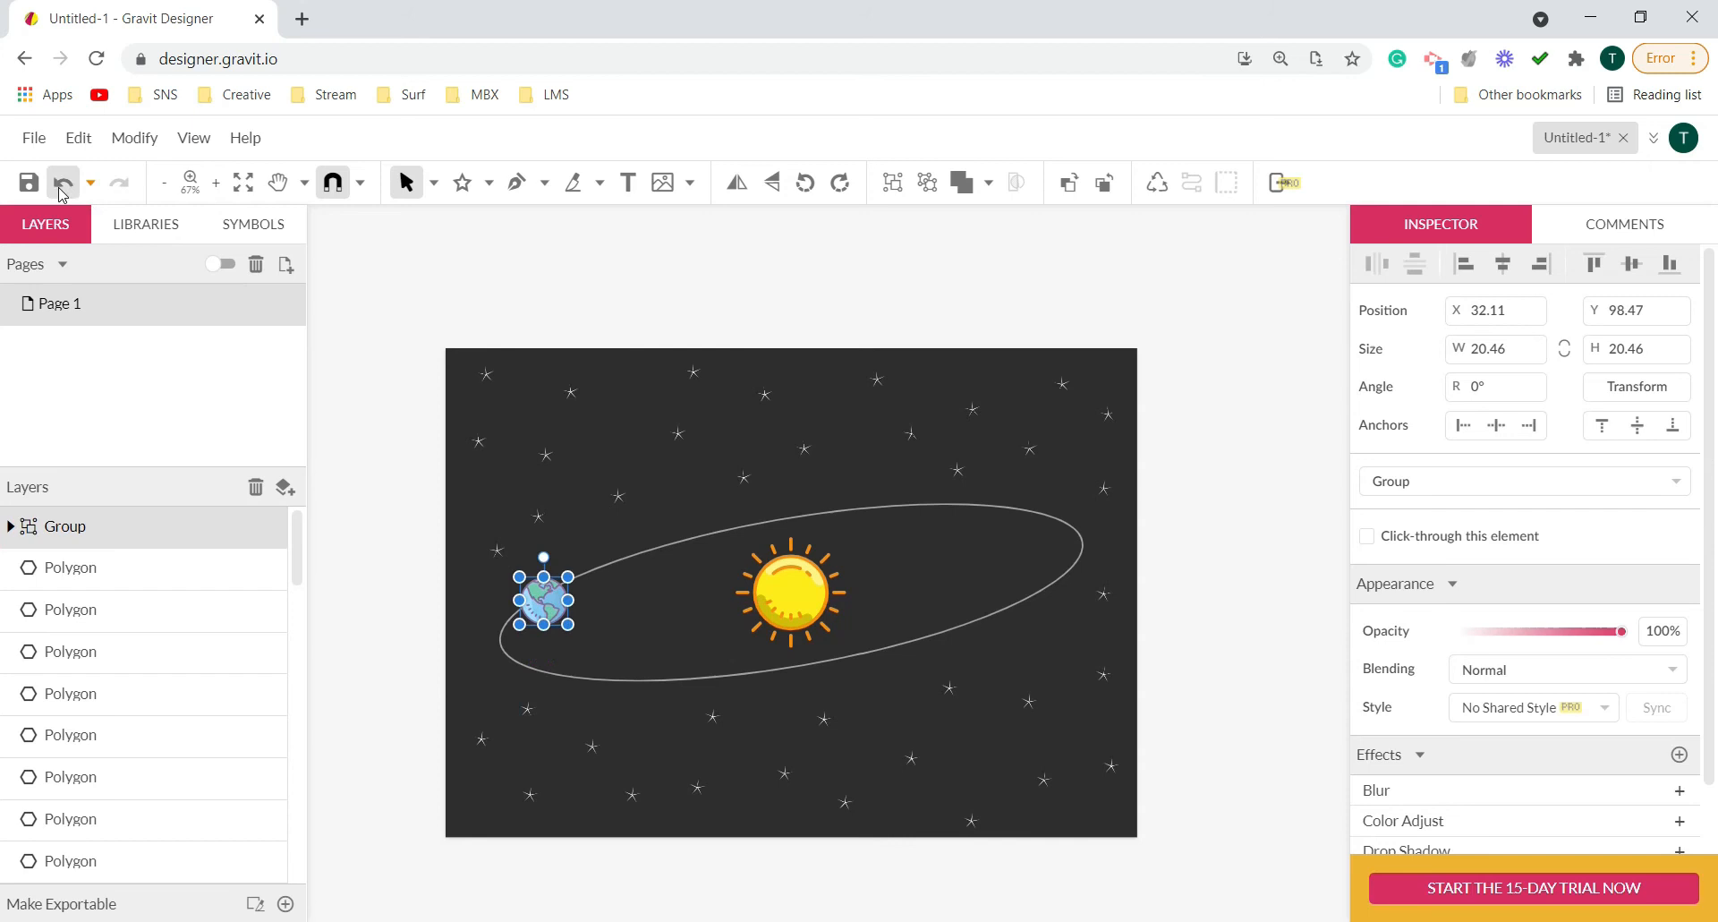
{"action": "left_click", "coordinate": [34, 137]}
{"action": "mouse_move", "coordinate": [121, 631]}
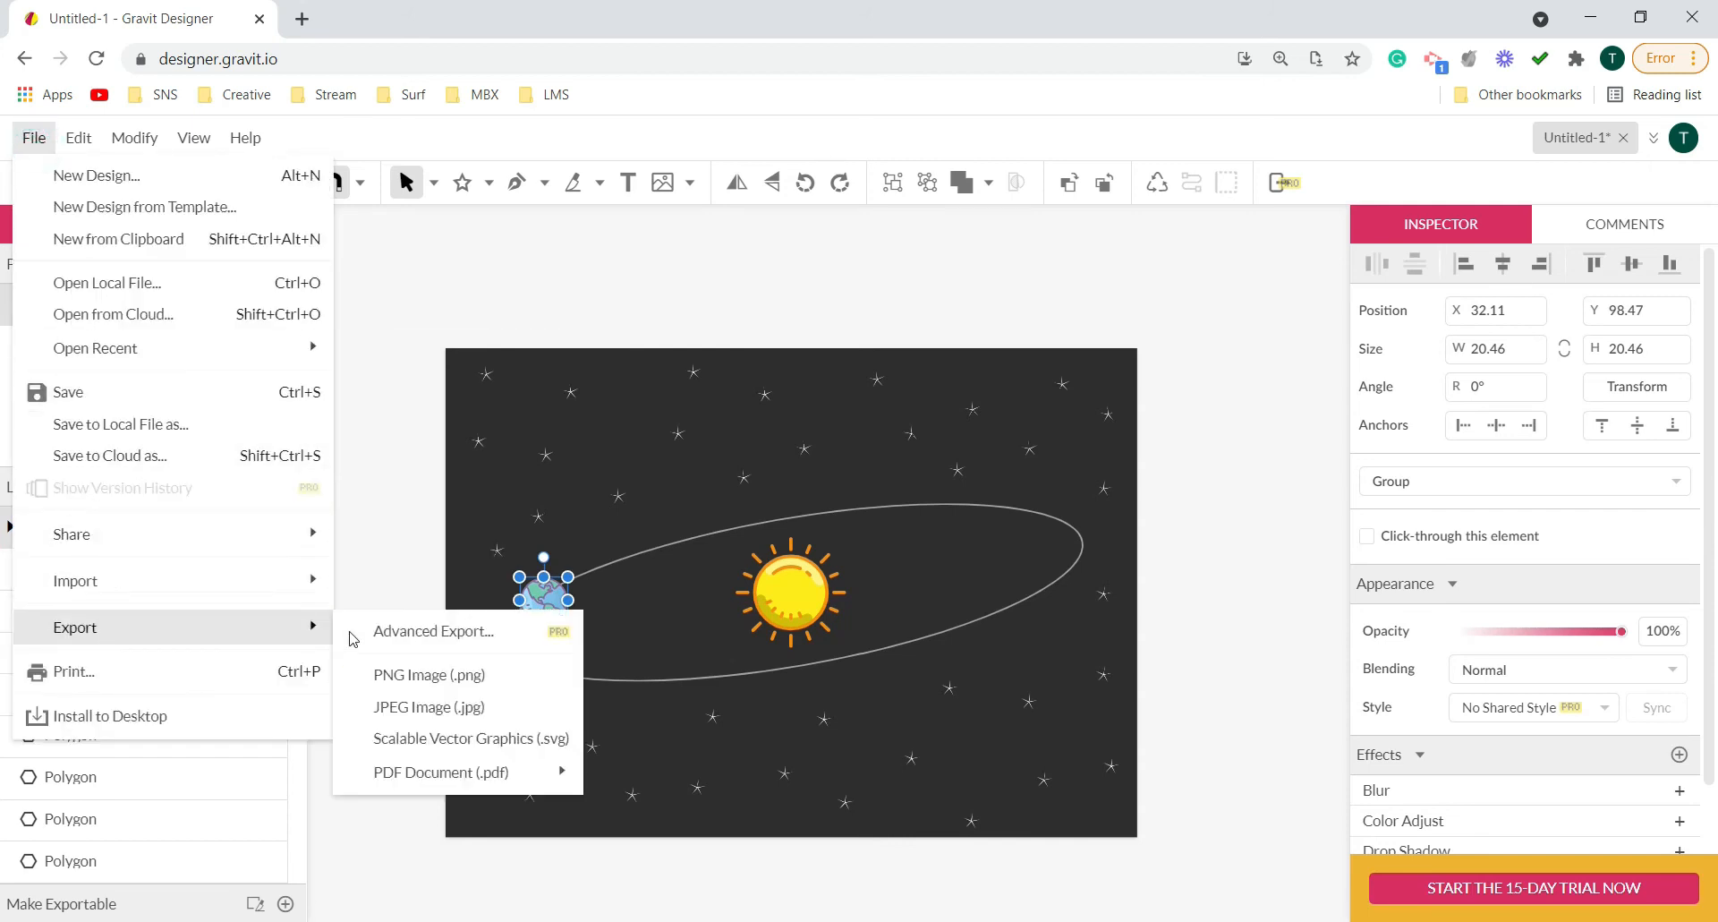
{"action": "left_click", "coordinate": [452, 682]}
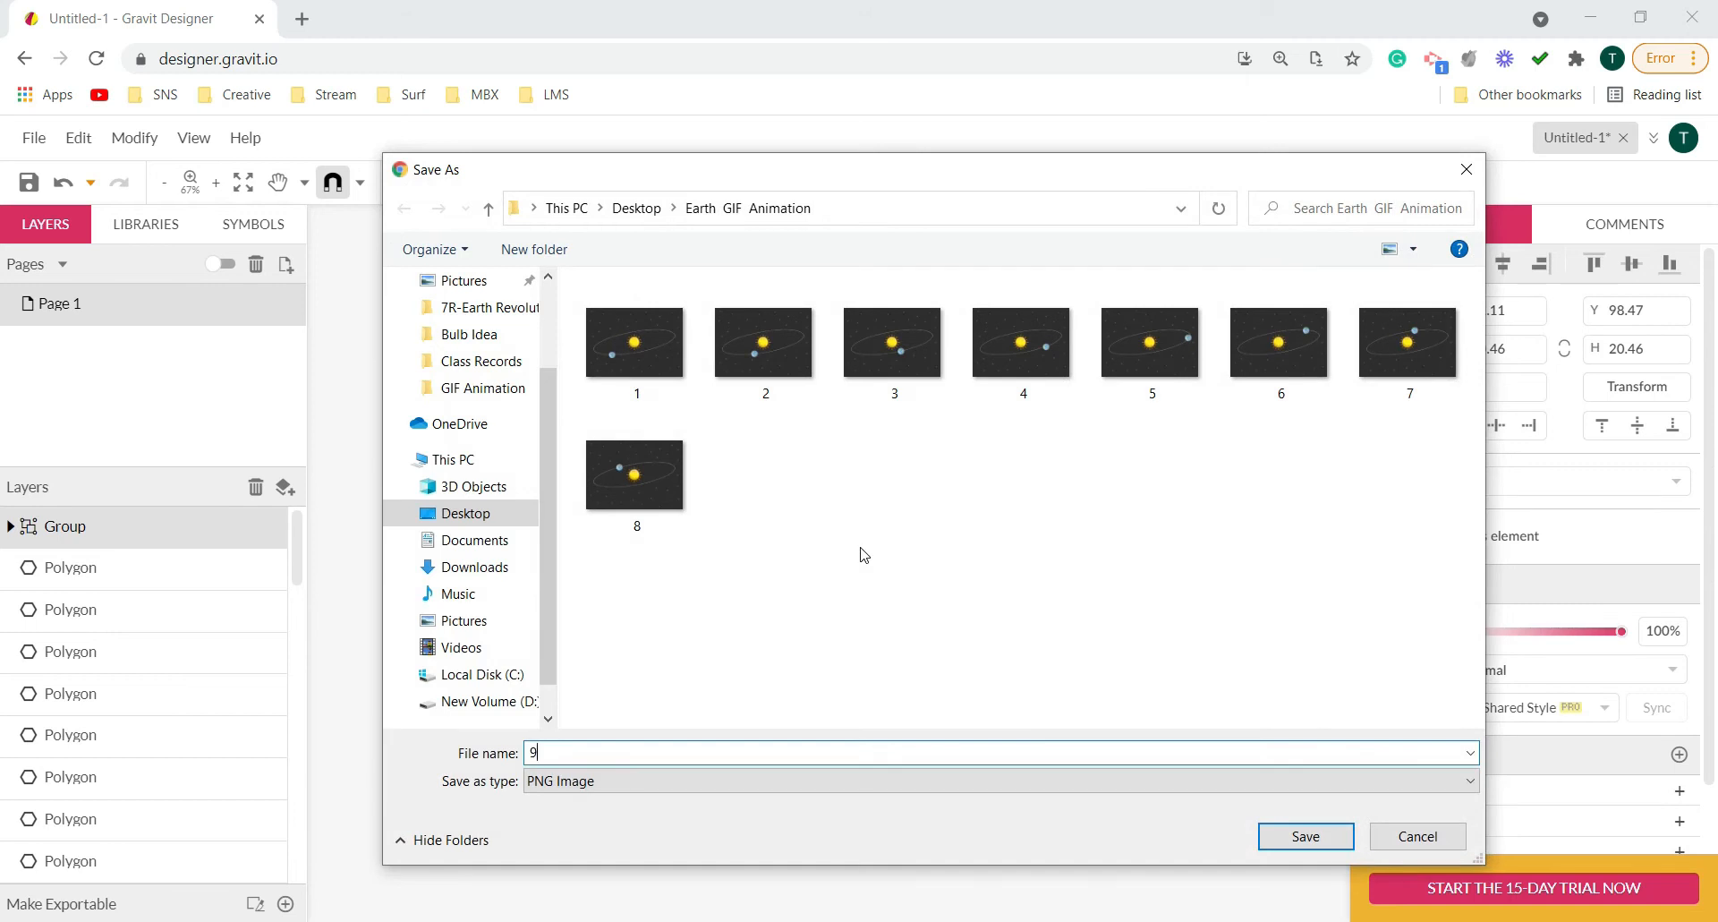
{"action": "key", "text": "Return"}
- Move the Earth to the orbit's lower arc, about X 67, Y 133, export the page as a PNG named 10, and deselect it
{"action": "left_click_drag", "start_coordinate": [558, 610], "coordinate": [630, 689]}
{"action": "left_click", "coordinate": [35, 138]}
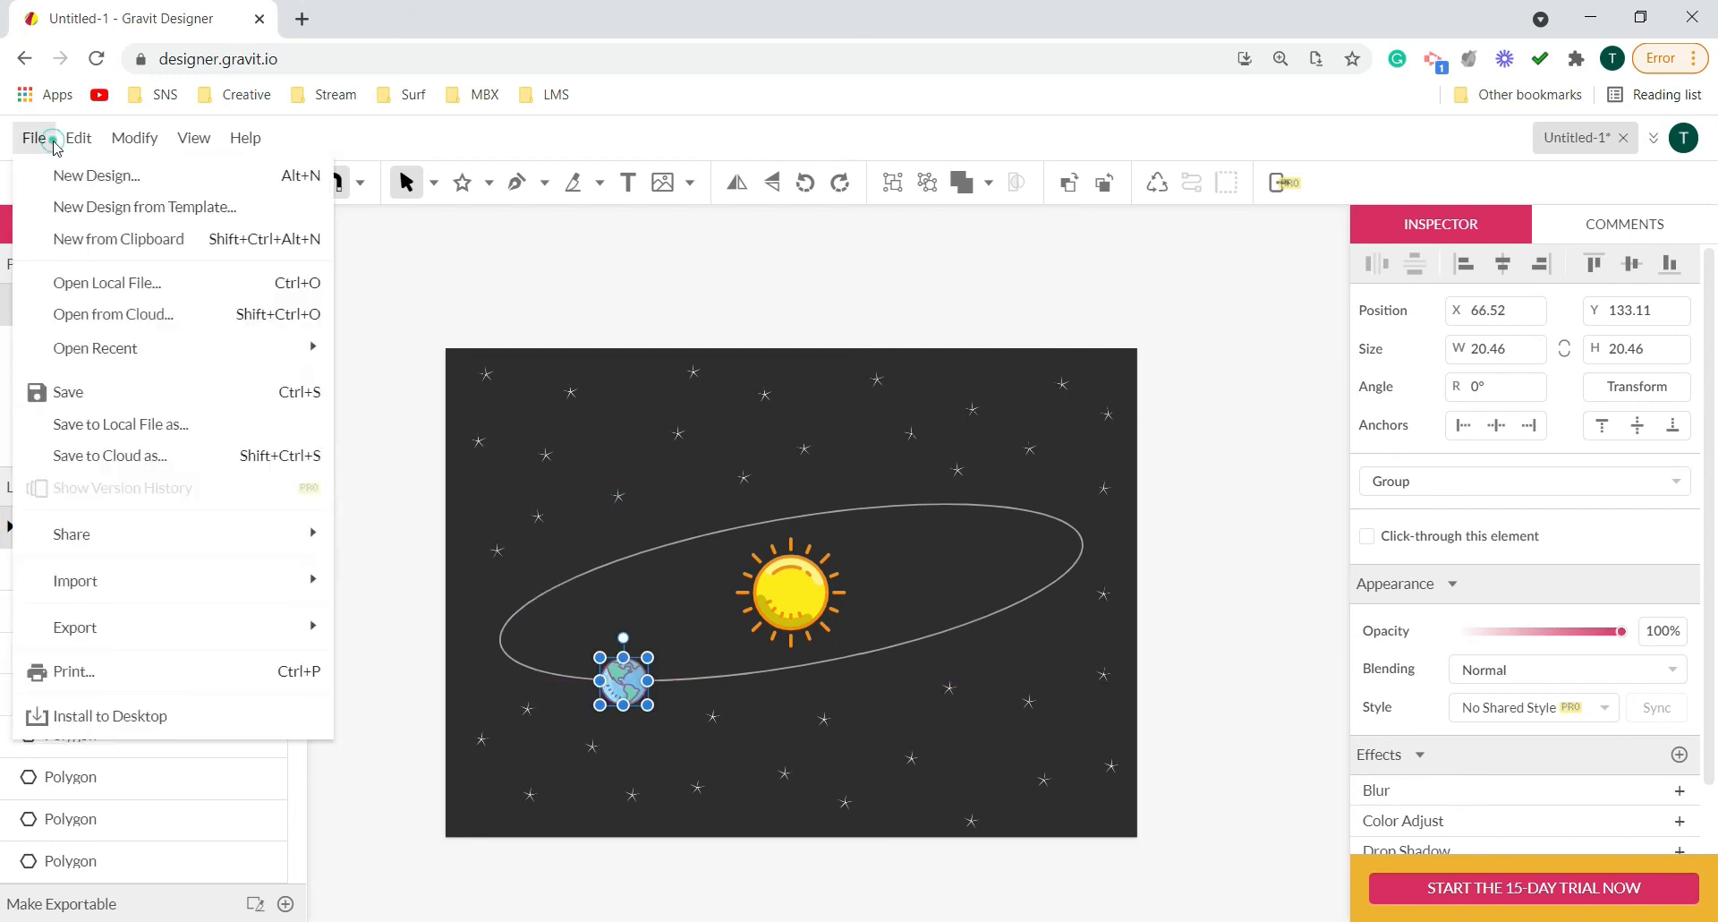
{"action": "mouse_move", "coordinate": [153, 626]}
{"action": "left_click", "coordinate": [450, 676]}
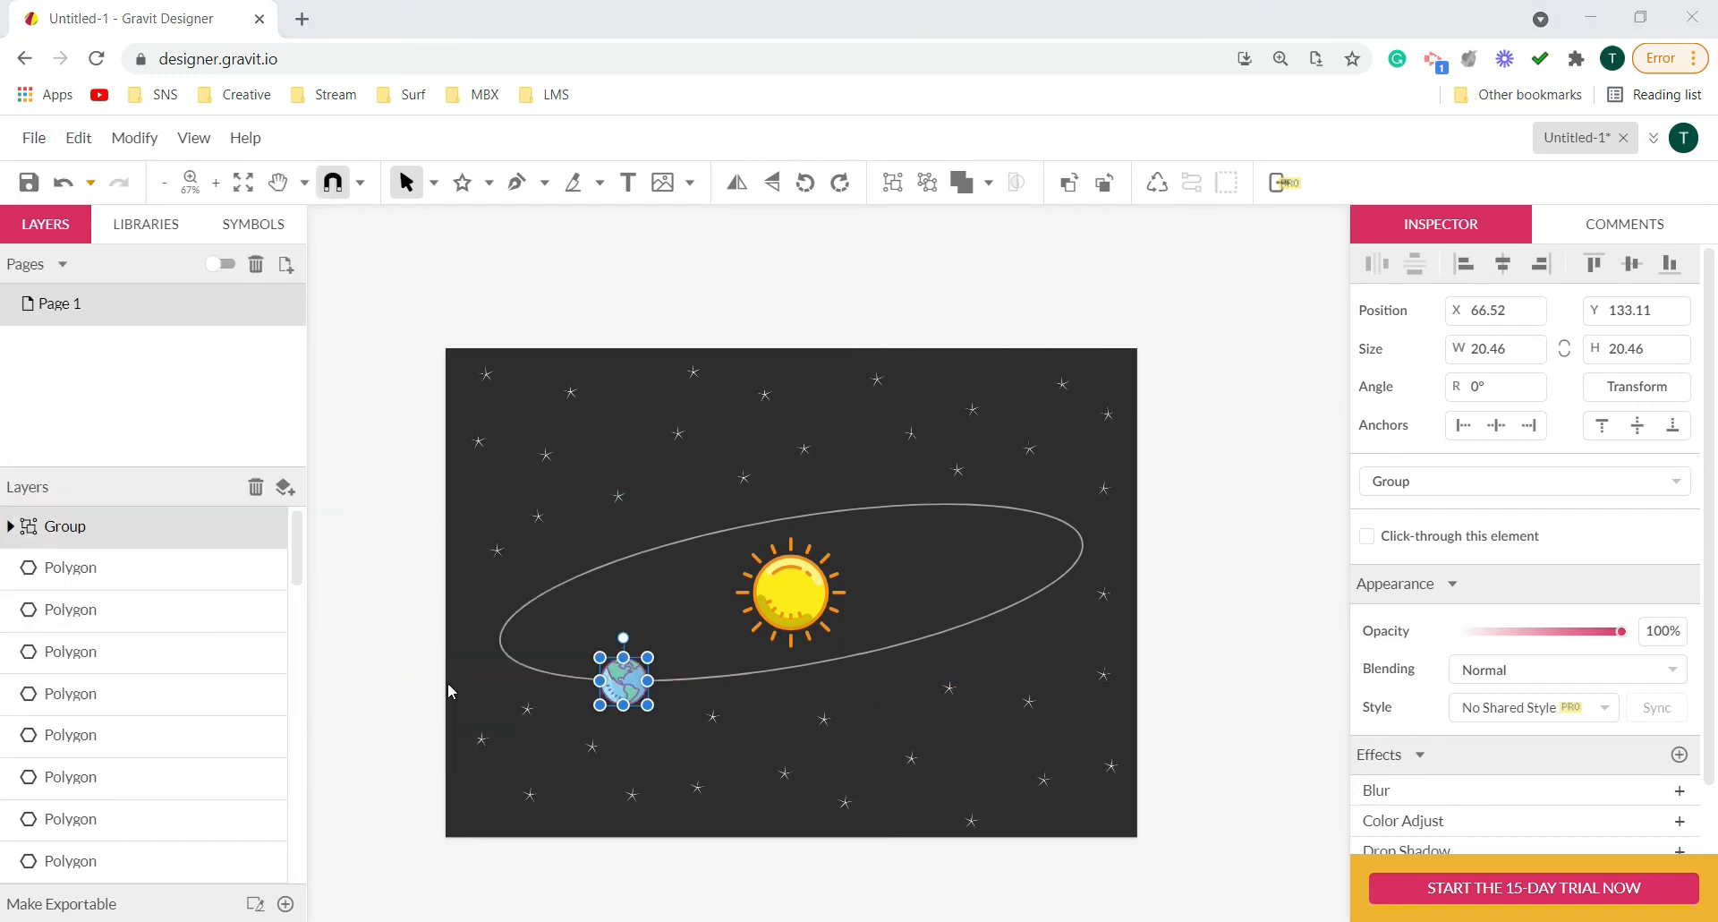
{"action": "type", "text": "10"}
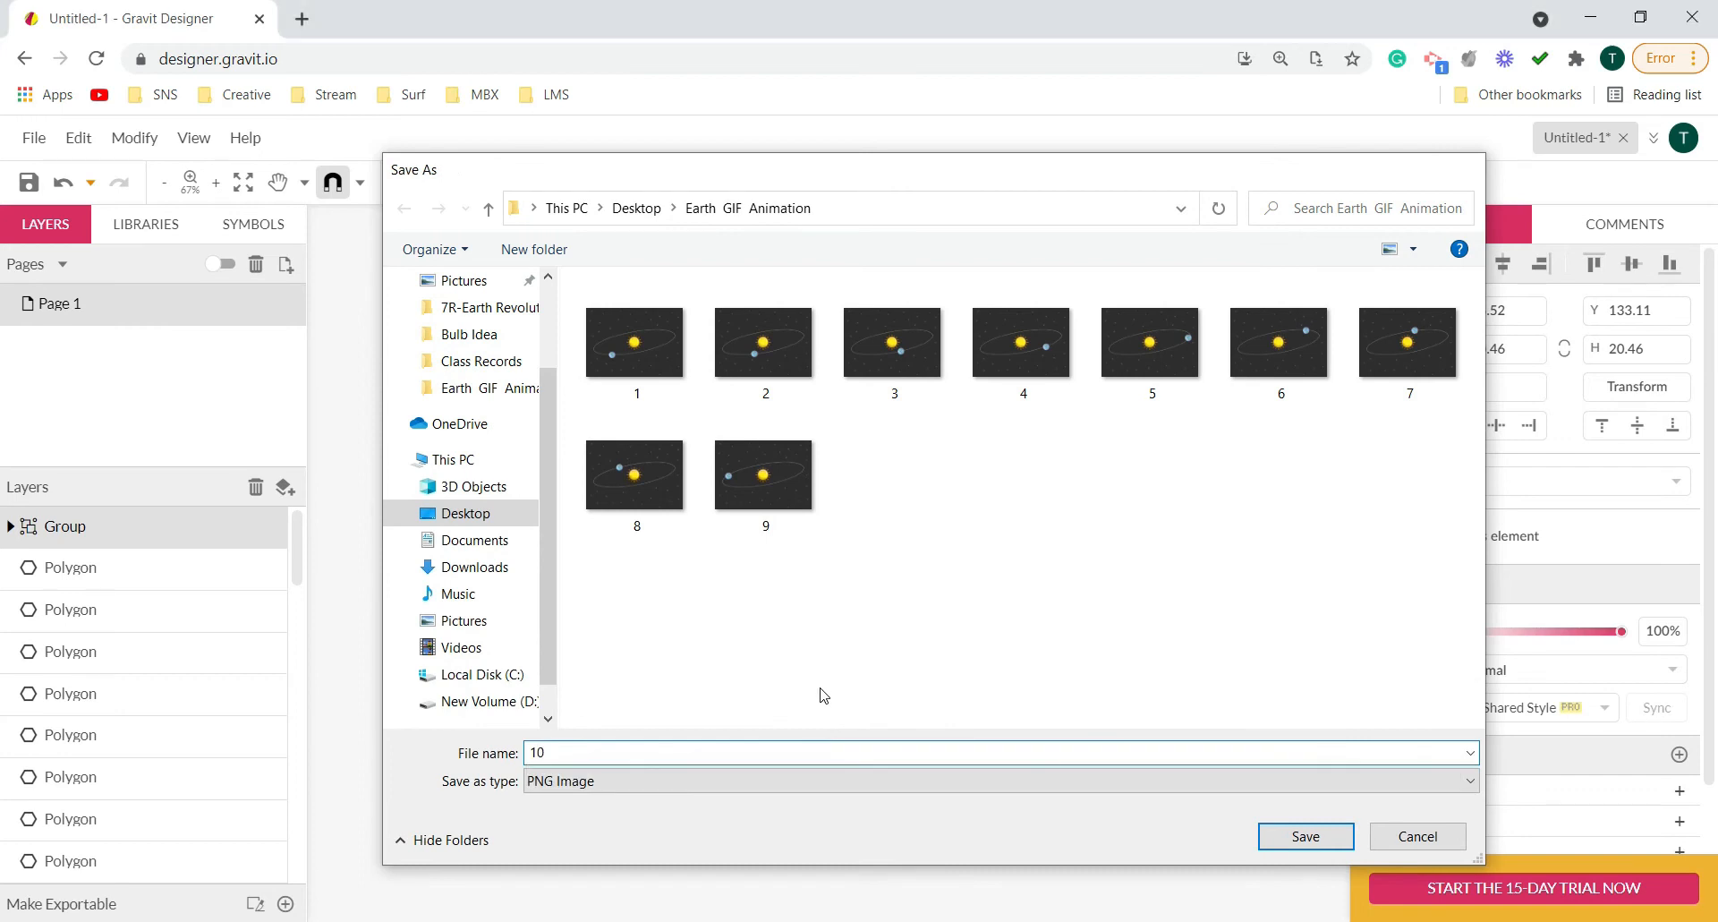
{"action": "key", "text": "Return"}
{"action": "left_click", "coordinate": [861, 686]}
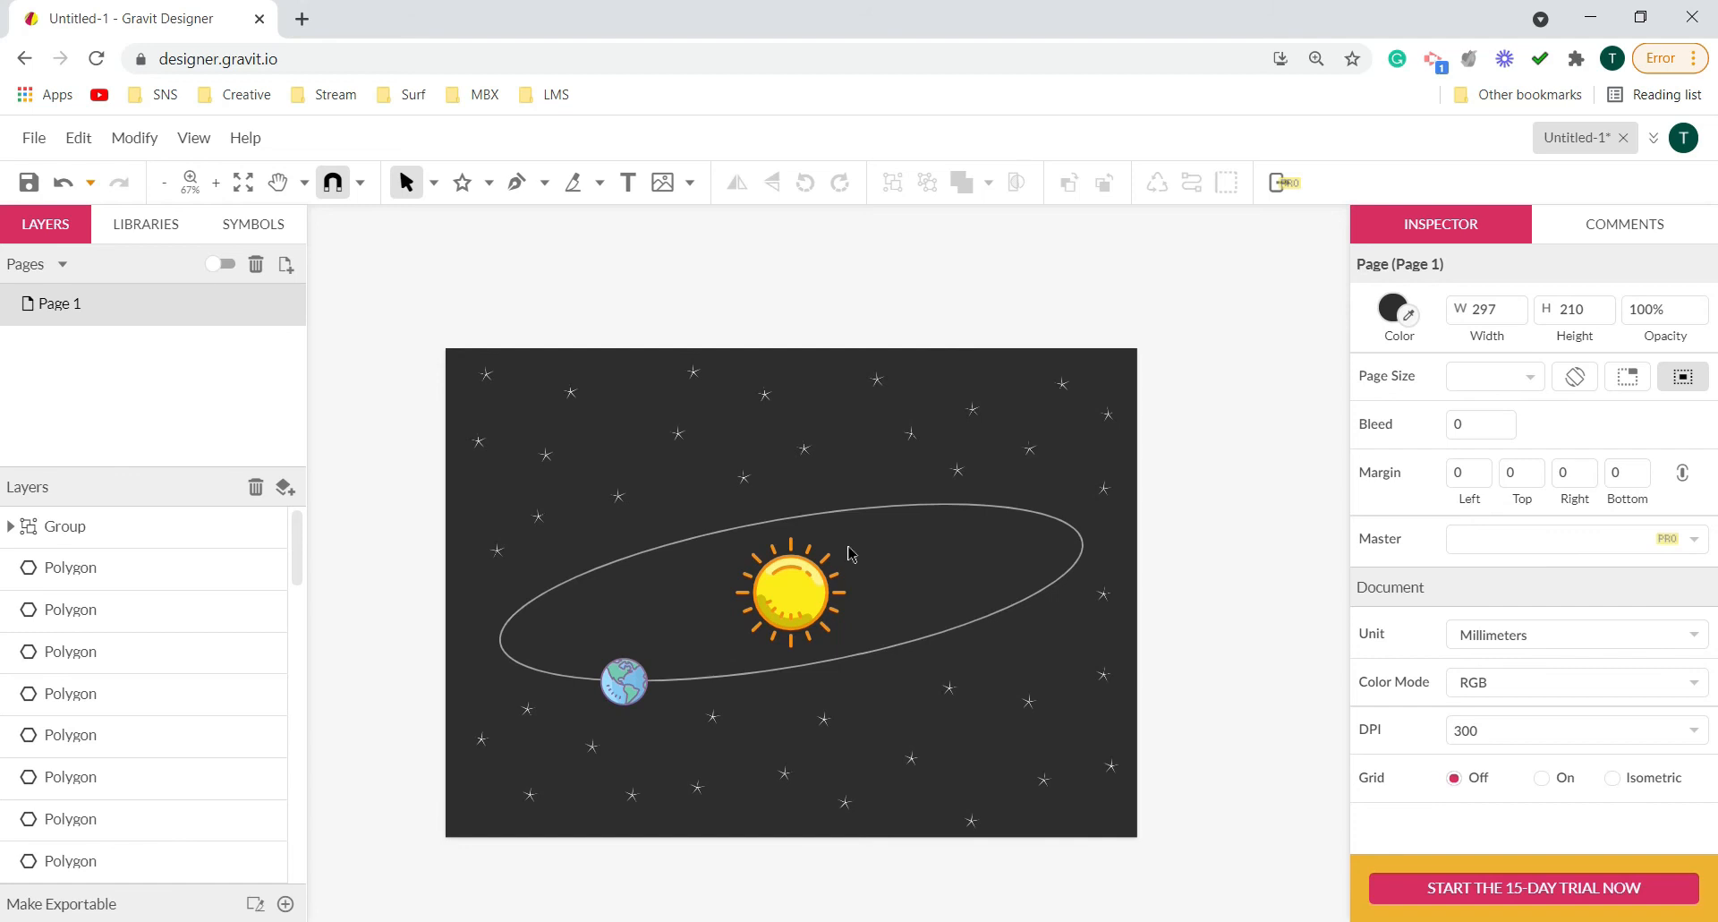
- Search Google for "create gif images" in a new browser tab
{"action": "left_click", "coordinate": [303, 19]}
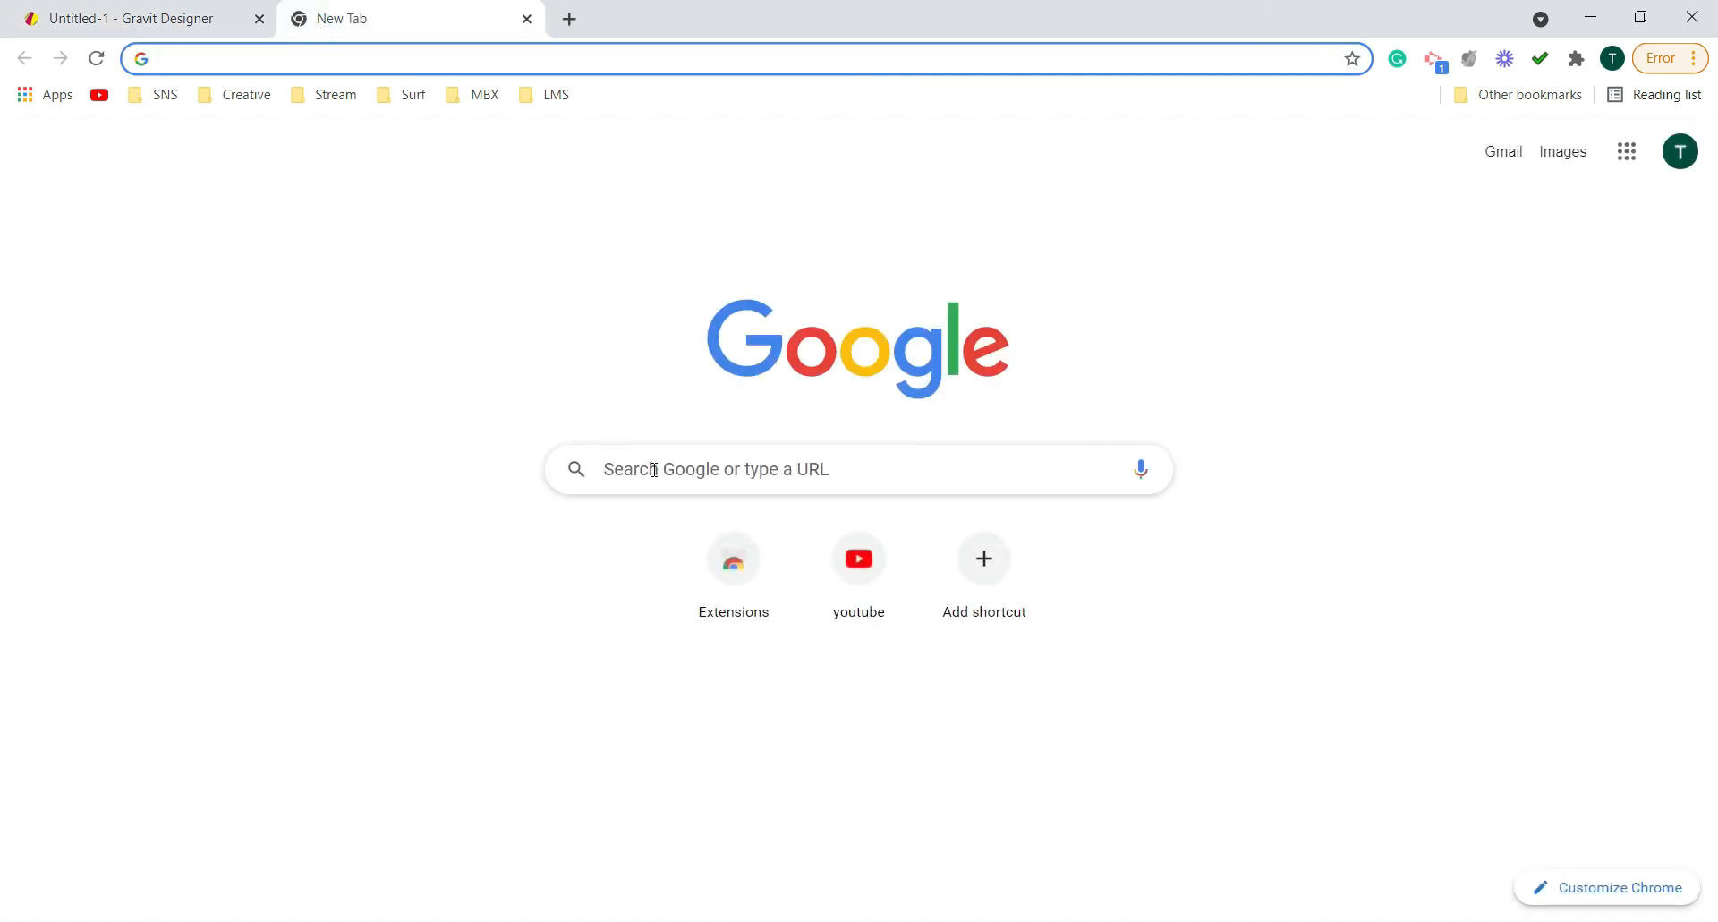
{"action": "left_click", "coordinate": [656, 470]}
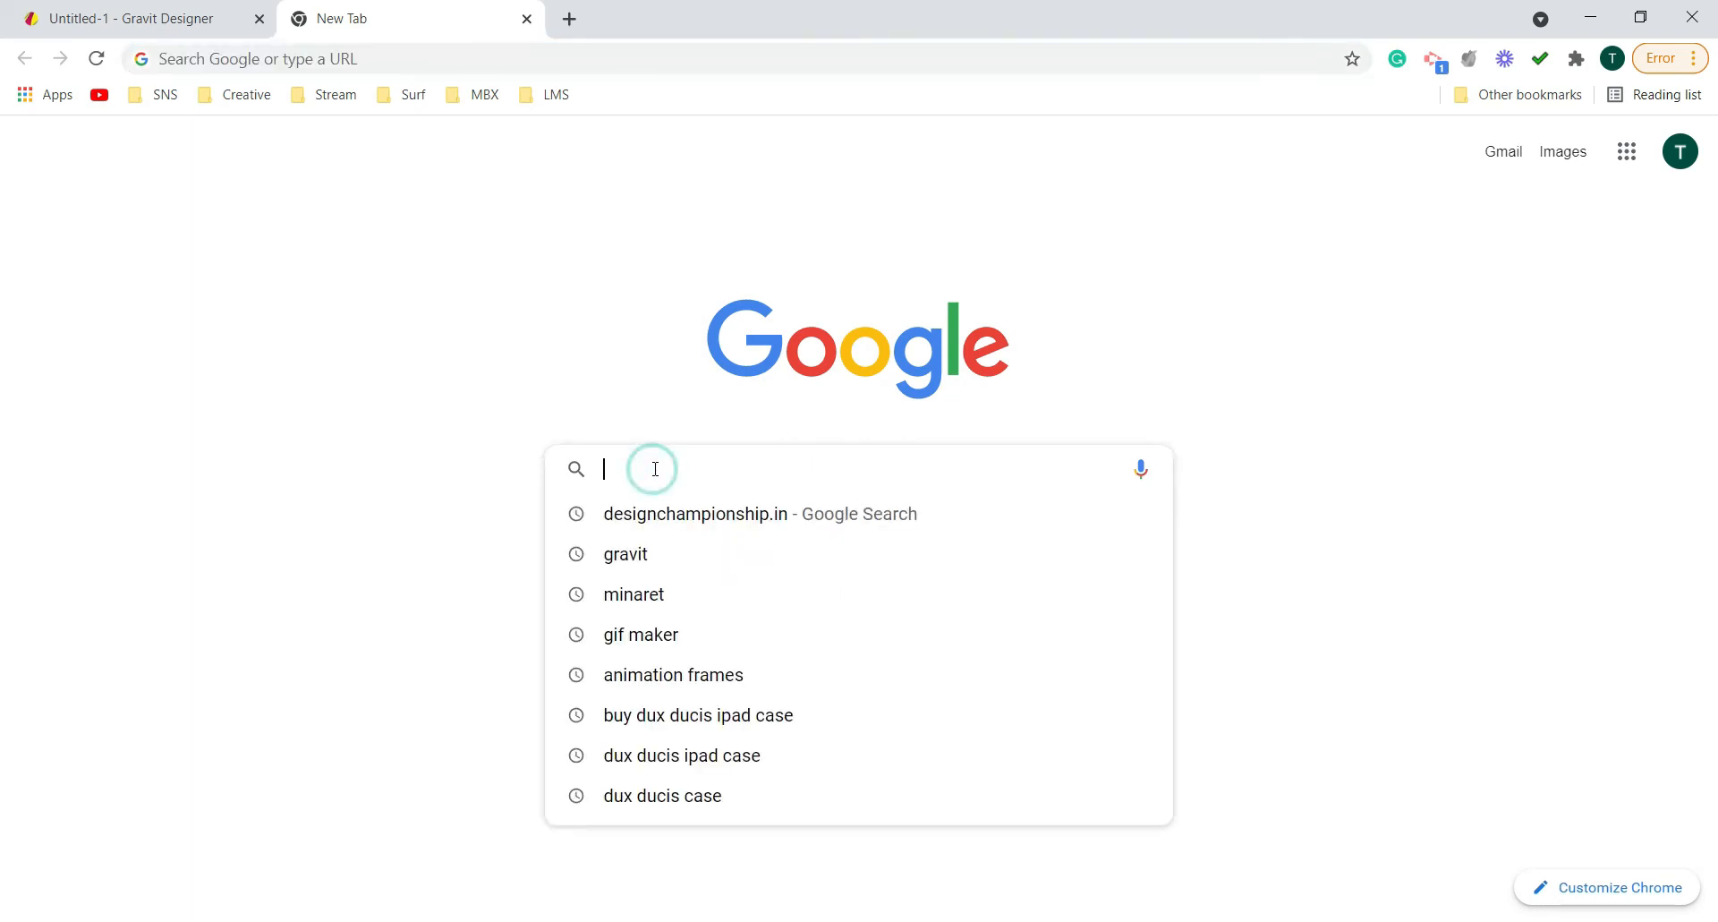
{"action": "type", "text": "create"}
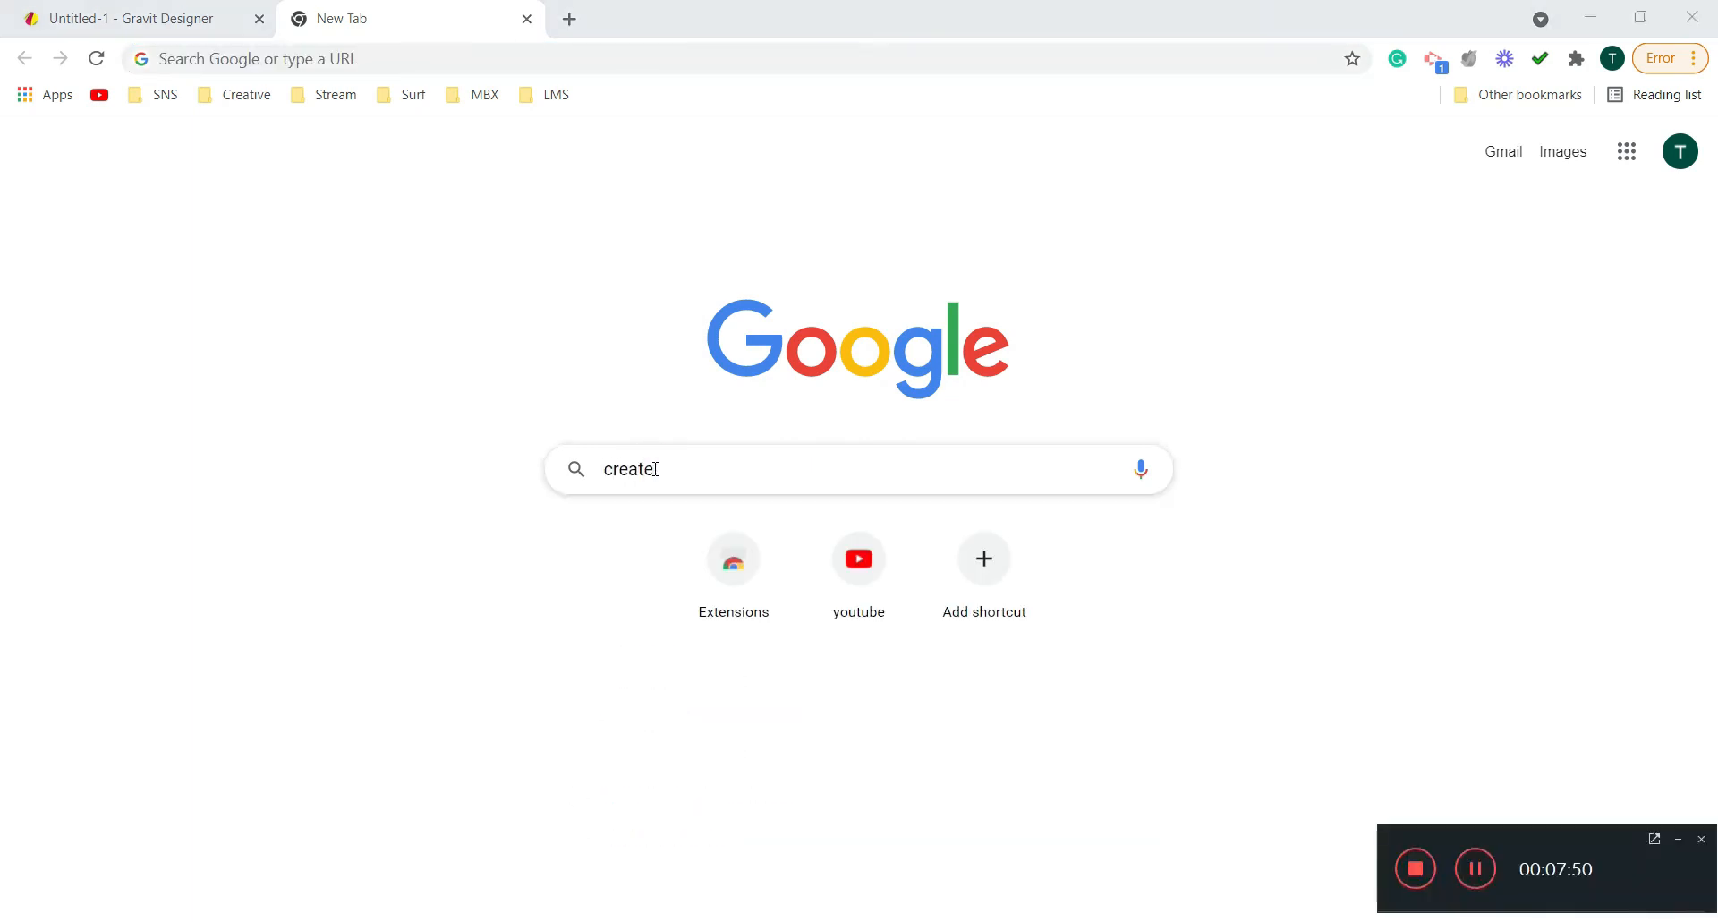
{"action": "type", "text": " gif"}
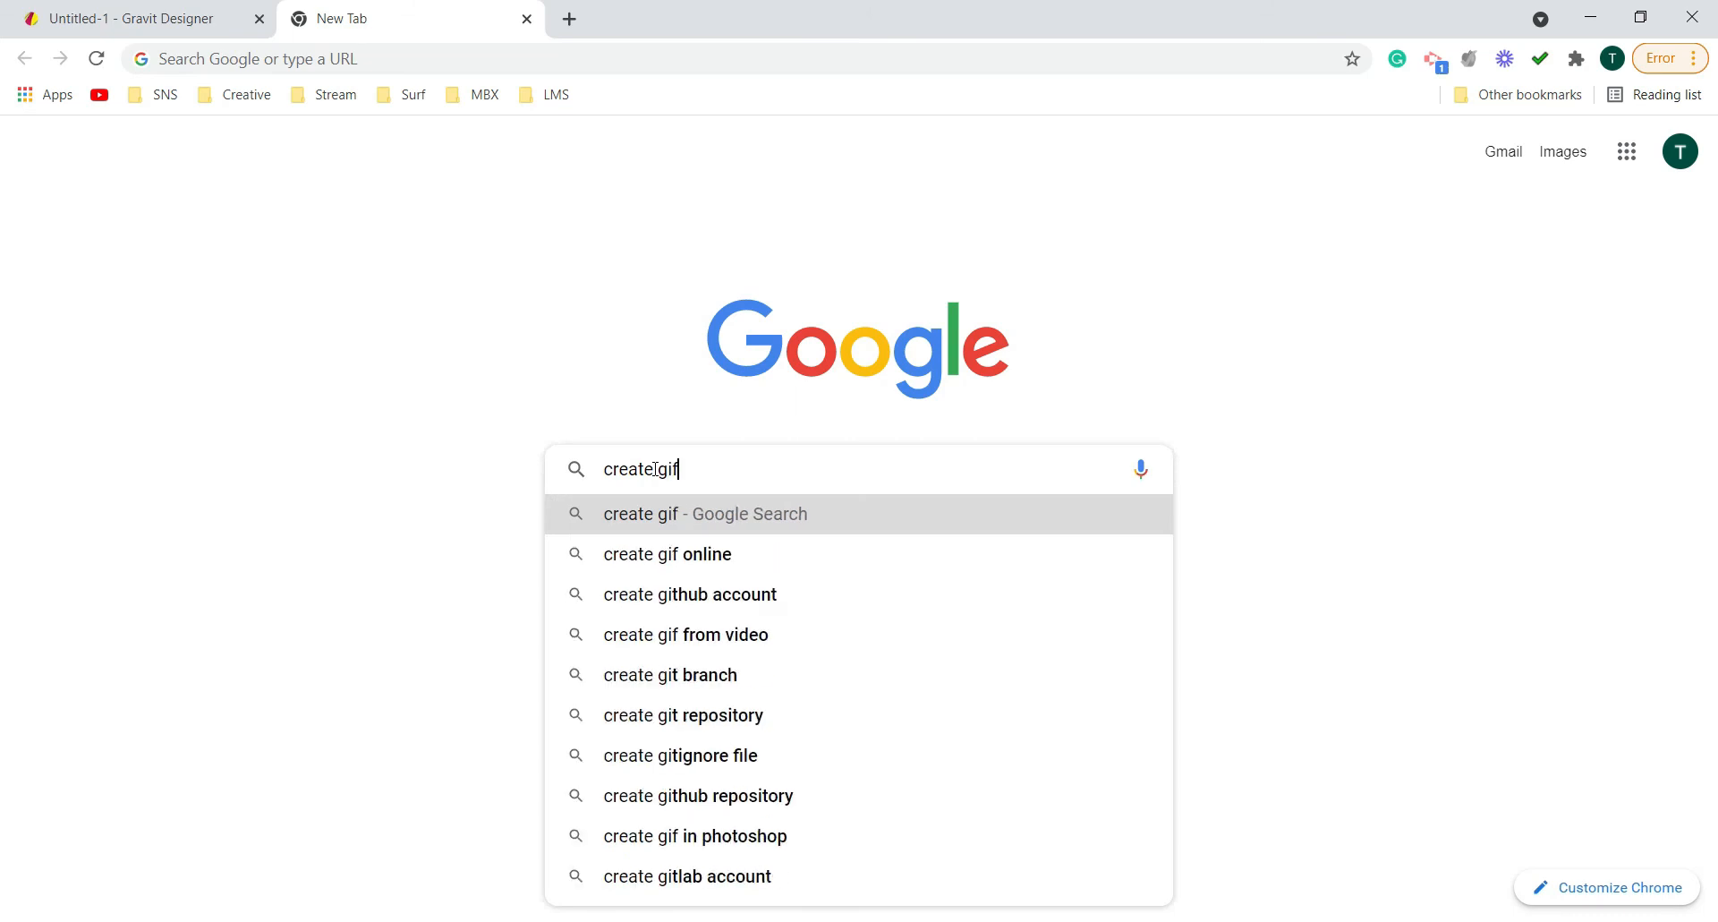
{"action": "type", "text": " images"}
{"action": "key", "text": "Return"}
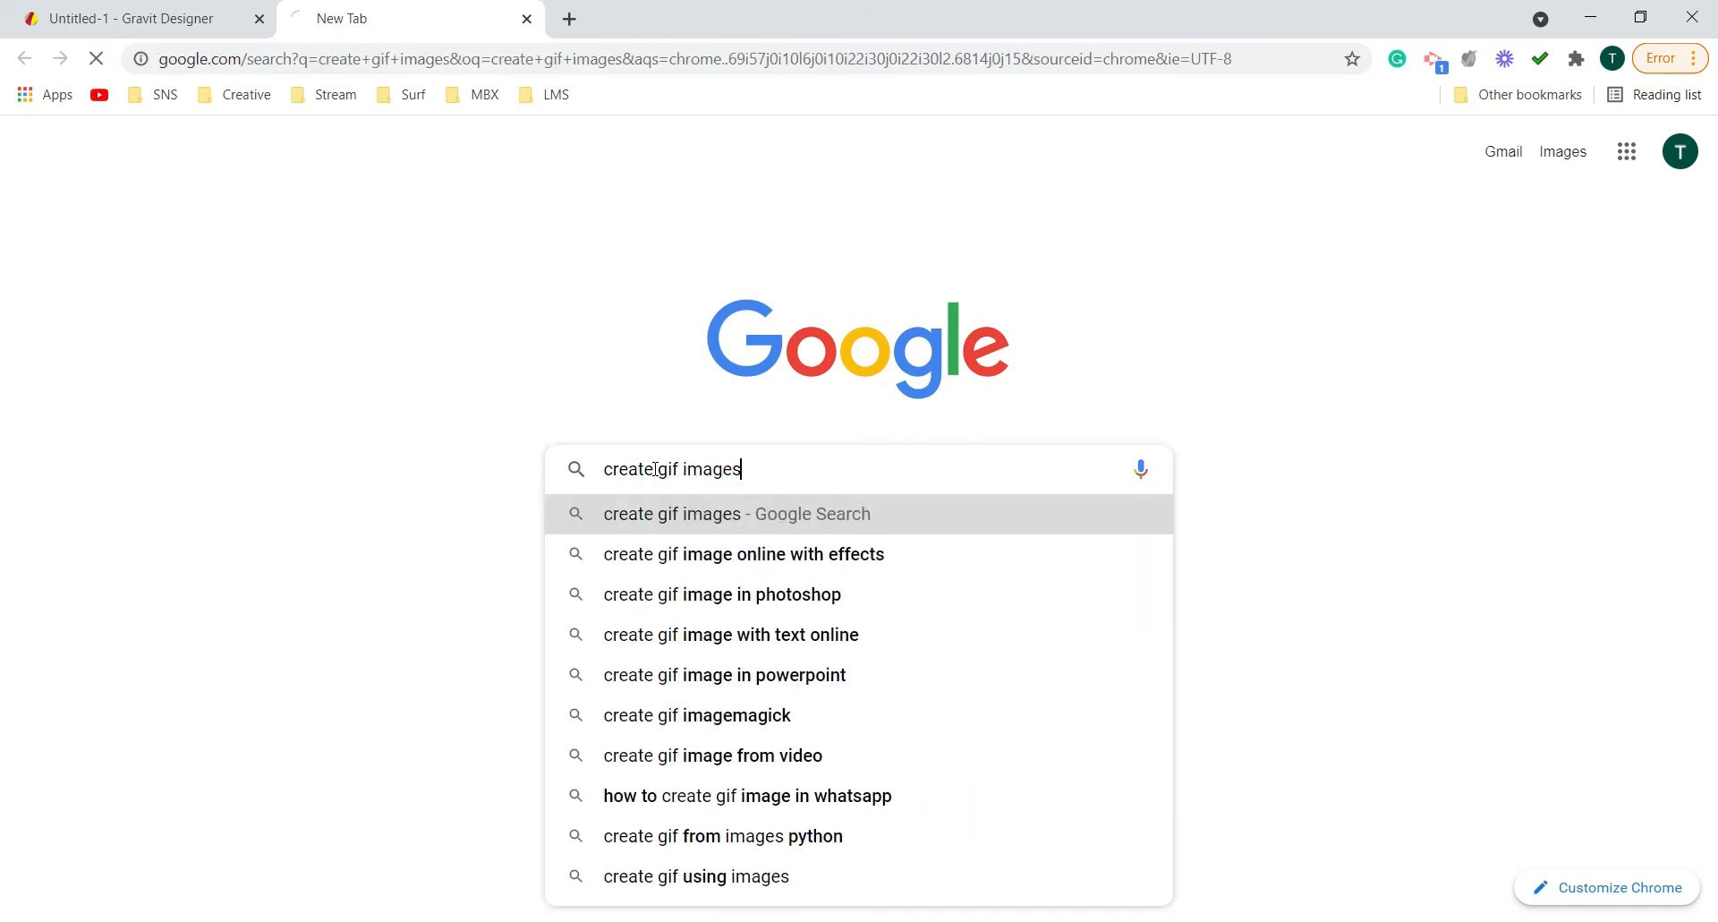
- Open the gifmaker.me Animated GIF Maker result in a new tab and switch to it
{"action": "scroll", "coordinate": [573, 385], "scroll_direction": "down", "scroll_amount": 3}
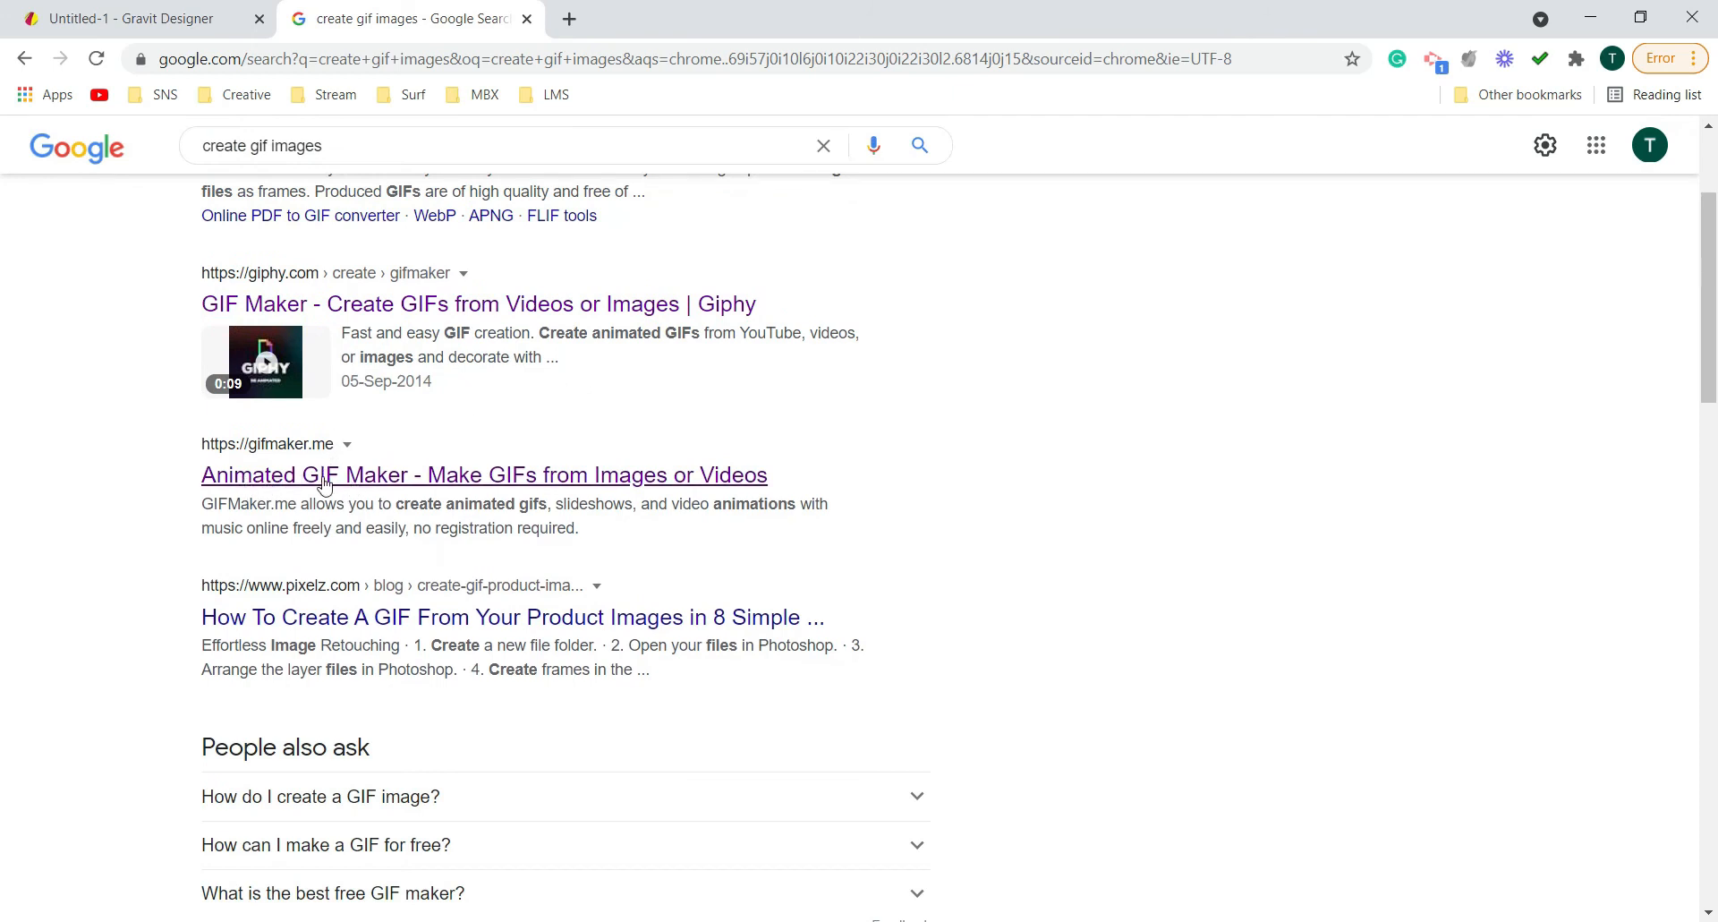
{"action": "left_click", "coordinate": [325, 485]}
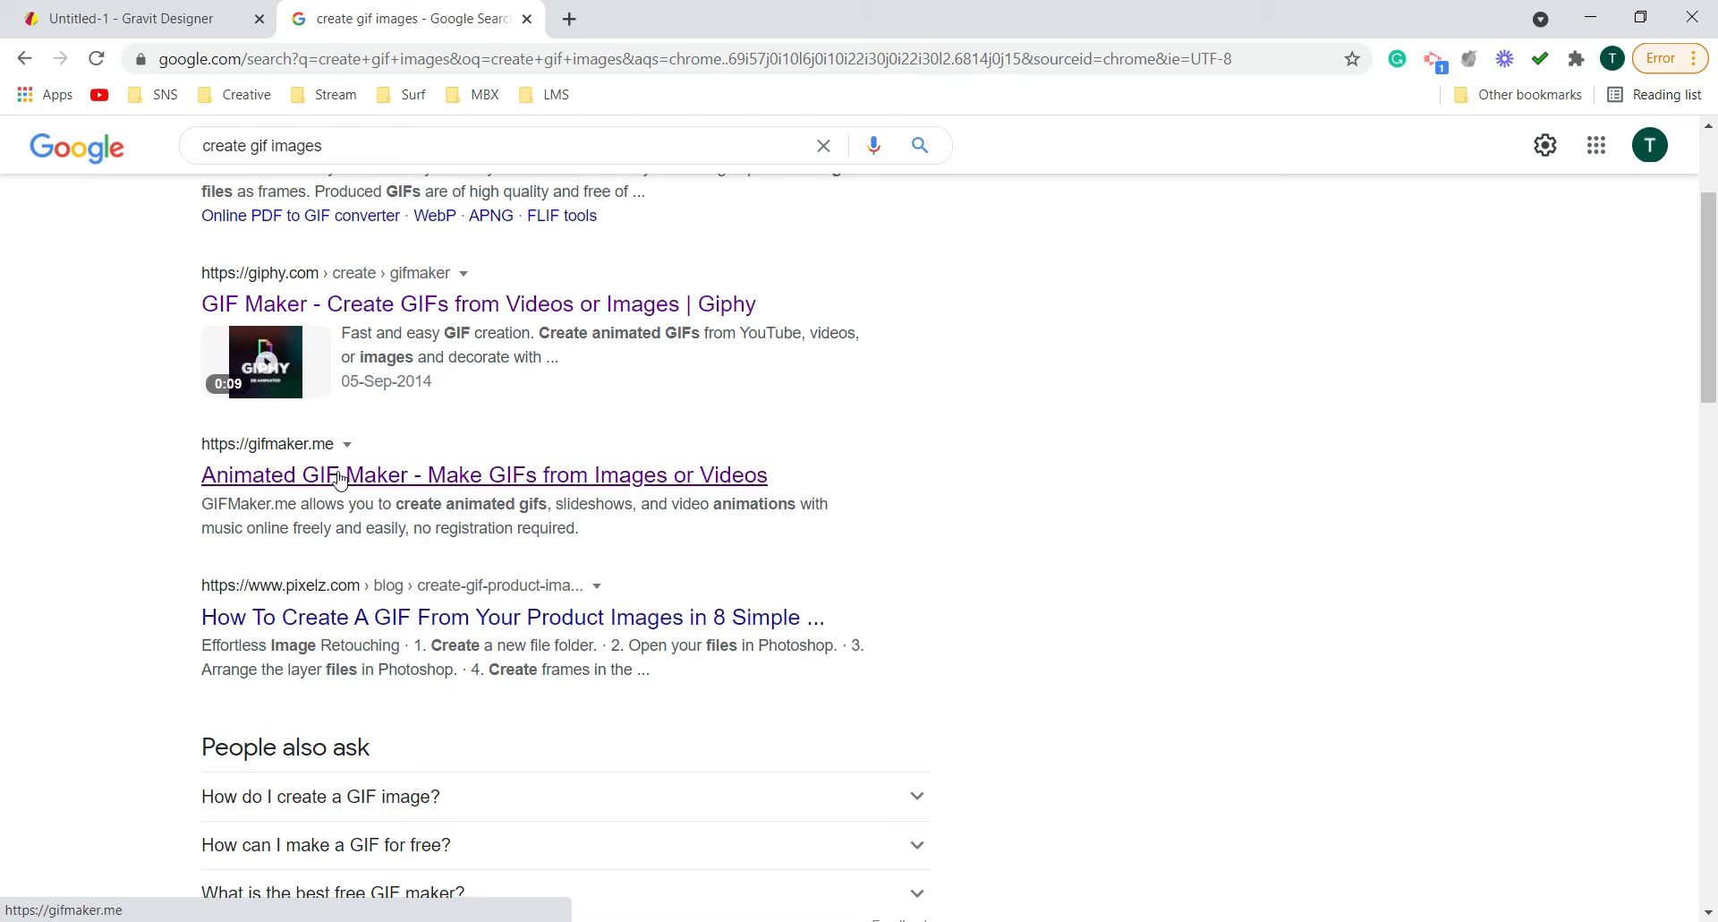
{"action": "right_click", "coordinate": [365, 484]}
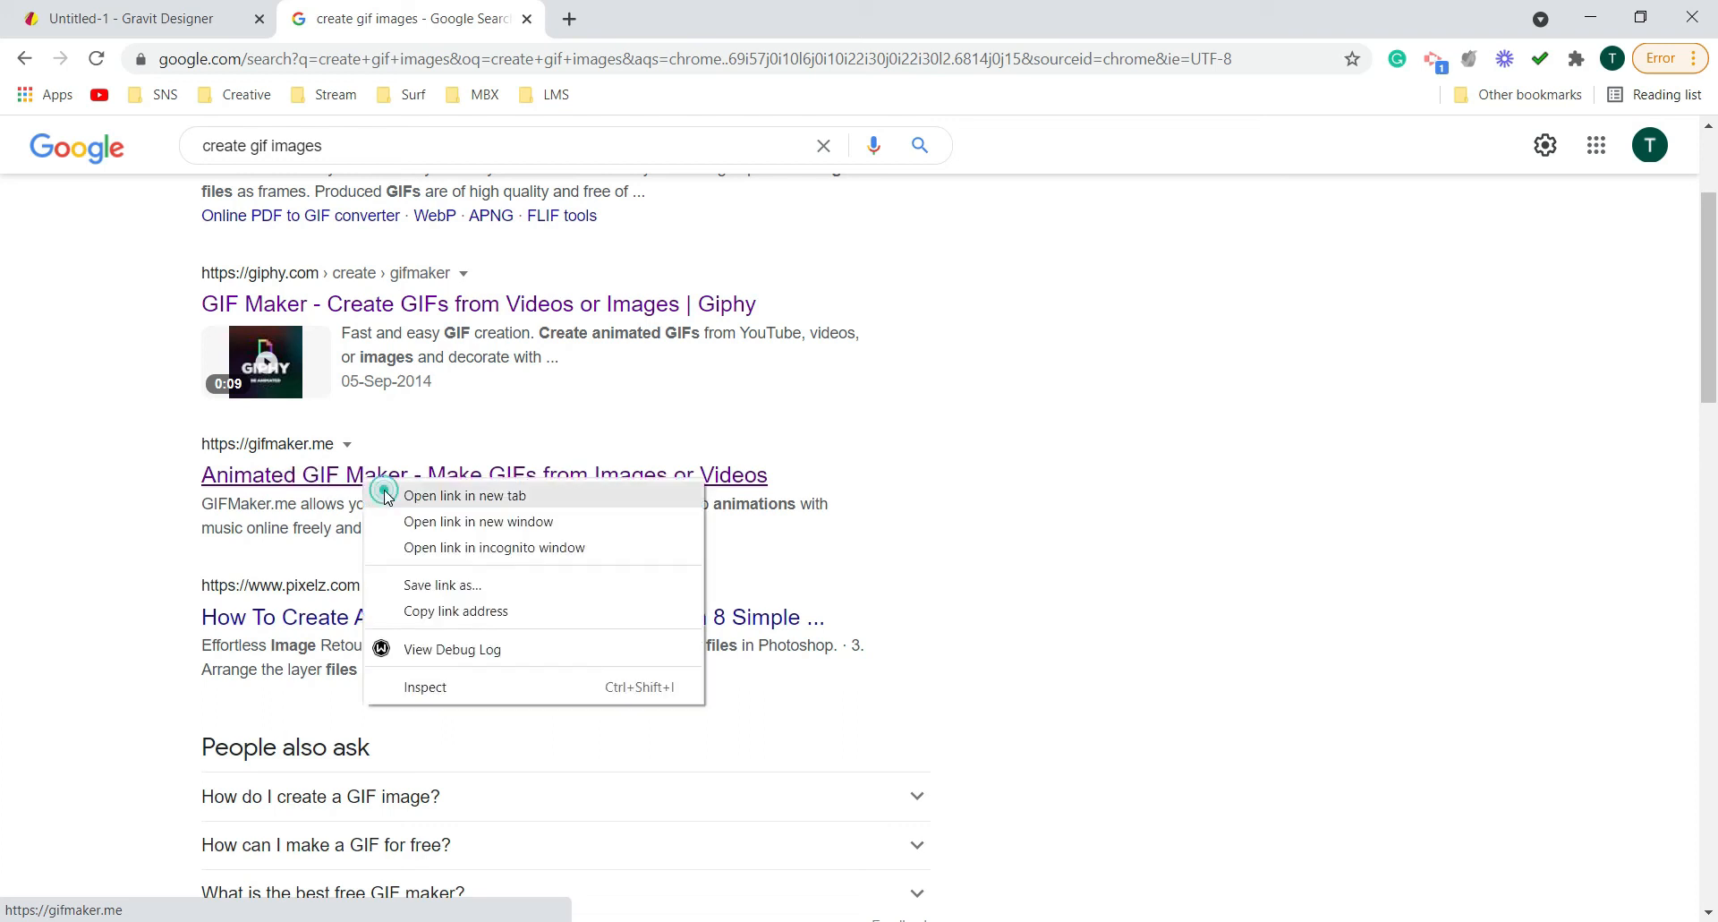
{"action": "left_click", "coordinate": [386, 497]}
{"action": "left_click", "coordinate": [662, 22]}
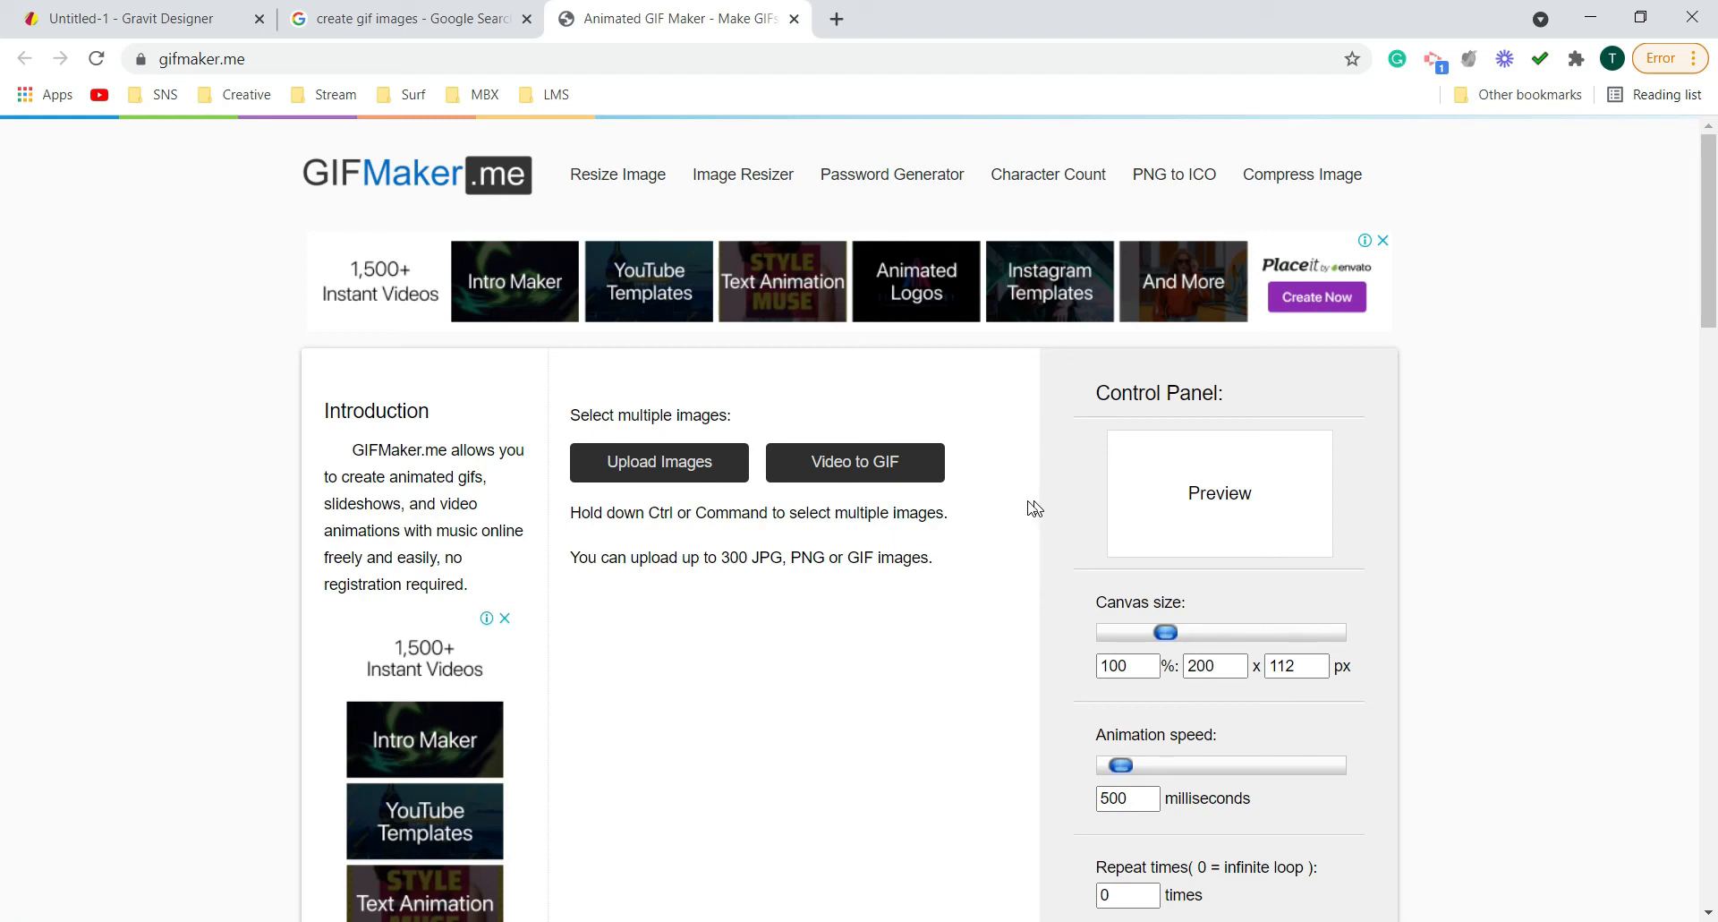
- Upload all ten frames, 1 to 10, from the Earth GIF Animation folder on the Desktop
{"action": "left_click", "coordinate": [667, 475]}
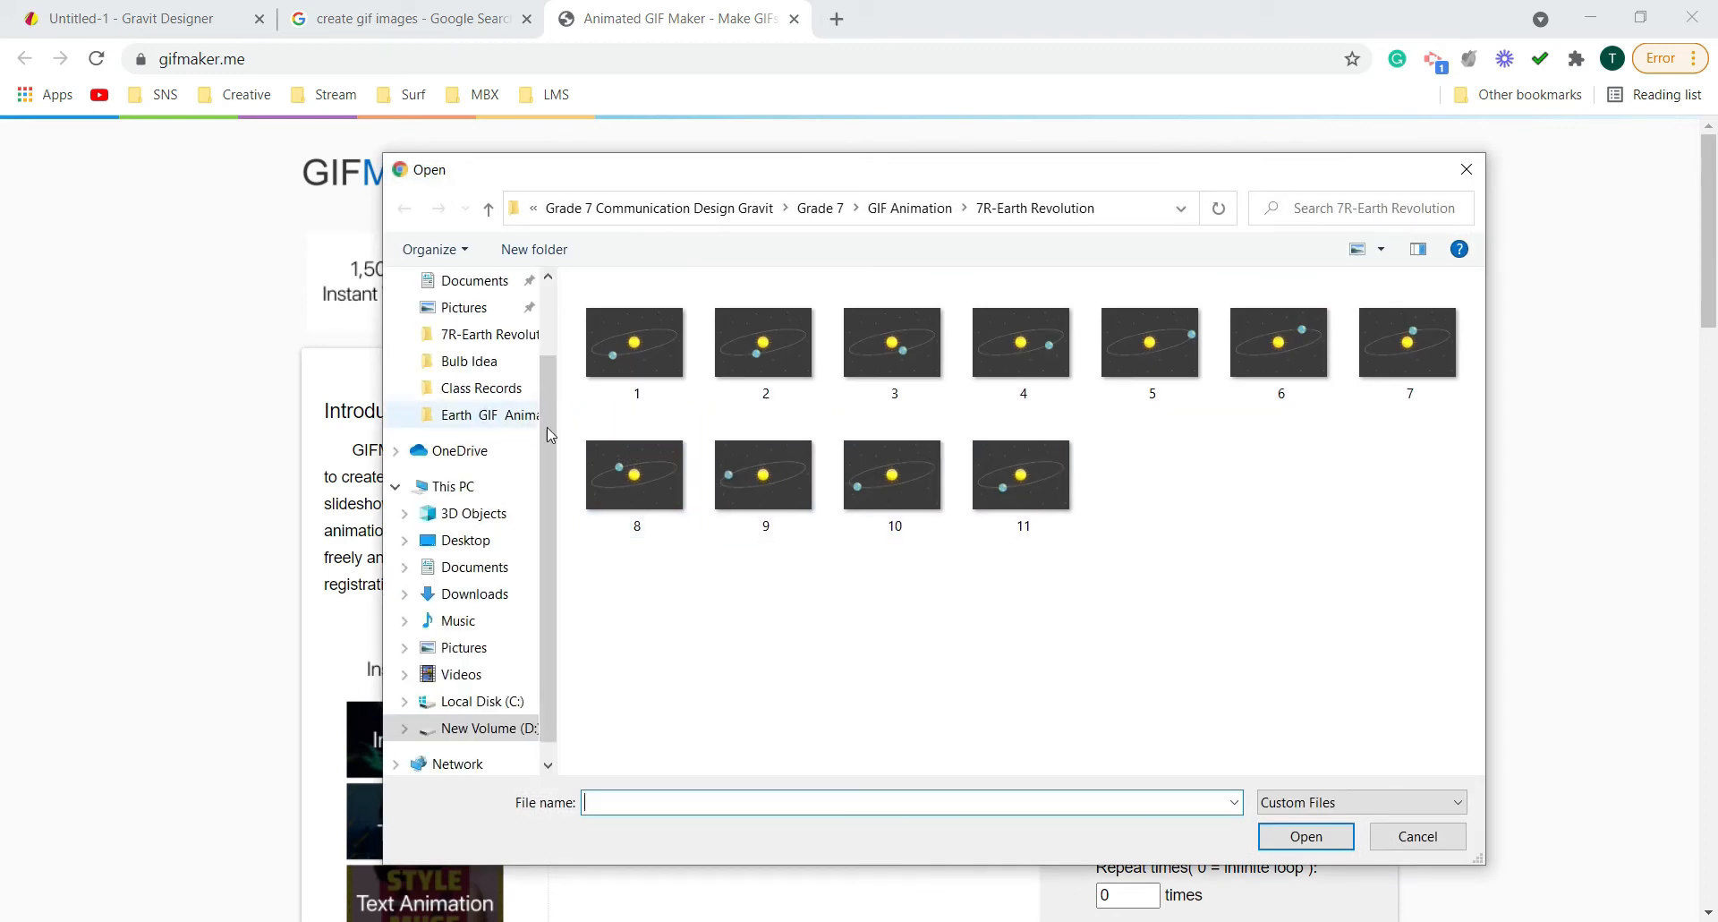
{"action": "left_click_drag", "start_coordinate": [552, 430], "coordinate": [559, 338]}
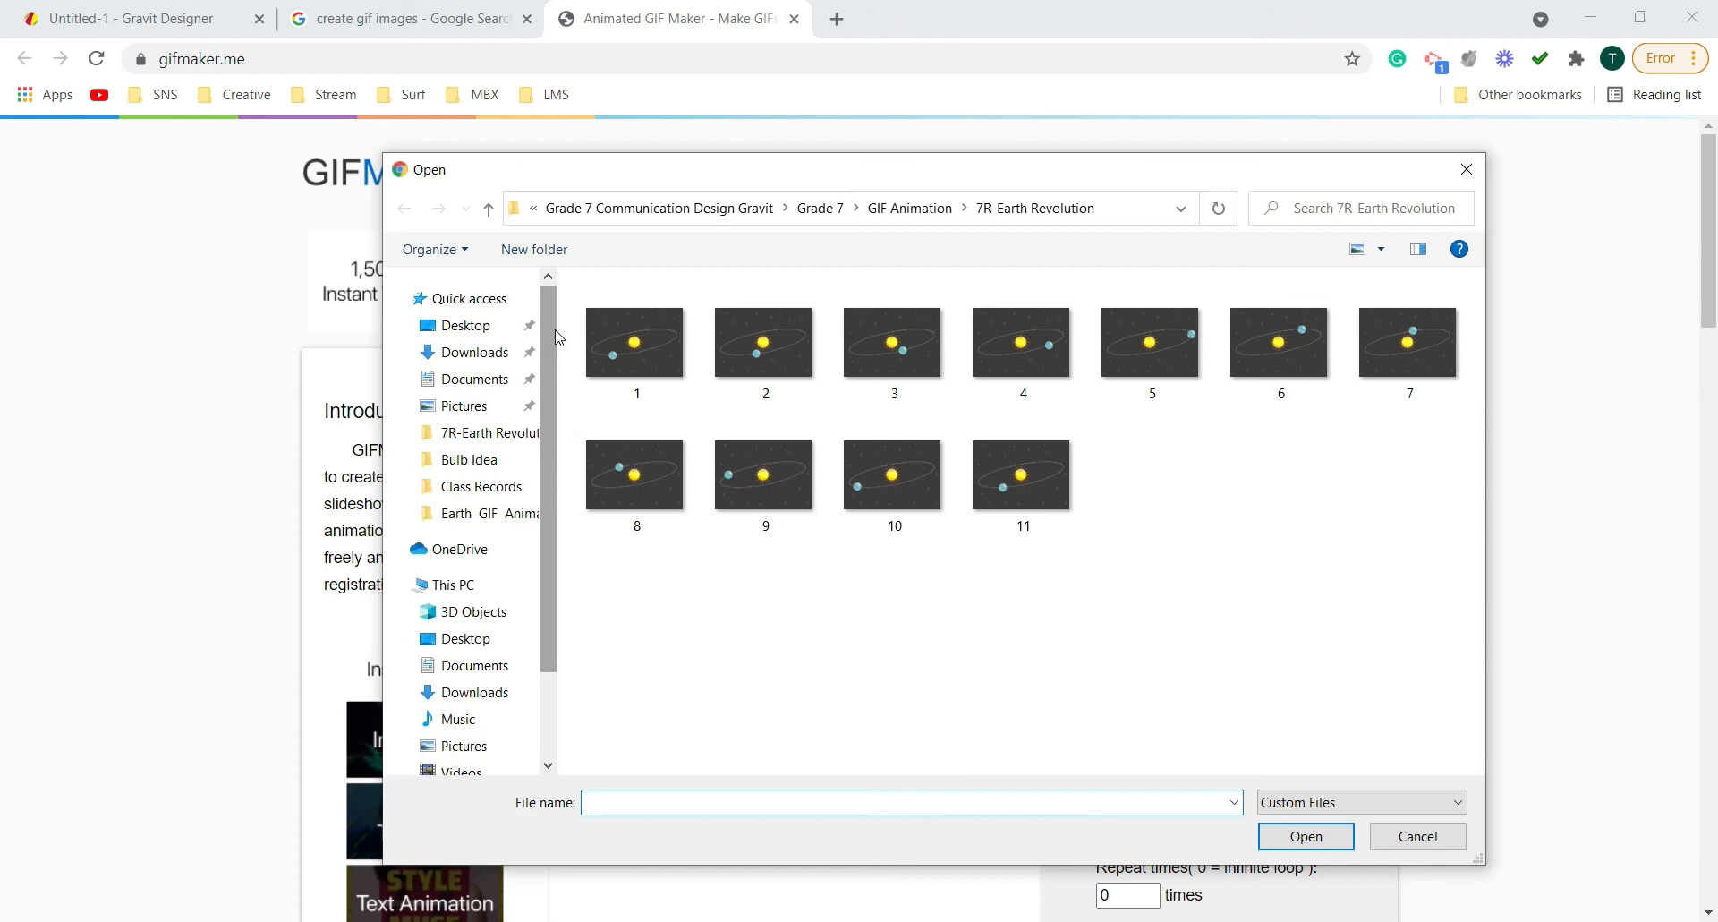
{"action": "left_click", "coordinate": [473, 328]}
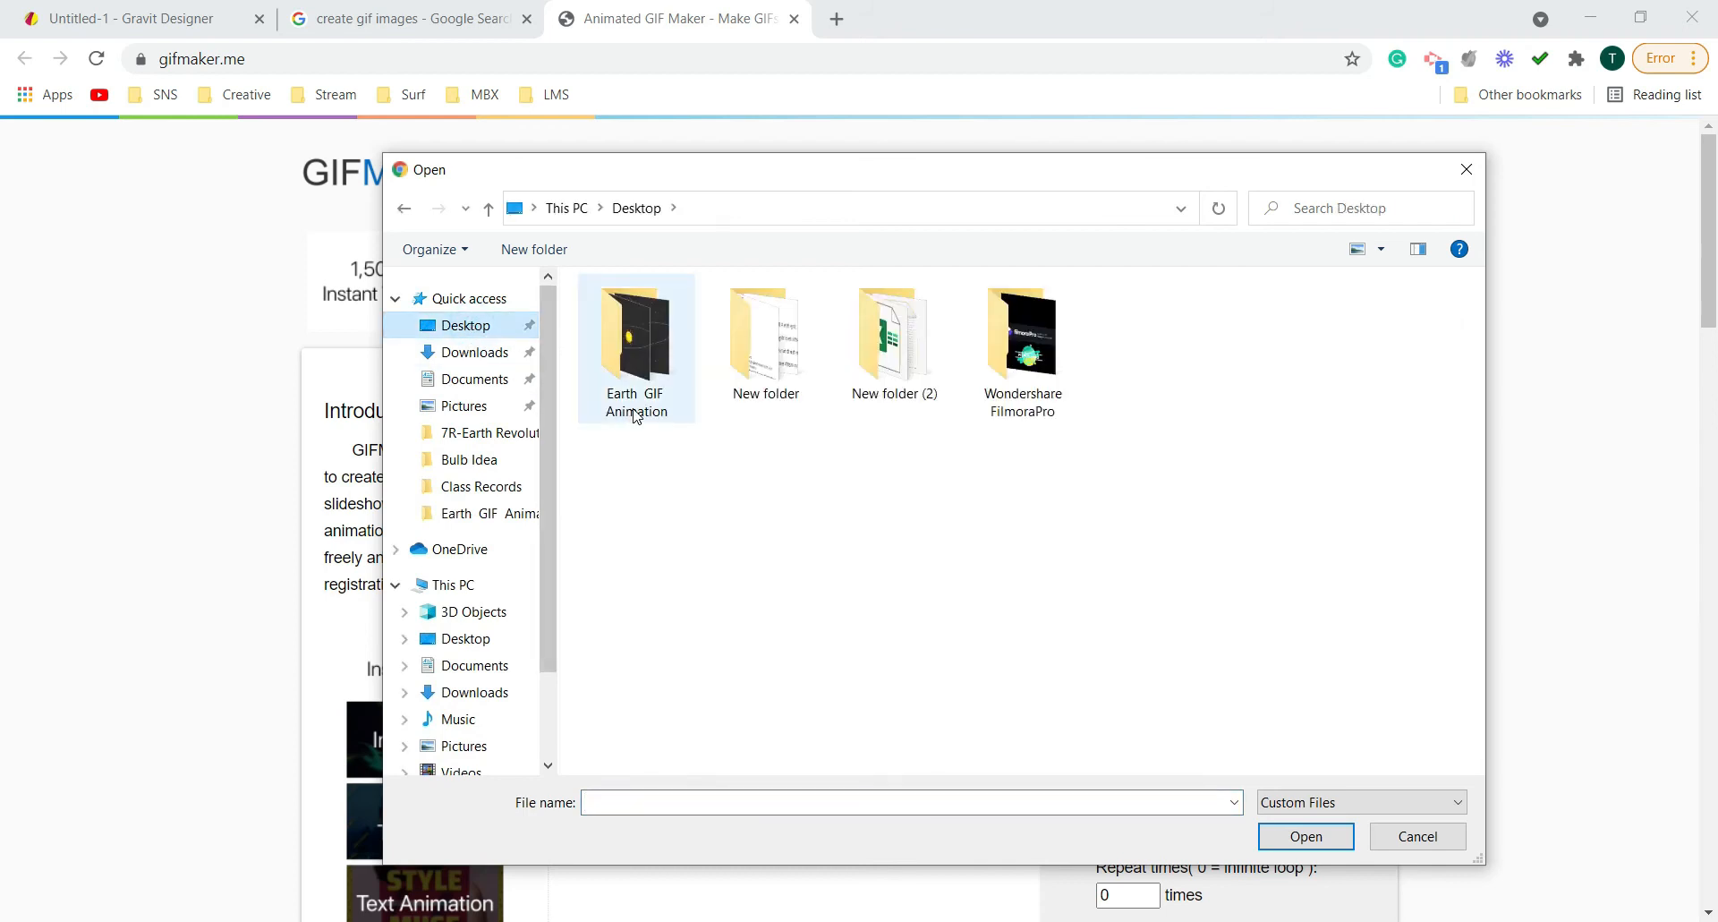
{"action": "double_click", "coordinate": [642, 399]}
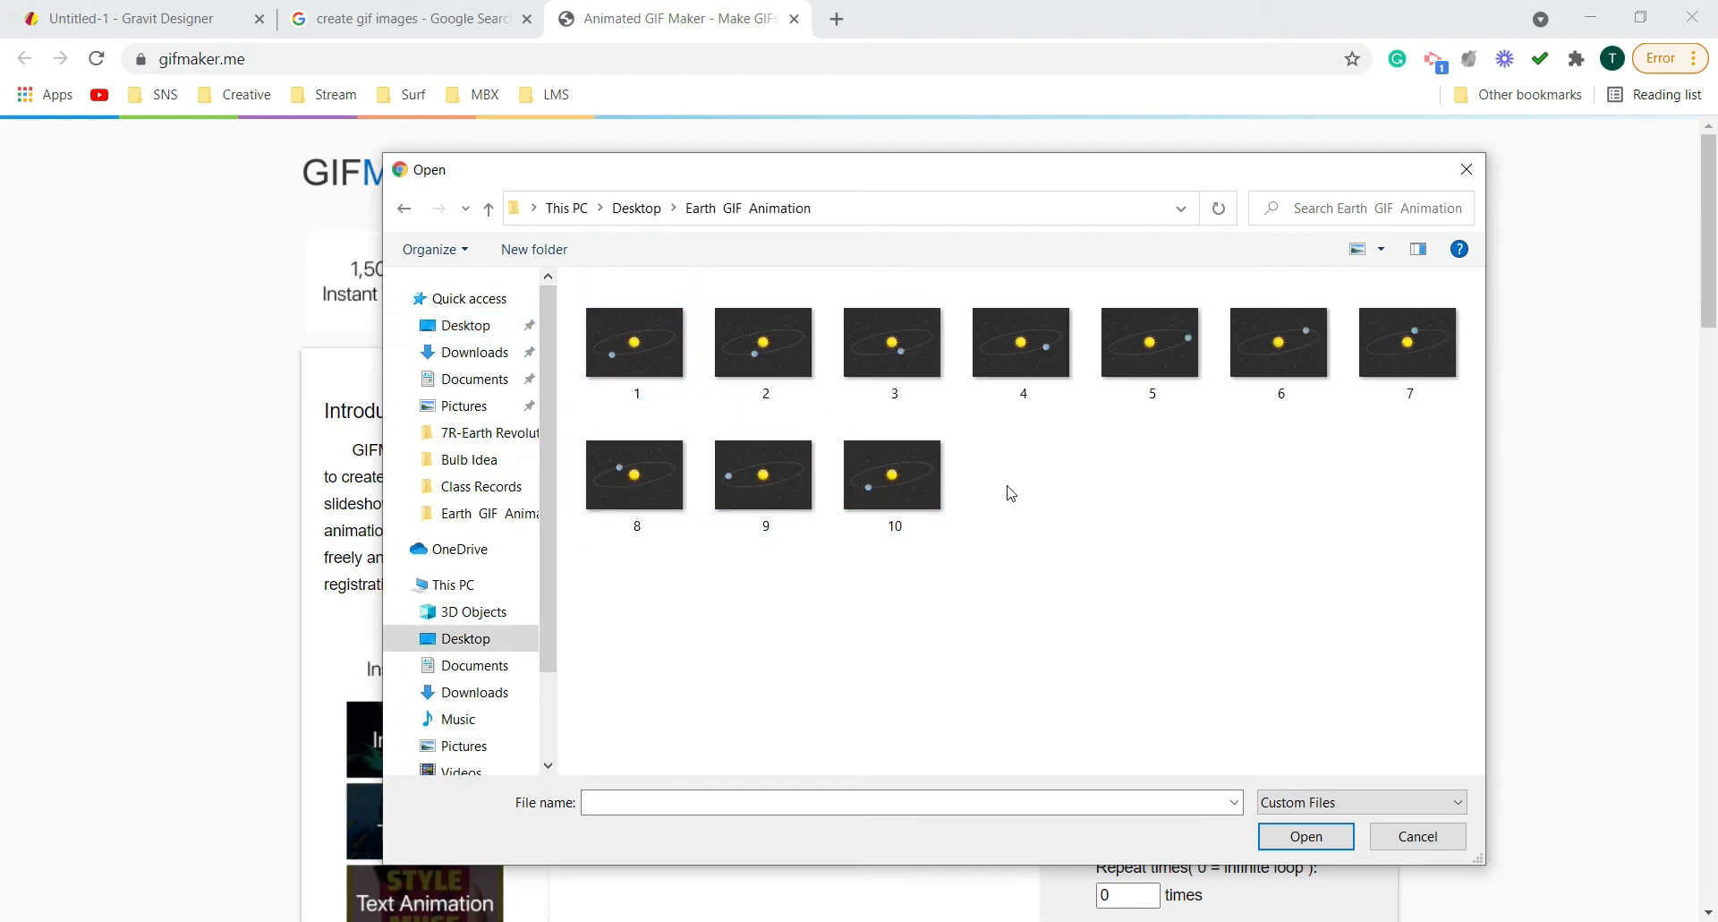
{"action": "left_click", "coordinate": [629, 363]}
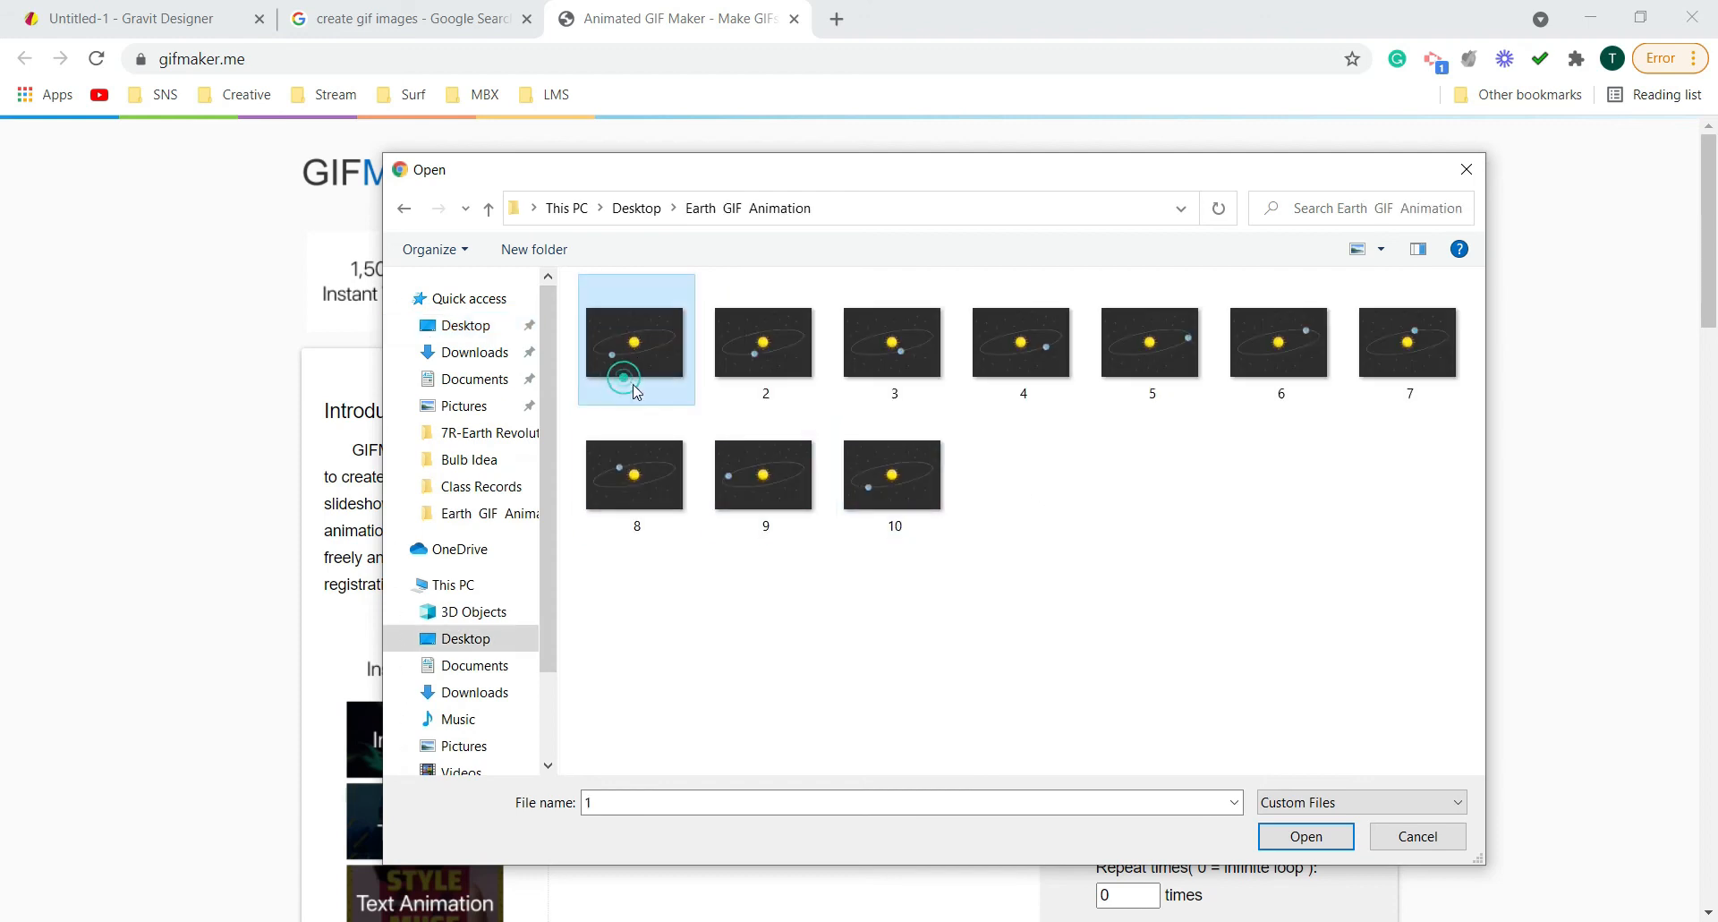
{"action": "left_click", "coordinate": [916, 495], "text": "shift"}
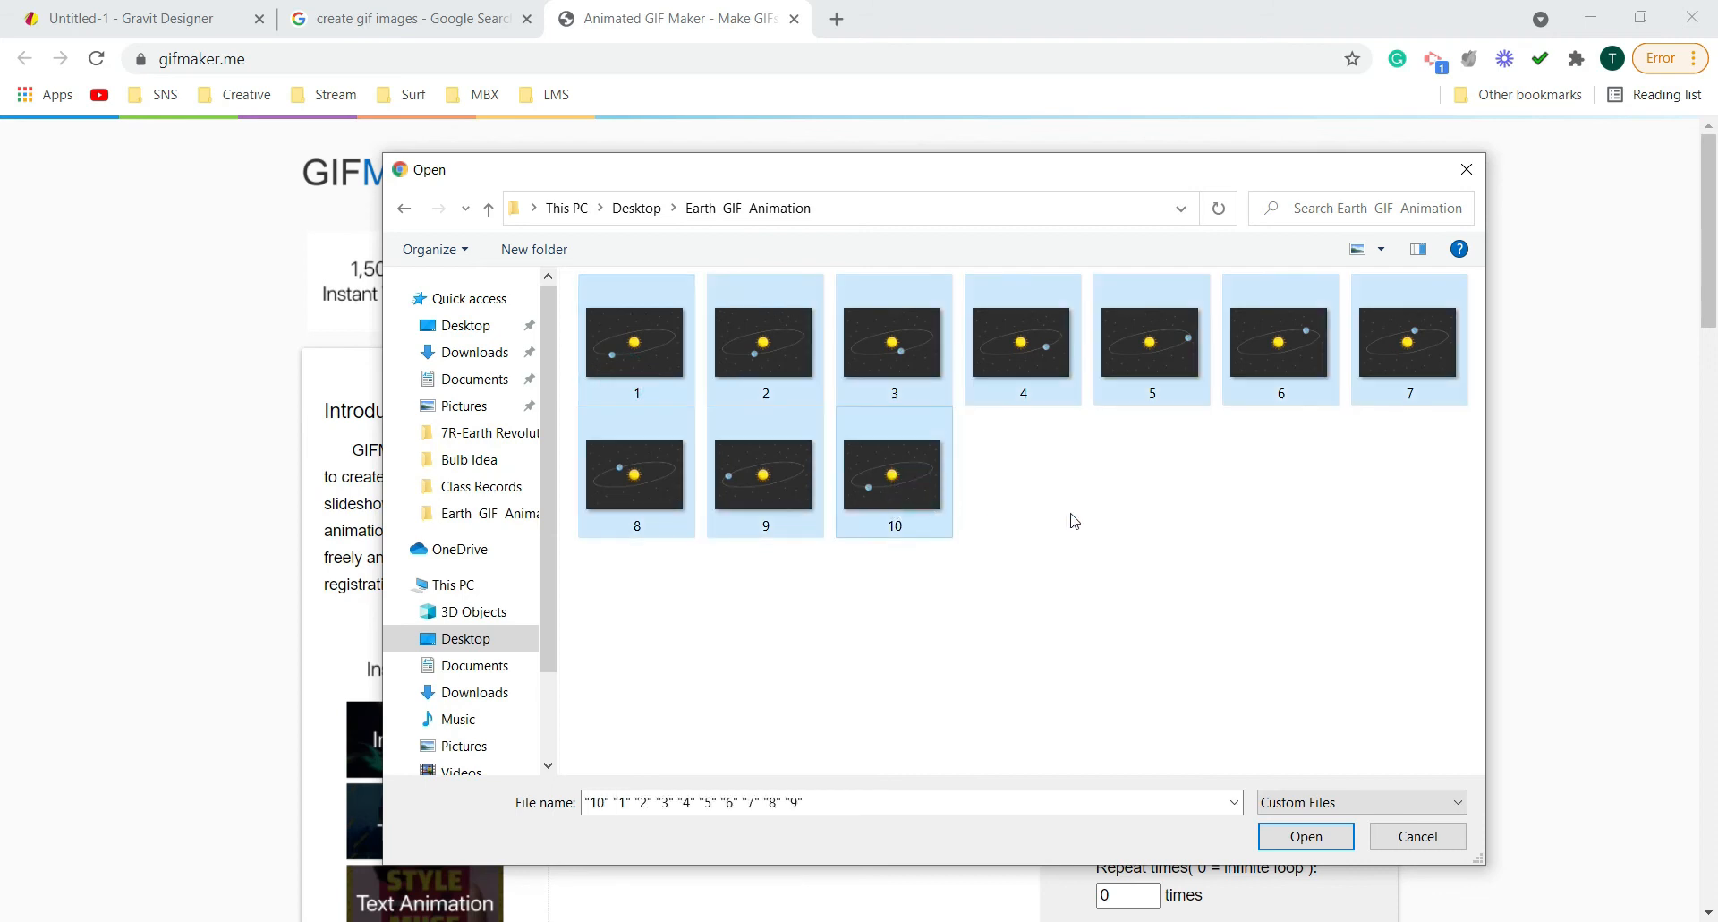
{"action": "left_click_drag", "start_coordinate": [1420, 554], "coordinate": [639, 327]}
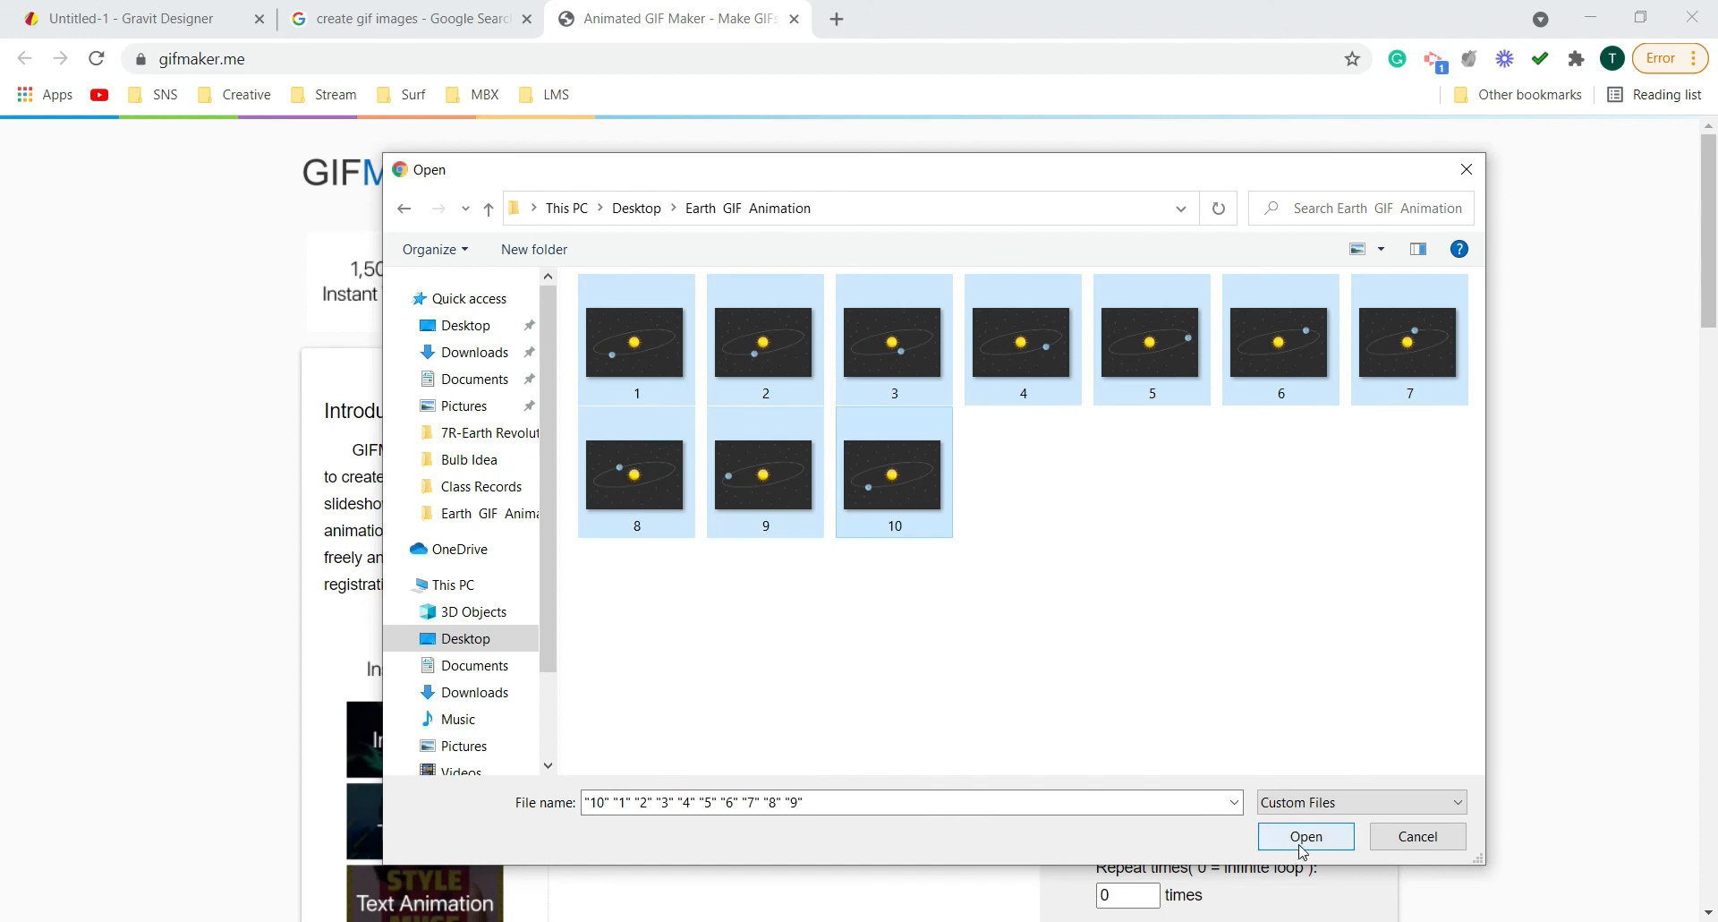
{"action": "left_click", "coordinate": [1296, 845]}
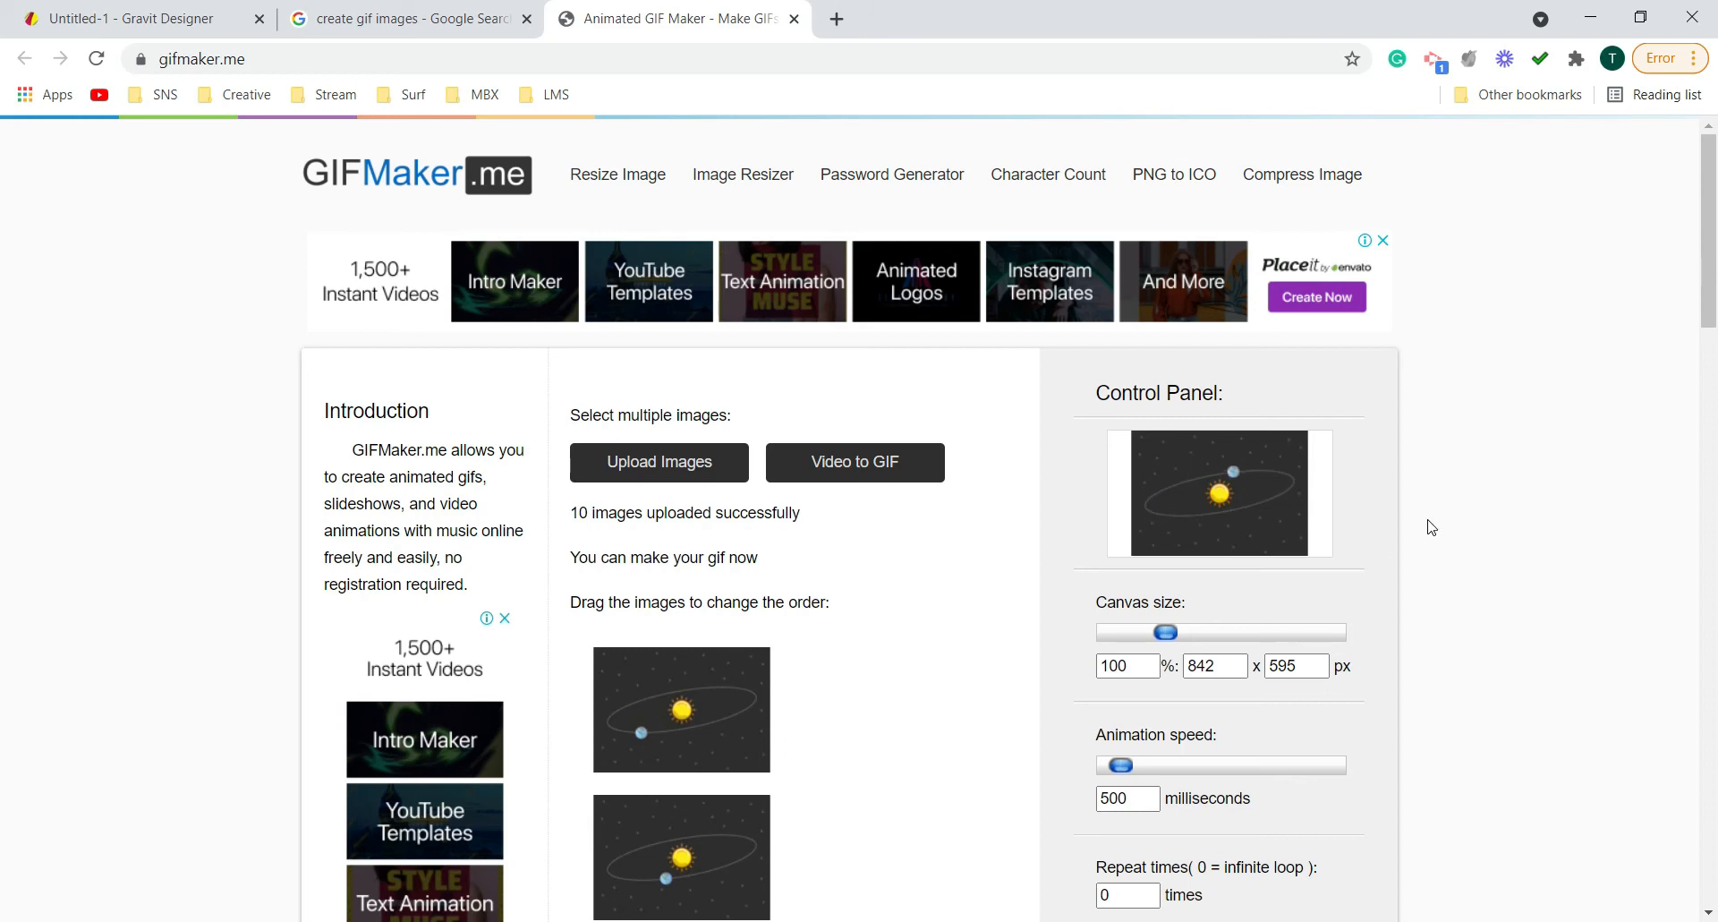
- Set the GIF's canvas size to 100%
{"action": "scroll", "coordinate": [1381, 542], "scroll_direction": "down", "scroll_amount": 1}
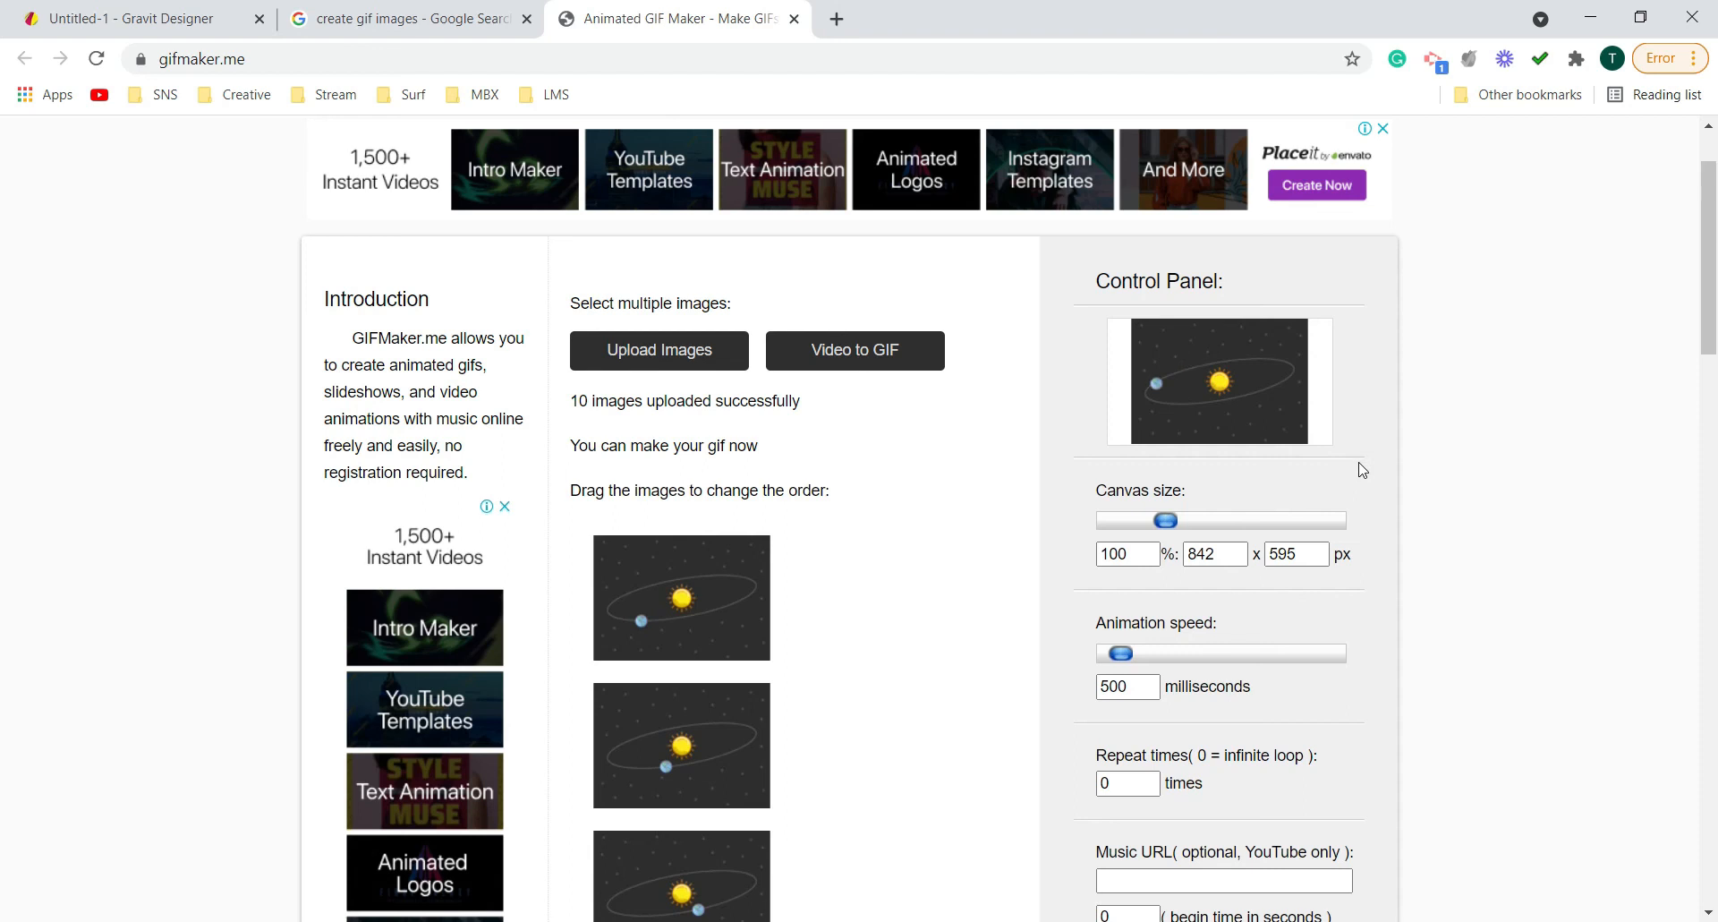
{"action": "left_click_drag", "start_coordinate": [1167, 523], "coordinate": [1081, 562]}
{"action": "type", "text": "100"}
{"action": "scroll", "coordinate": [1362, 543], "scroll_direction": "down", "scroll_amount": 1}
{"action": "scroll", "coordinate": [1361, 543], "scroll_direction": "down", "scroll_amount": 1}
{"action": "scroll", "coordinate": [1362, 542], "scroll_direction": "up", "scroll_amount": 1}
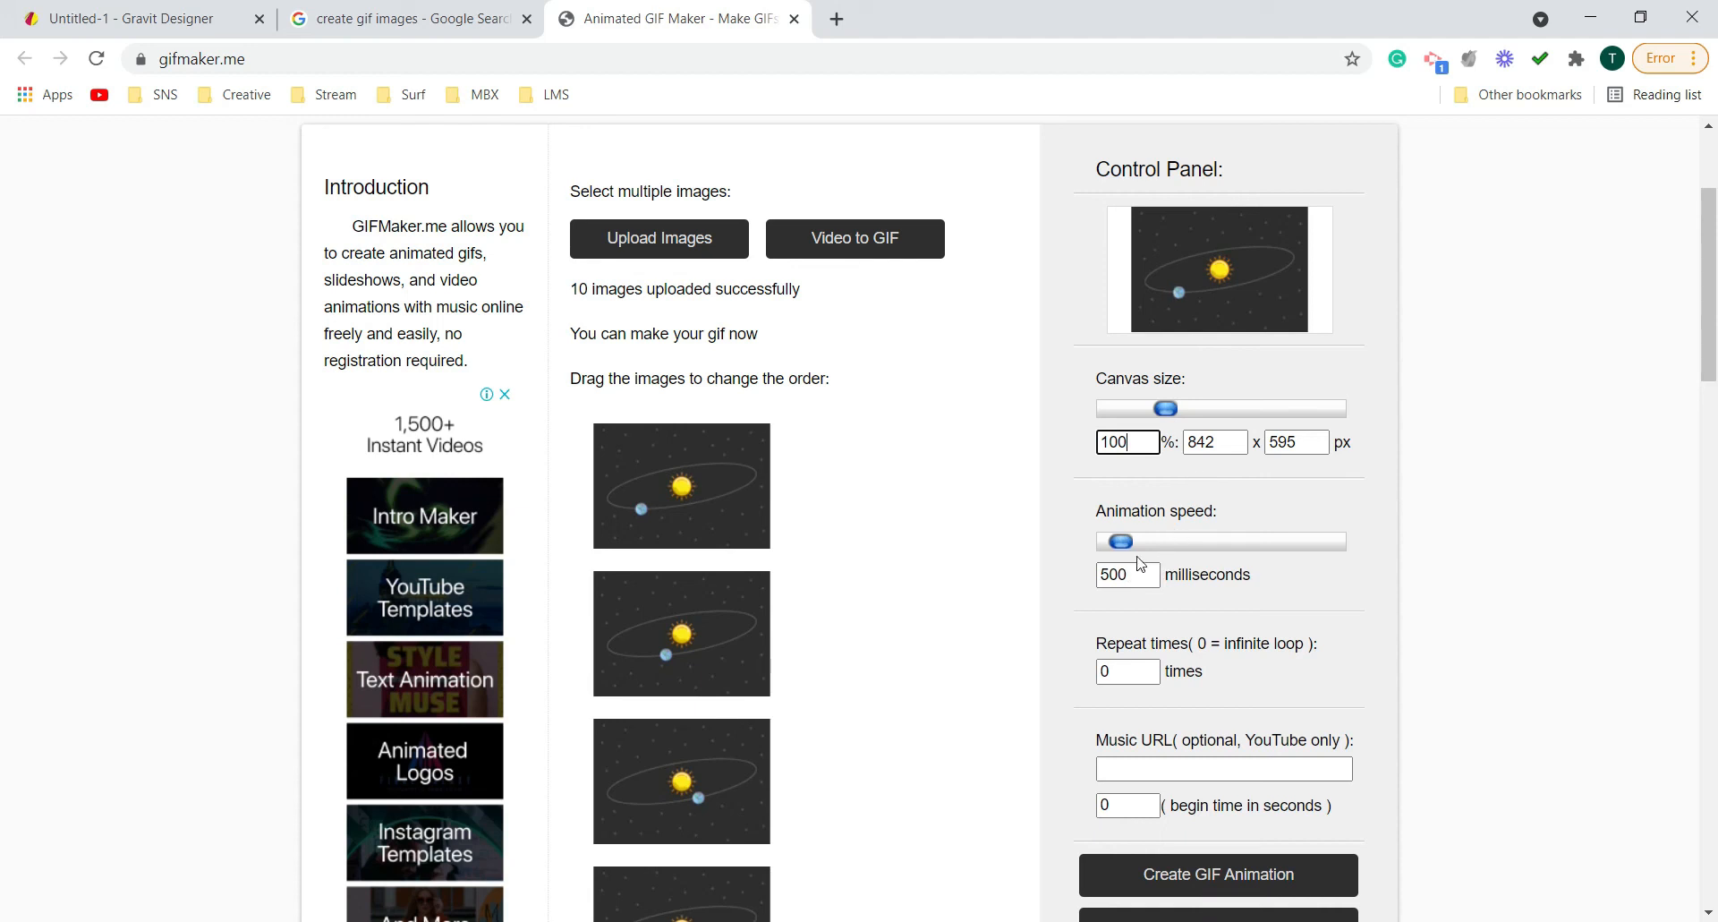
- Try animation speeds of 100, 800, 150 and 200 milliseconds for the GIF
{"action": "left_click_drag", "start_coordinate": [1127, 550], "coordinate": [1120, 550]}
{"action": "double_click", "coordinate": [1130, 574]}
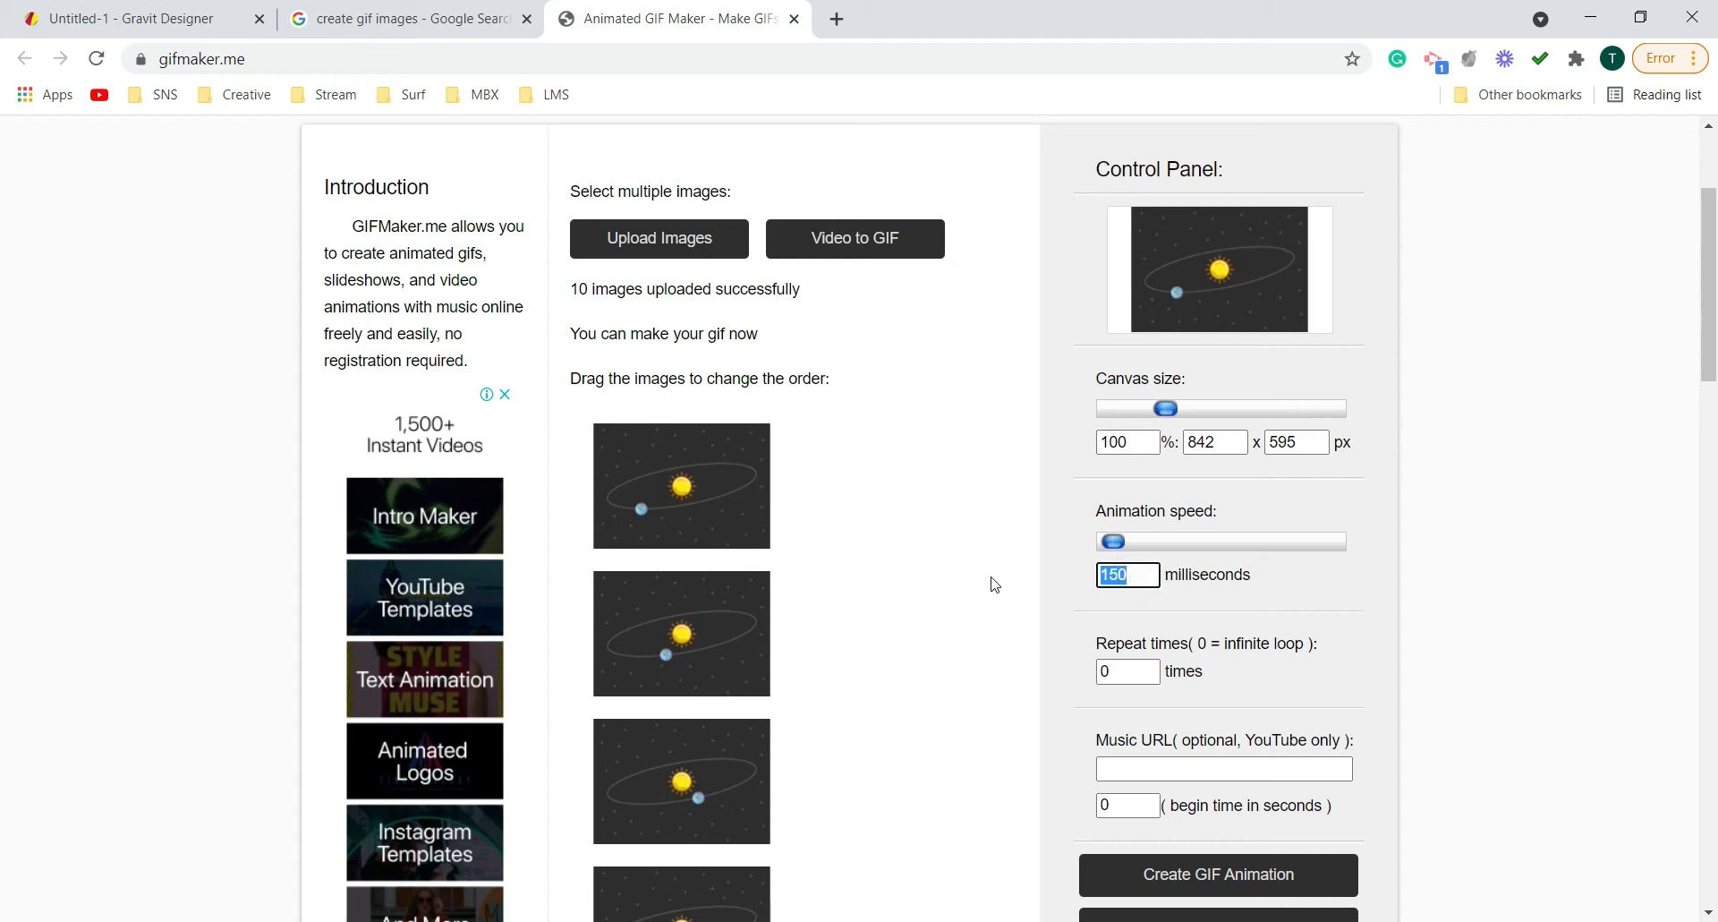
{"action": "type", "text": "100"}
{"action": "key", "text": "ctrl+a"}
{"action": "type", "text": "800"}
{"action": "left_click_drag", "start_coordinate": [1136, 575], "coordinate": [1047, 573]}
{"action": "type", "text": "150"}
{"action": "key", "text": "ctrl+a"}
{"action": "type", "text": "200"}
- Try an animation speed of 100 milliseconds, and set it to 150 milliseconds
{"action": "left_click_drag", "start_coordinate": [1136, 576], "coordinate": [995, 583]}
{"action": "type", "text": "100"}
{"action": "key", "text": "ctrl+a"}
{"action": "type", "text": "150"}
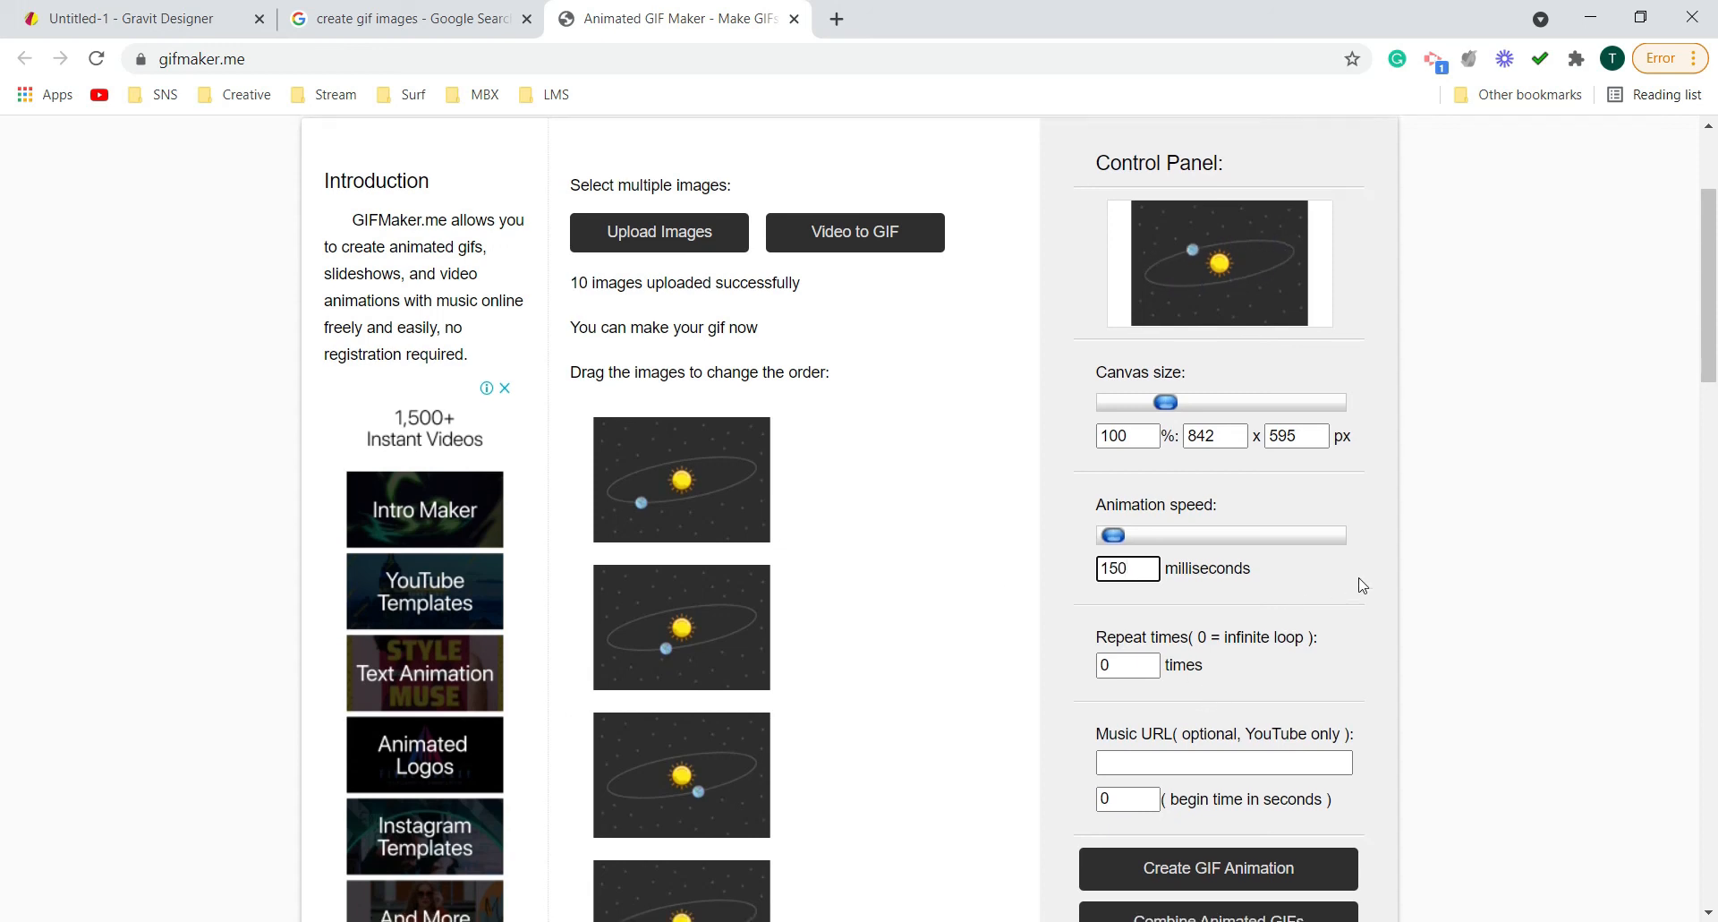
- Create the GIF animation from the uploaded frames with infinite repeats and download it
{"action": "scroll", "coordinate": [1298, 617], "scroll_direction": "down", "scroll_amount": 3}
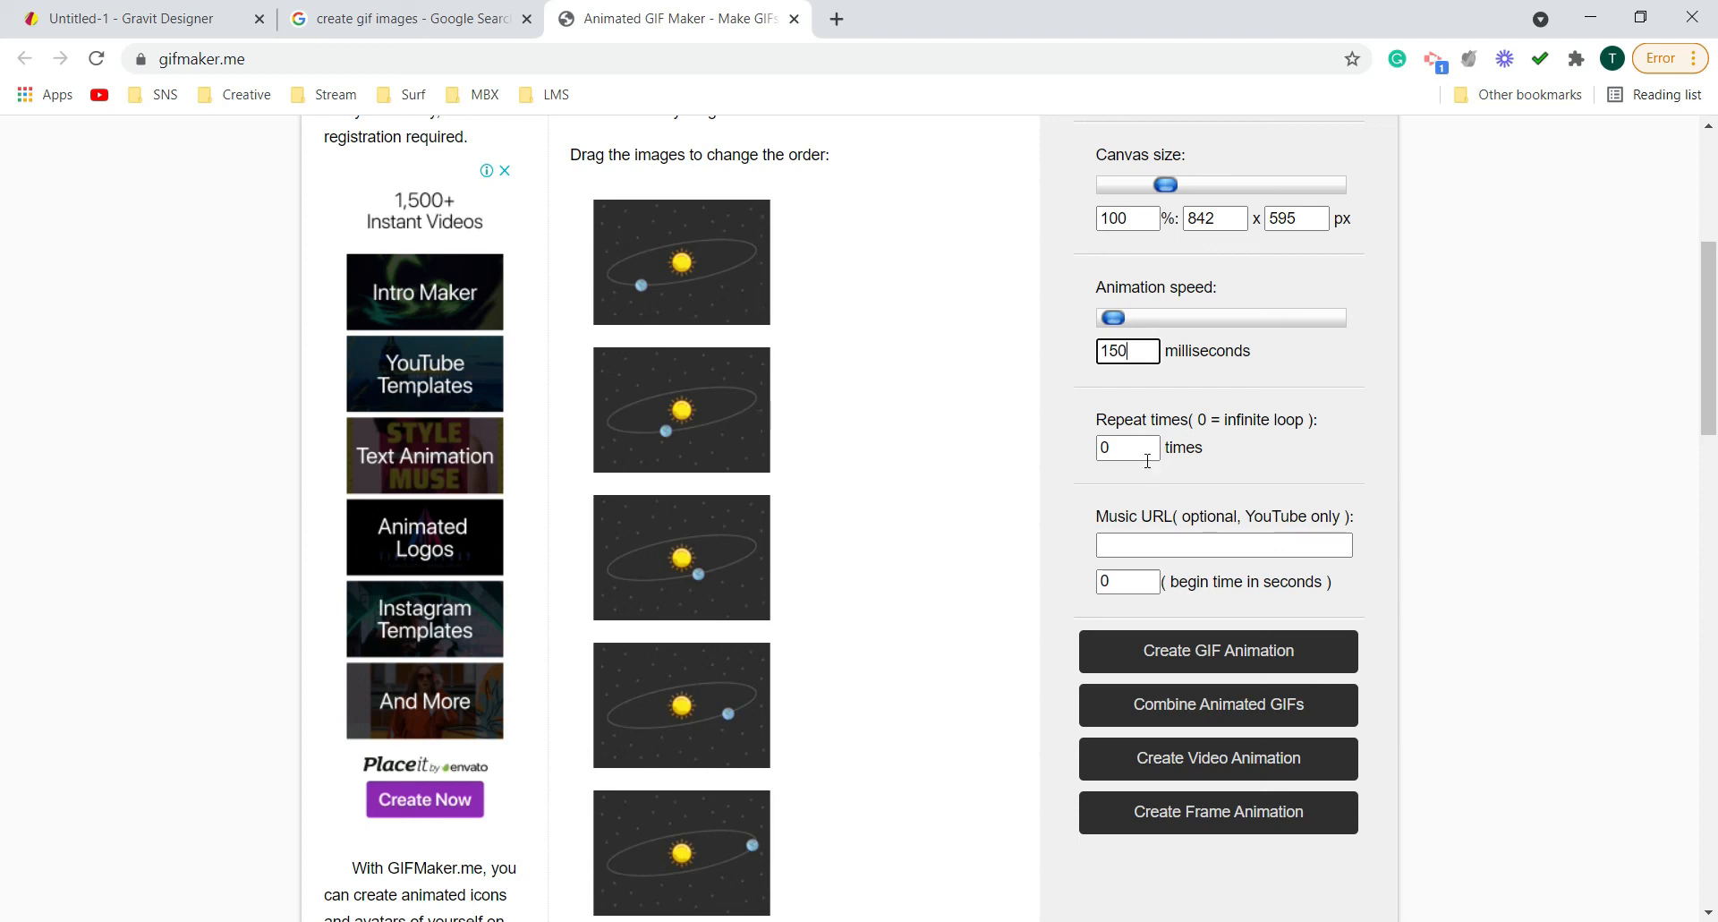
{"action": "scroll", "coordinate": [1288, 465], "scroll_direction": "up", "scroll_amount": 2}
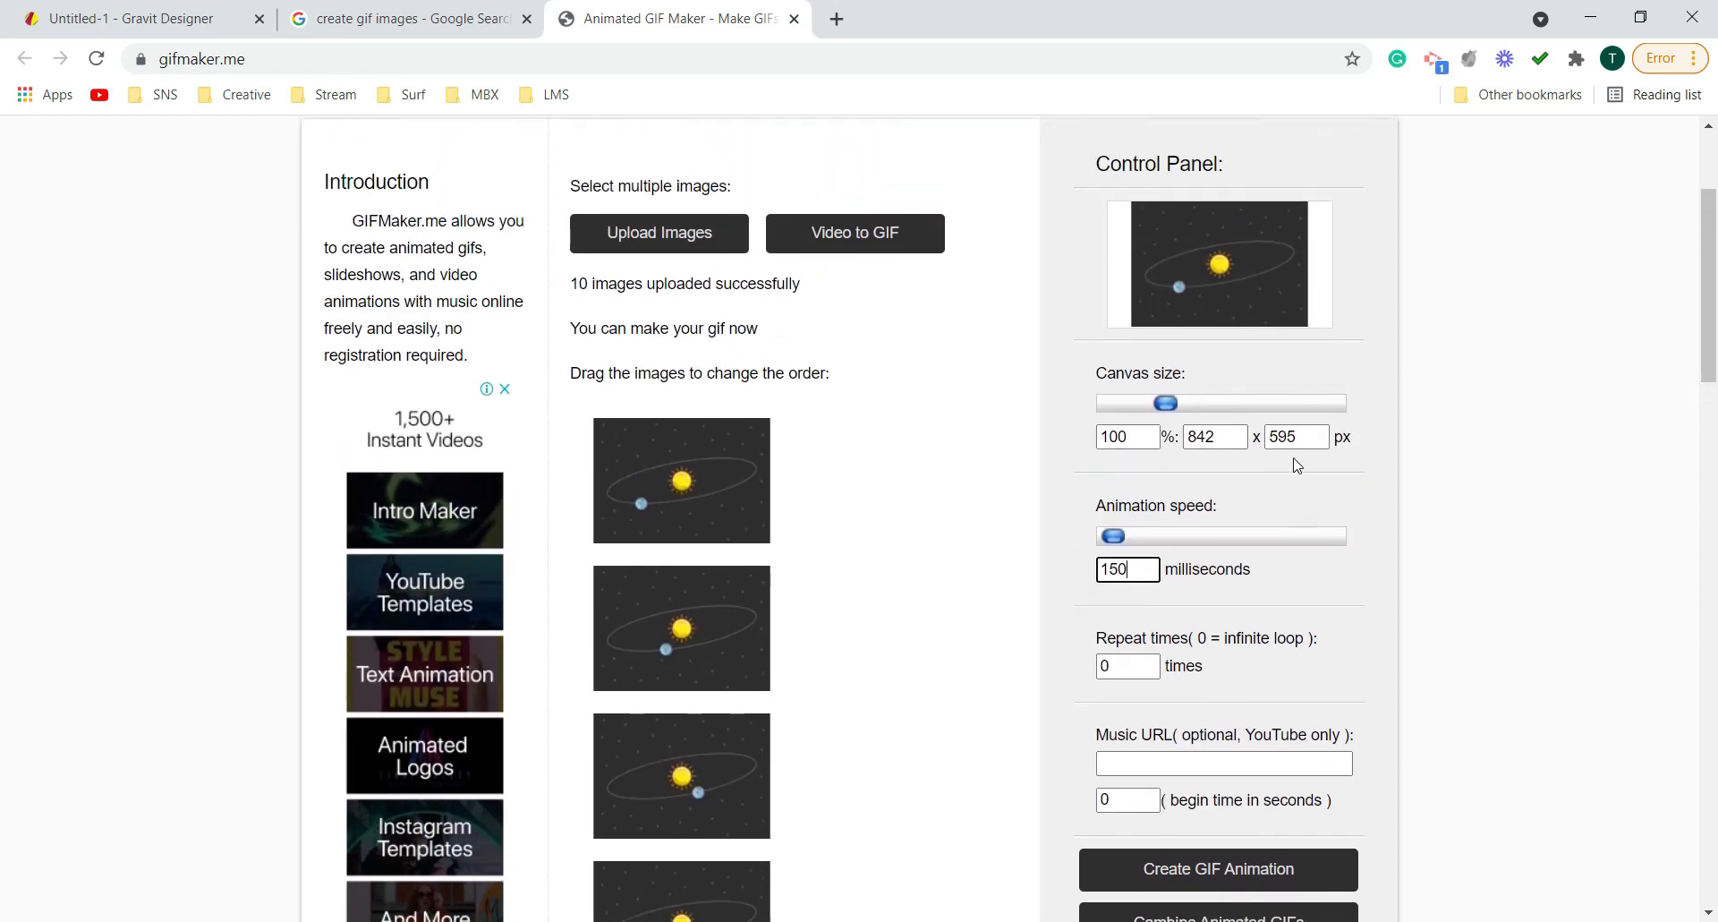
{"action": "scroll", "coordinate": [1327, 475], "scroll_direction": "down", "scroll_amount": 1}
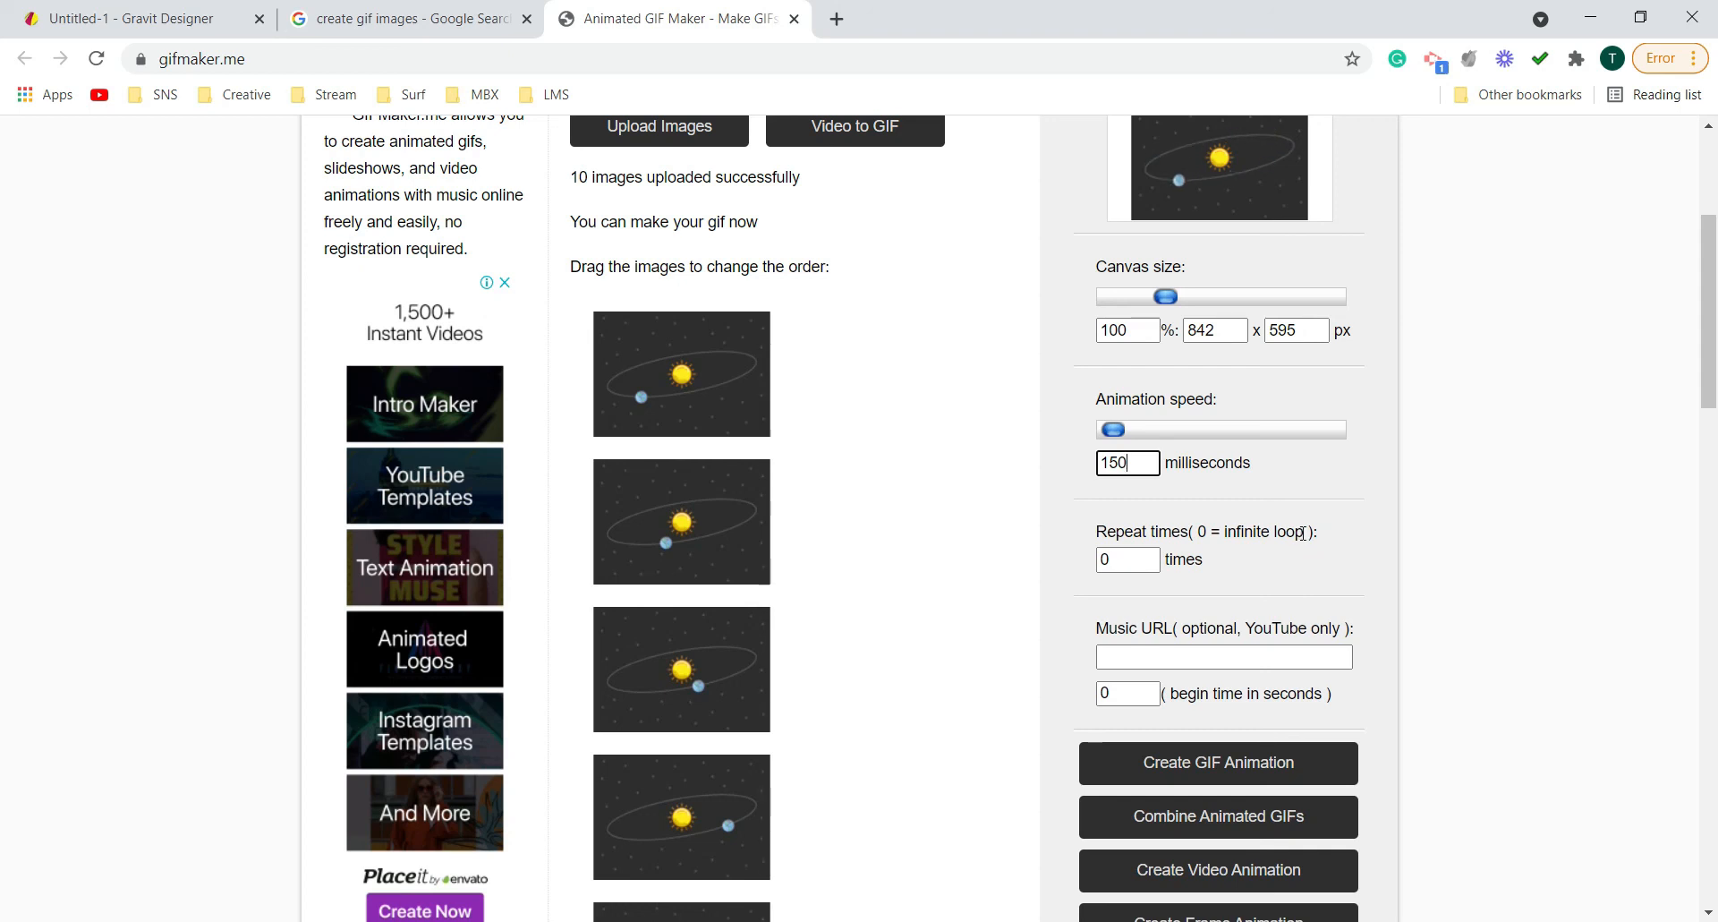
{"action": "scroll", "coordinate": [1303, 532], "scroll_direction": "down", "scroll_amount": 4}
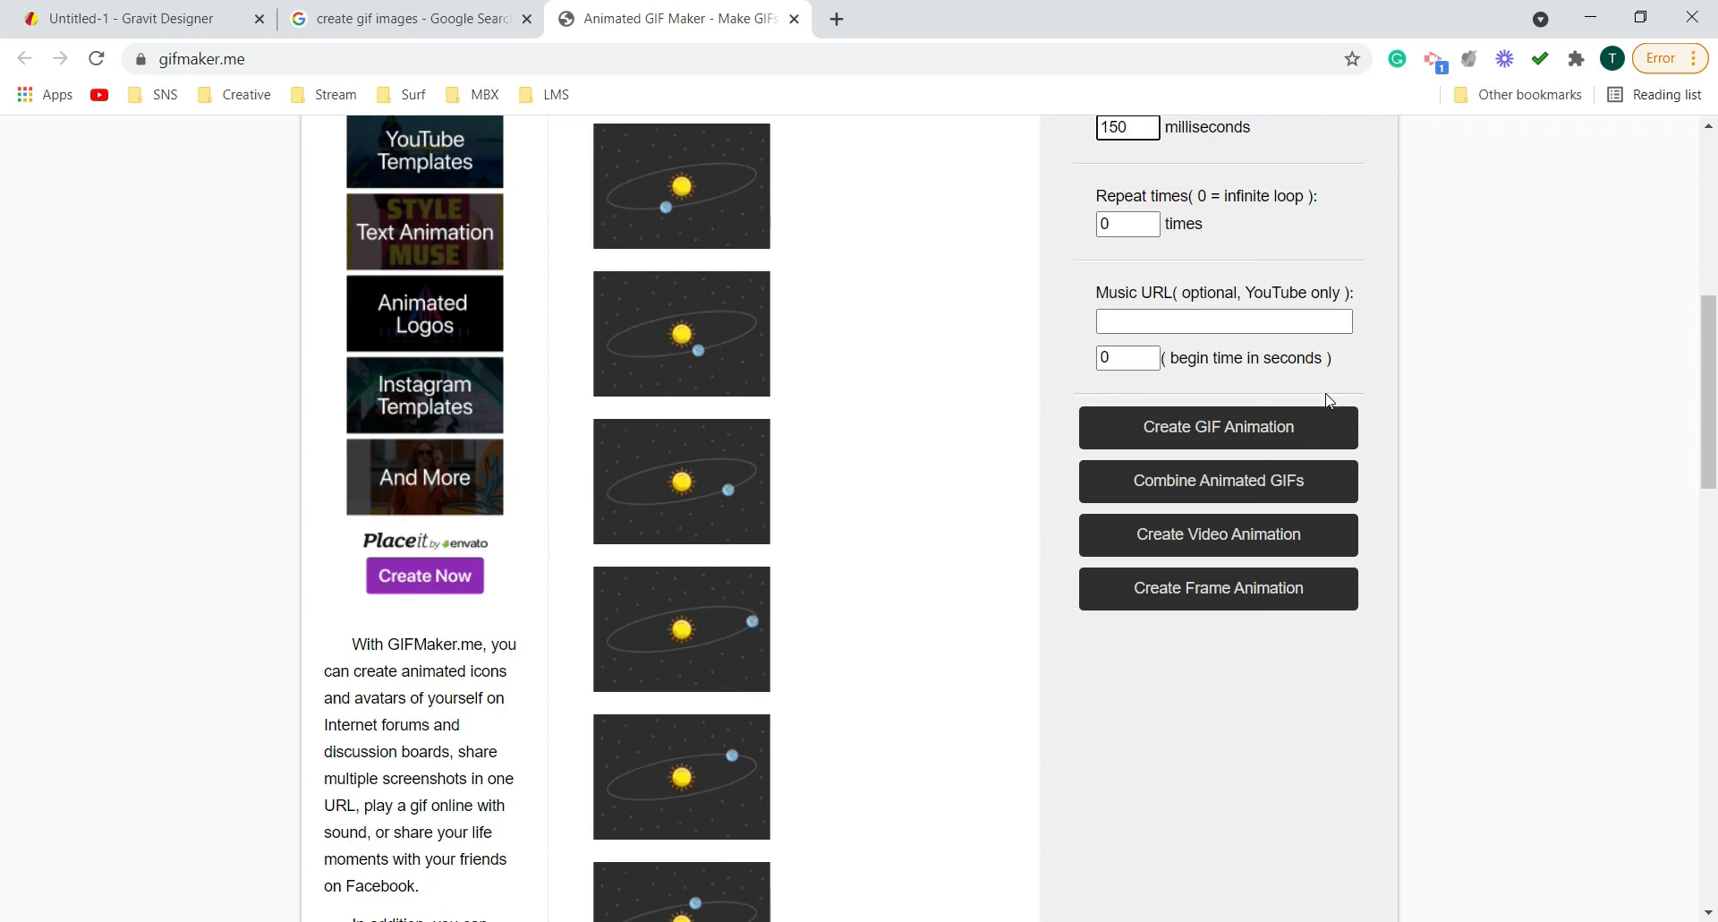
{"action": "left_click", "coordinate": [1178, 436]}
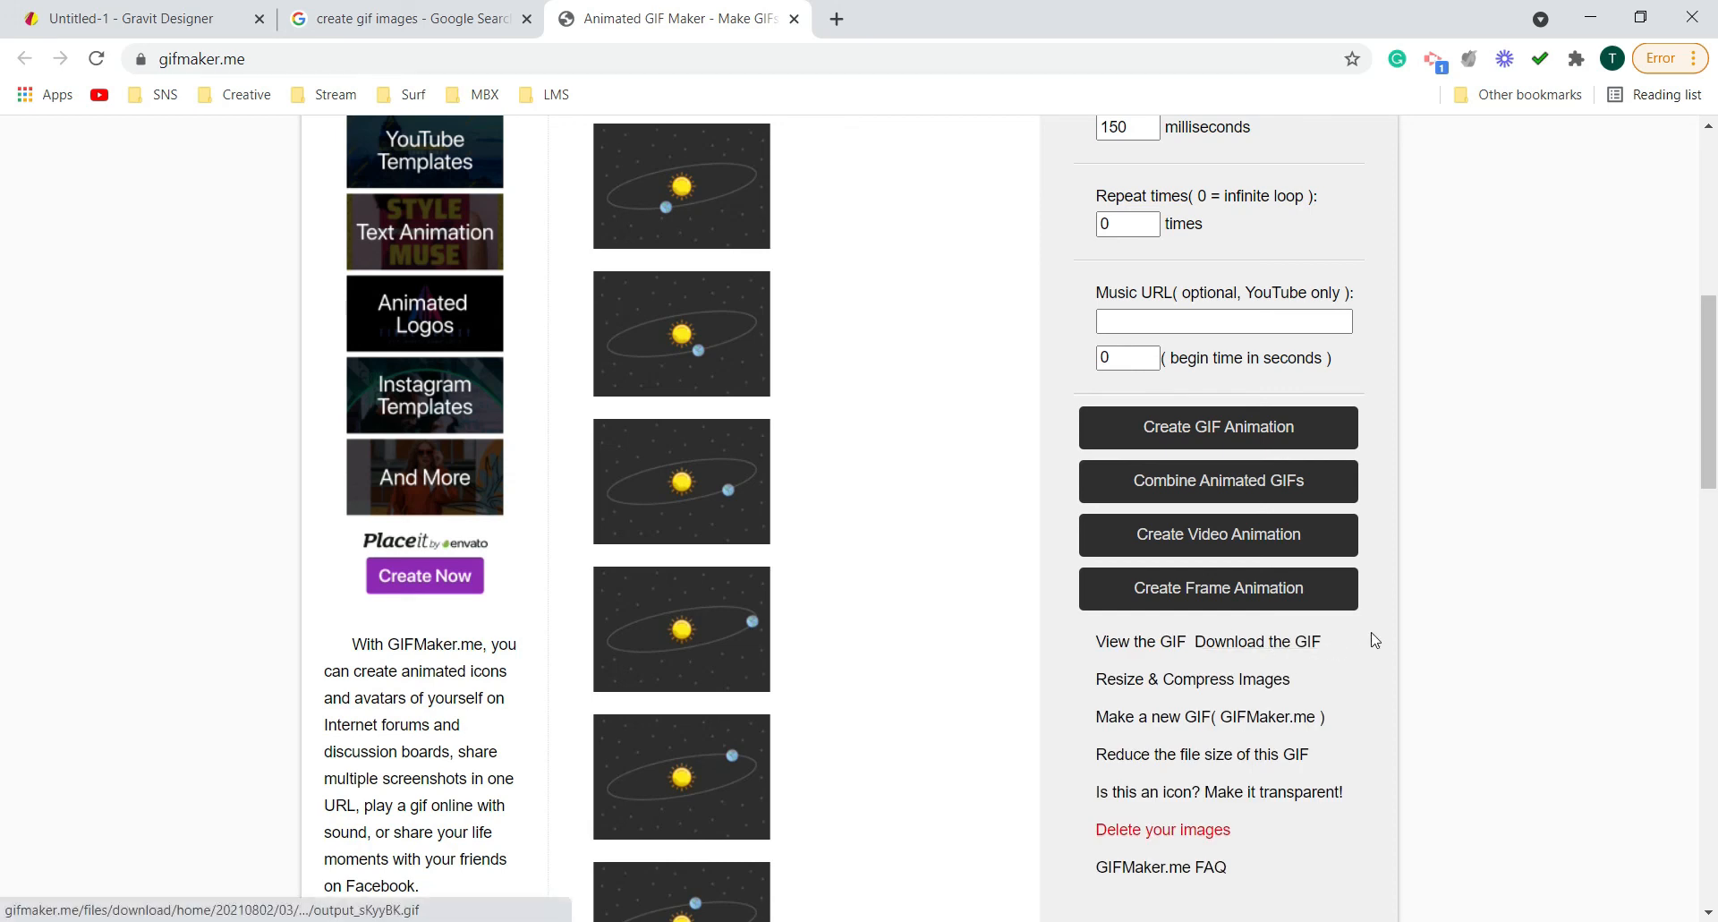
{"action": "scroll", "coordinate": [1376, 641], "scroll_direction": "down", "scroll_amount": 3}
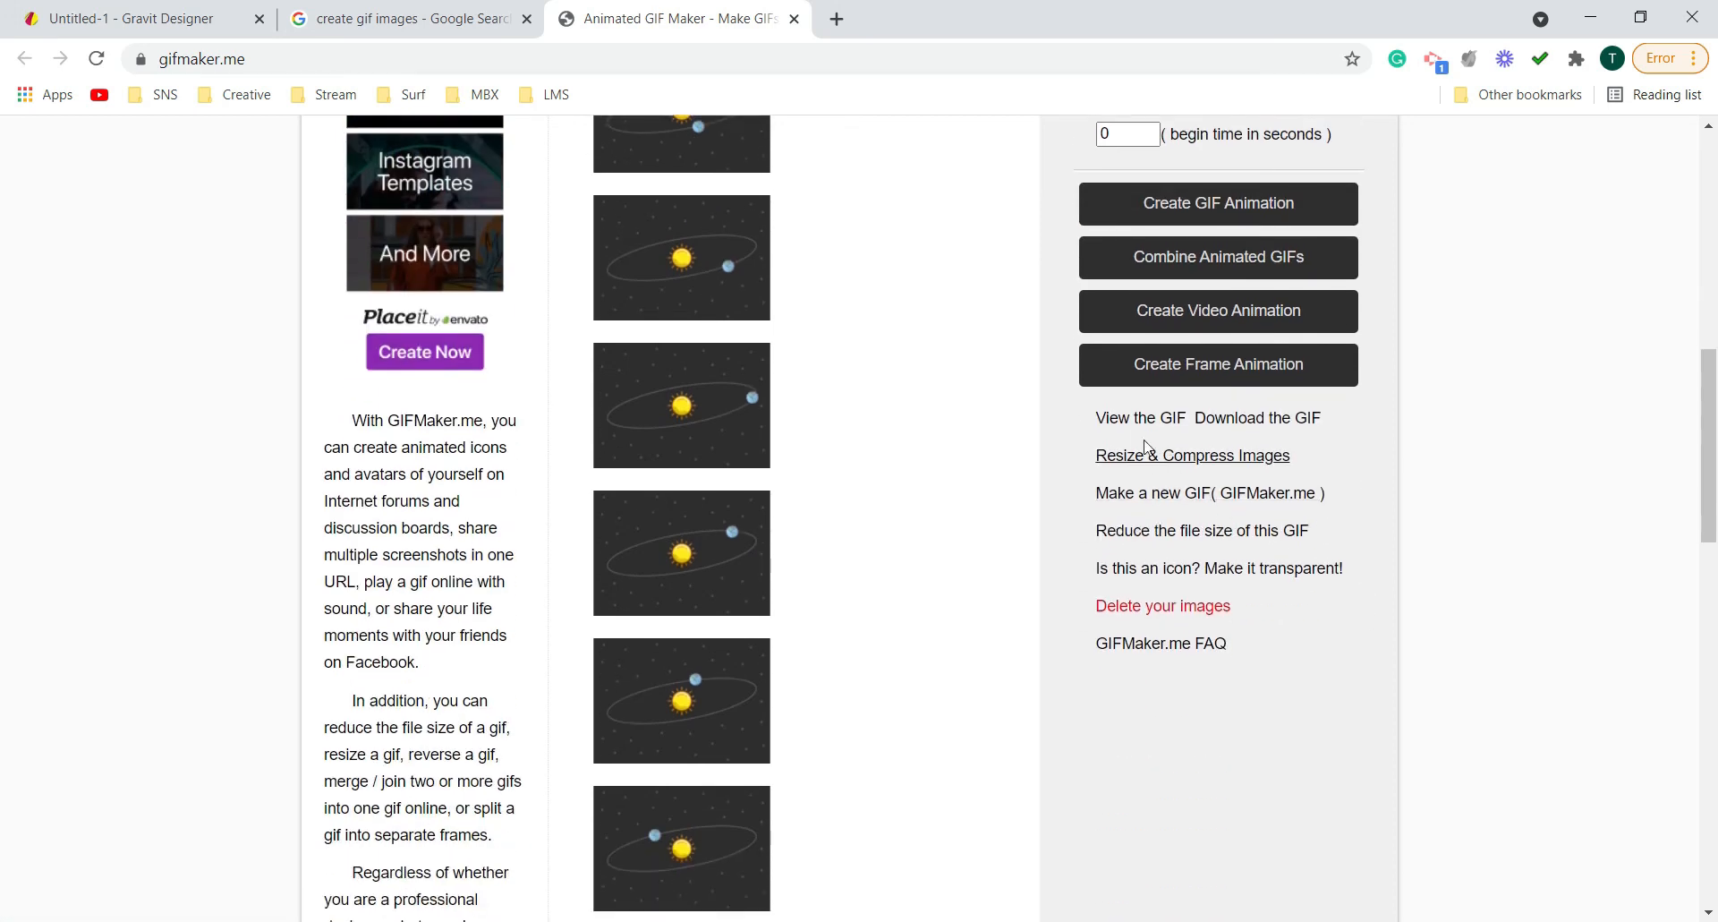
{"action": "left_click", "coordinate": [1280, 421]}
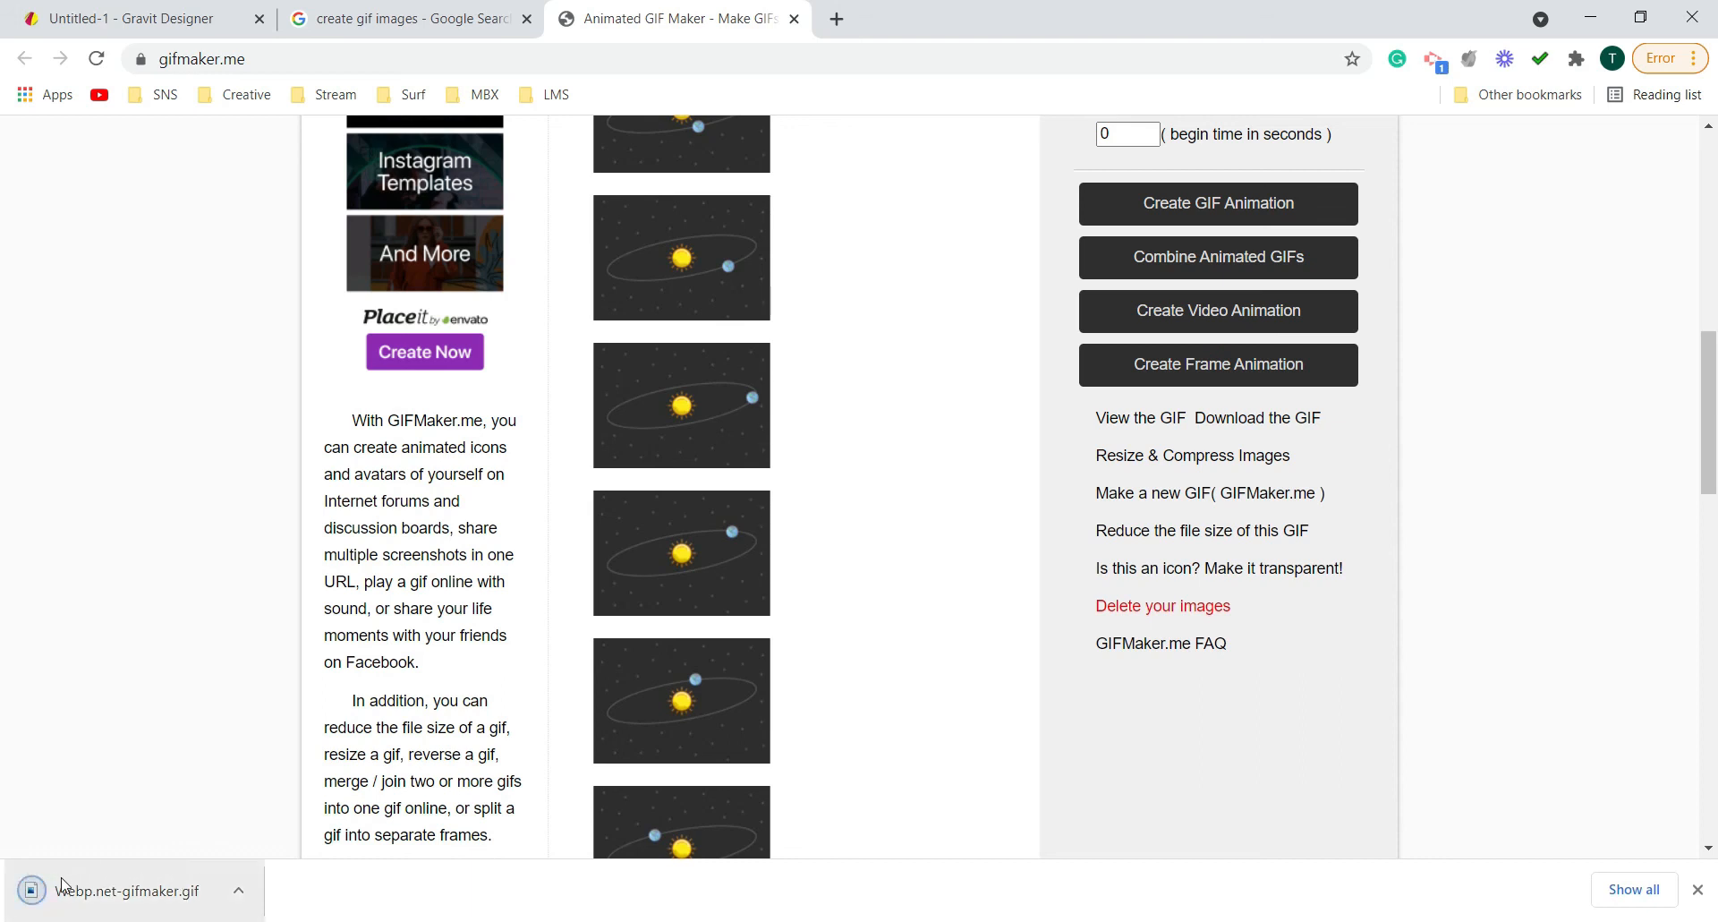
- Show the downloaded Webp.net-gifmaker.gif in its folder, view its animation in the Photos viewer and close it
{"action": "left_click", "coordinate": [240, 895]}
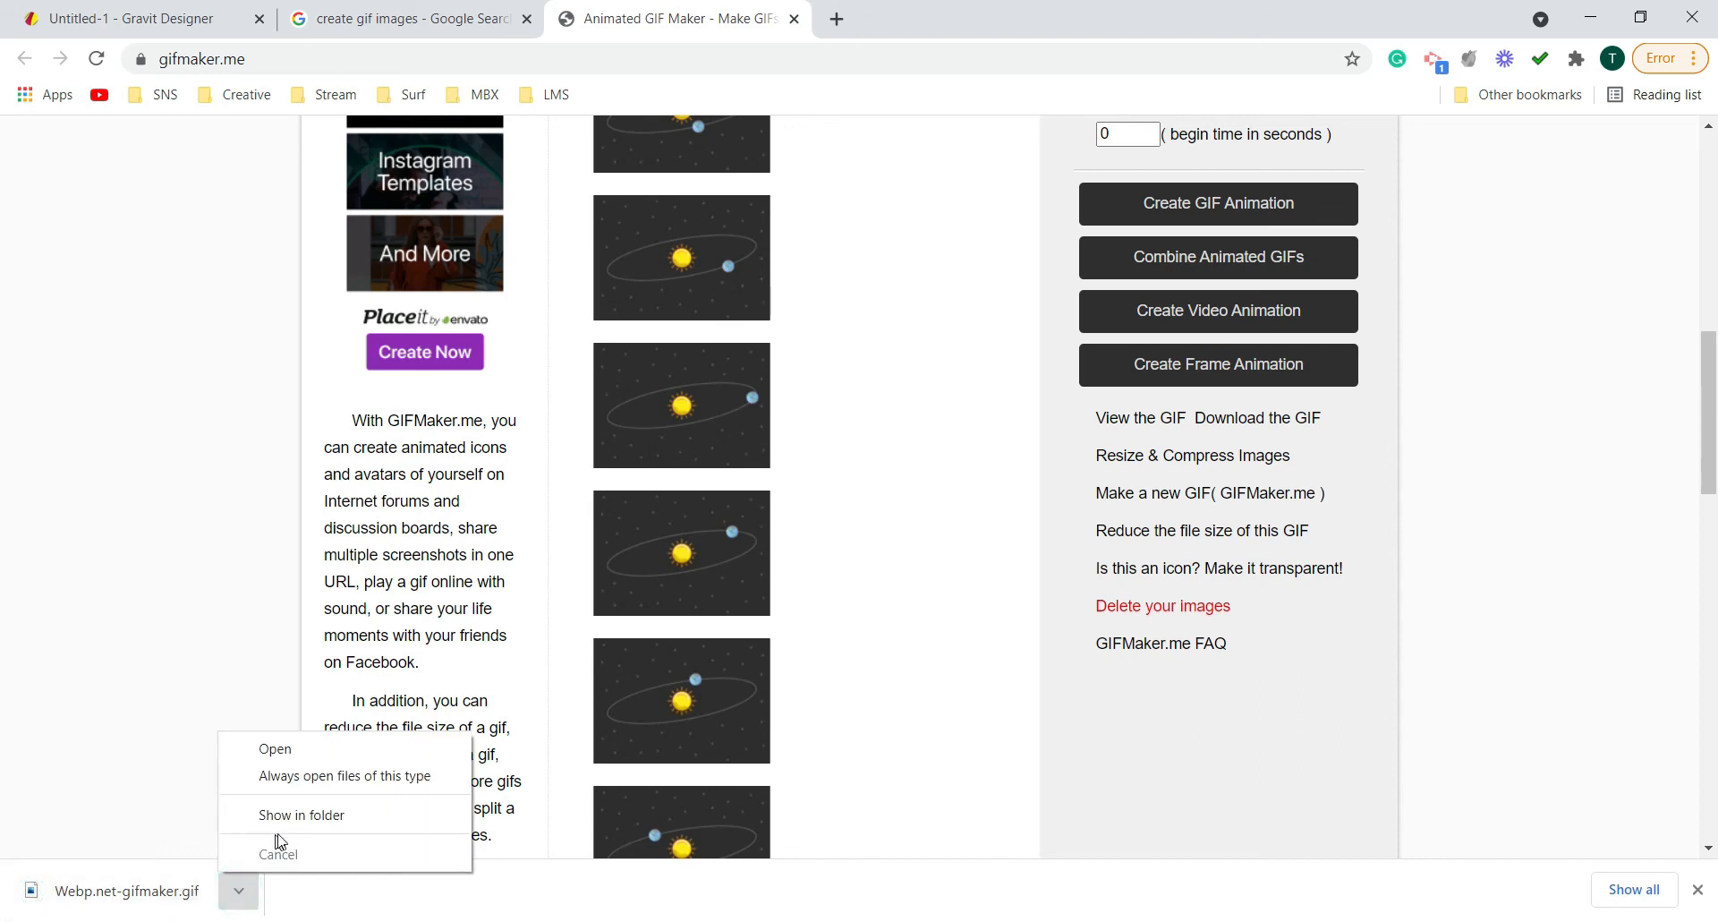
{"action": "left_click", "coordinate": [294, 814]}
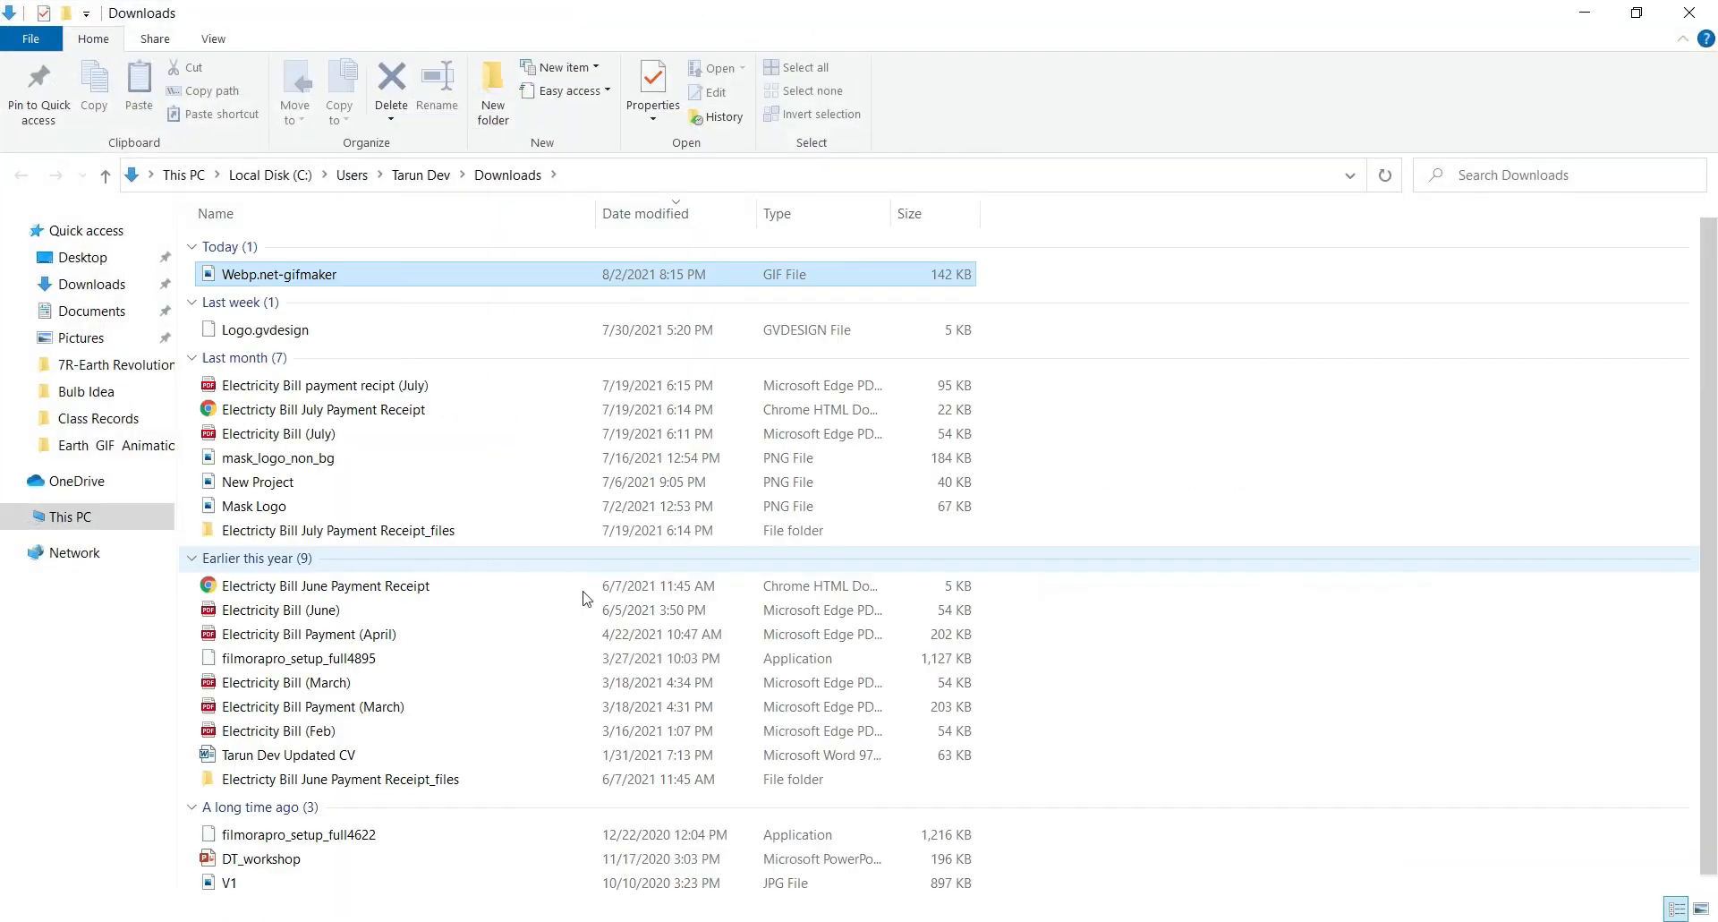
{"action": "left_click", "coordinate": [287, 279]}
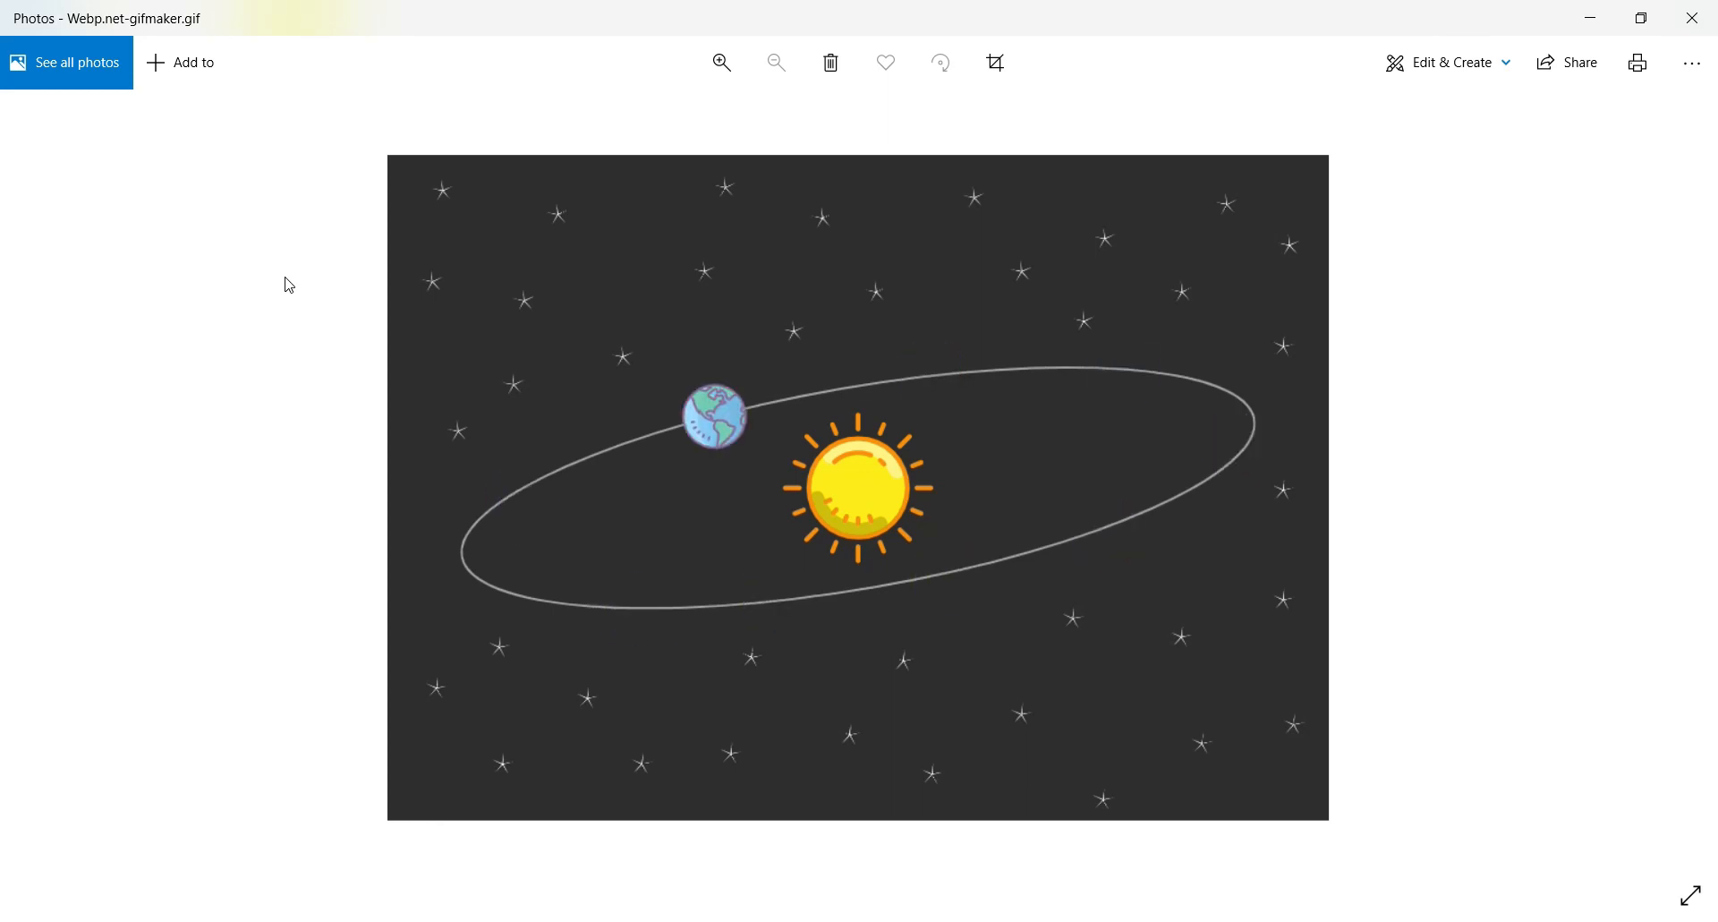
{"action": "left_click", "coordinate": [1696, 22]}
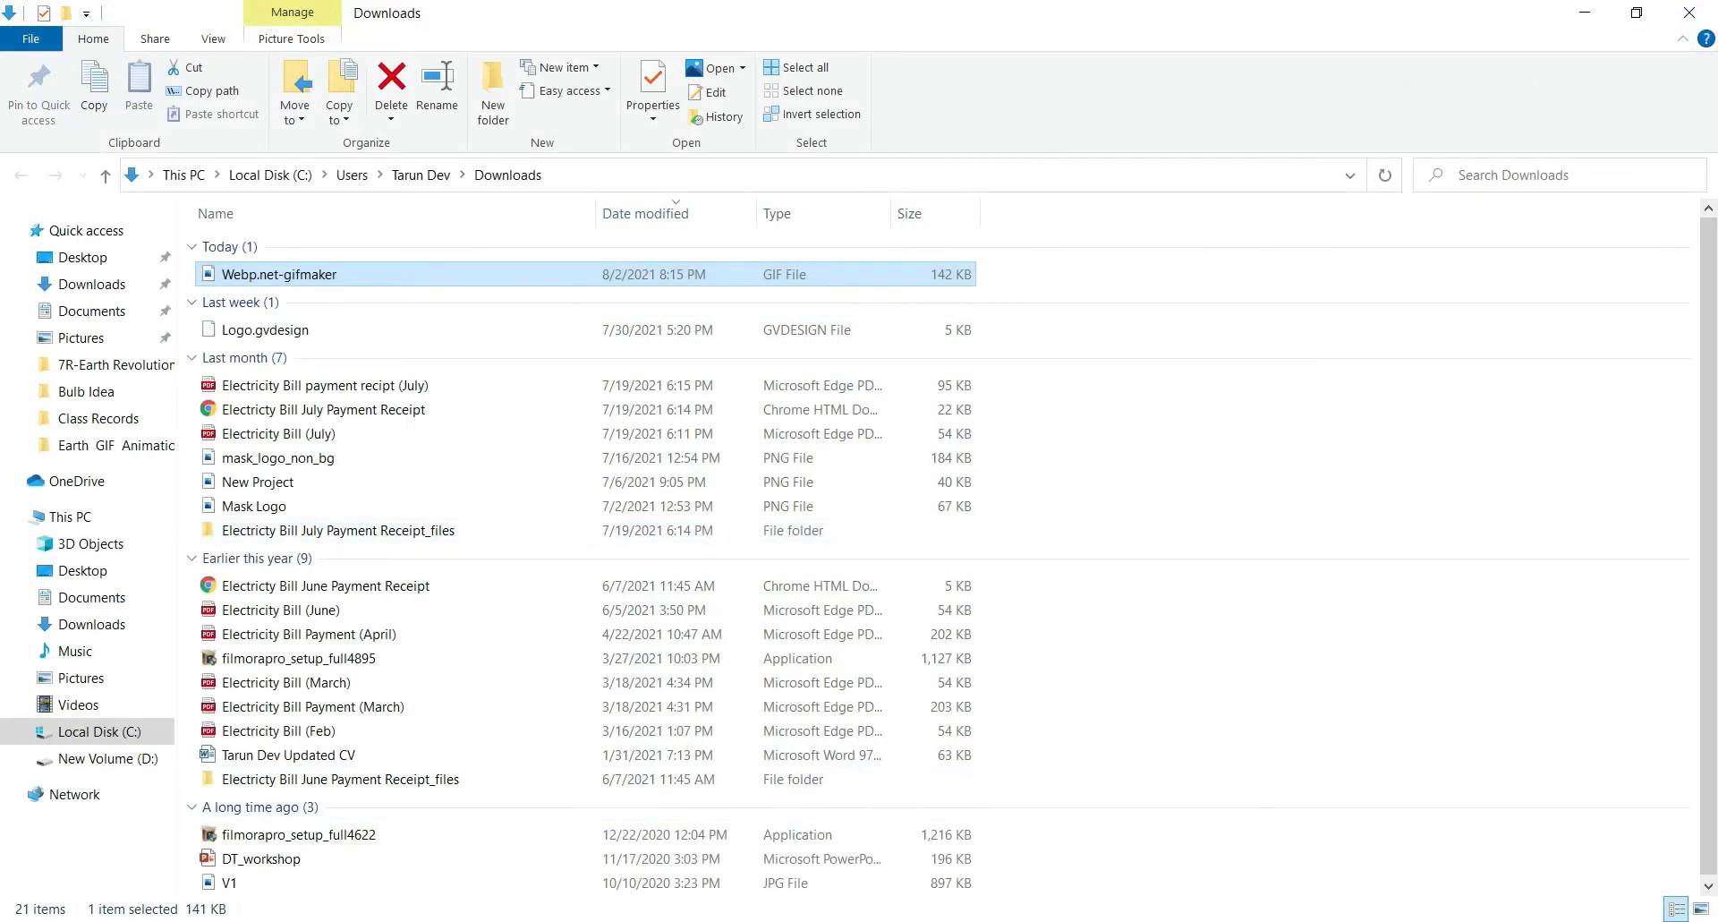
- Switch back to the browser and bring up the Untitled-1 document in Gravit Designer
{"action": "left_click", "coordinate": [767, 875]}
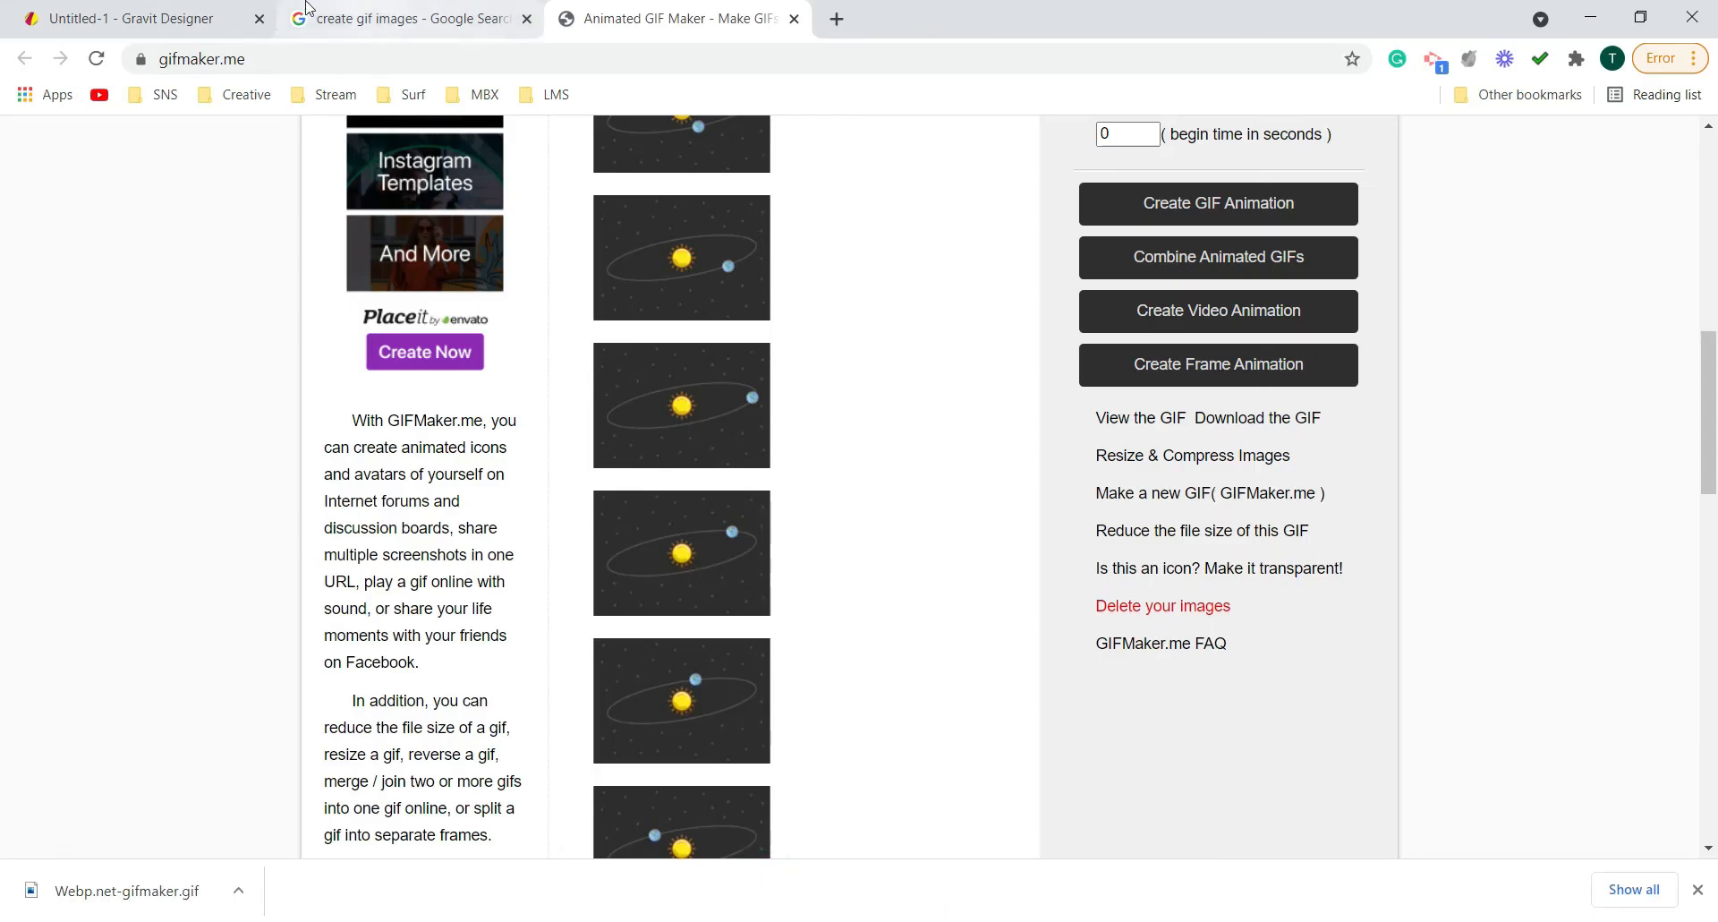
{"action": "left_click", "coordinate": [184, 19]}
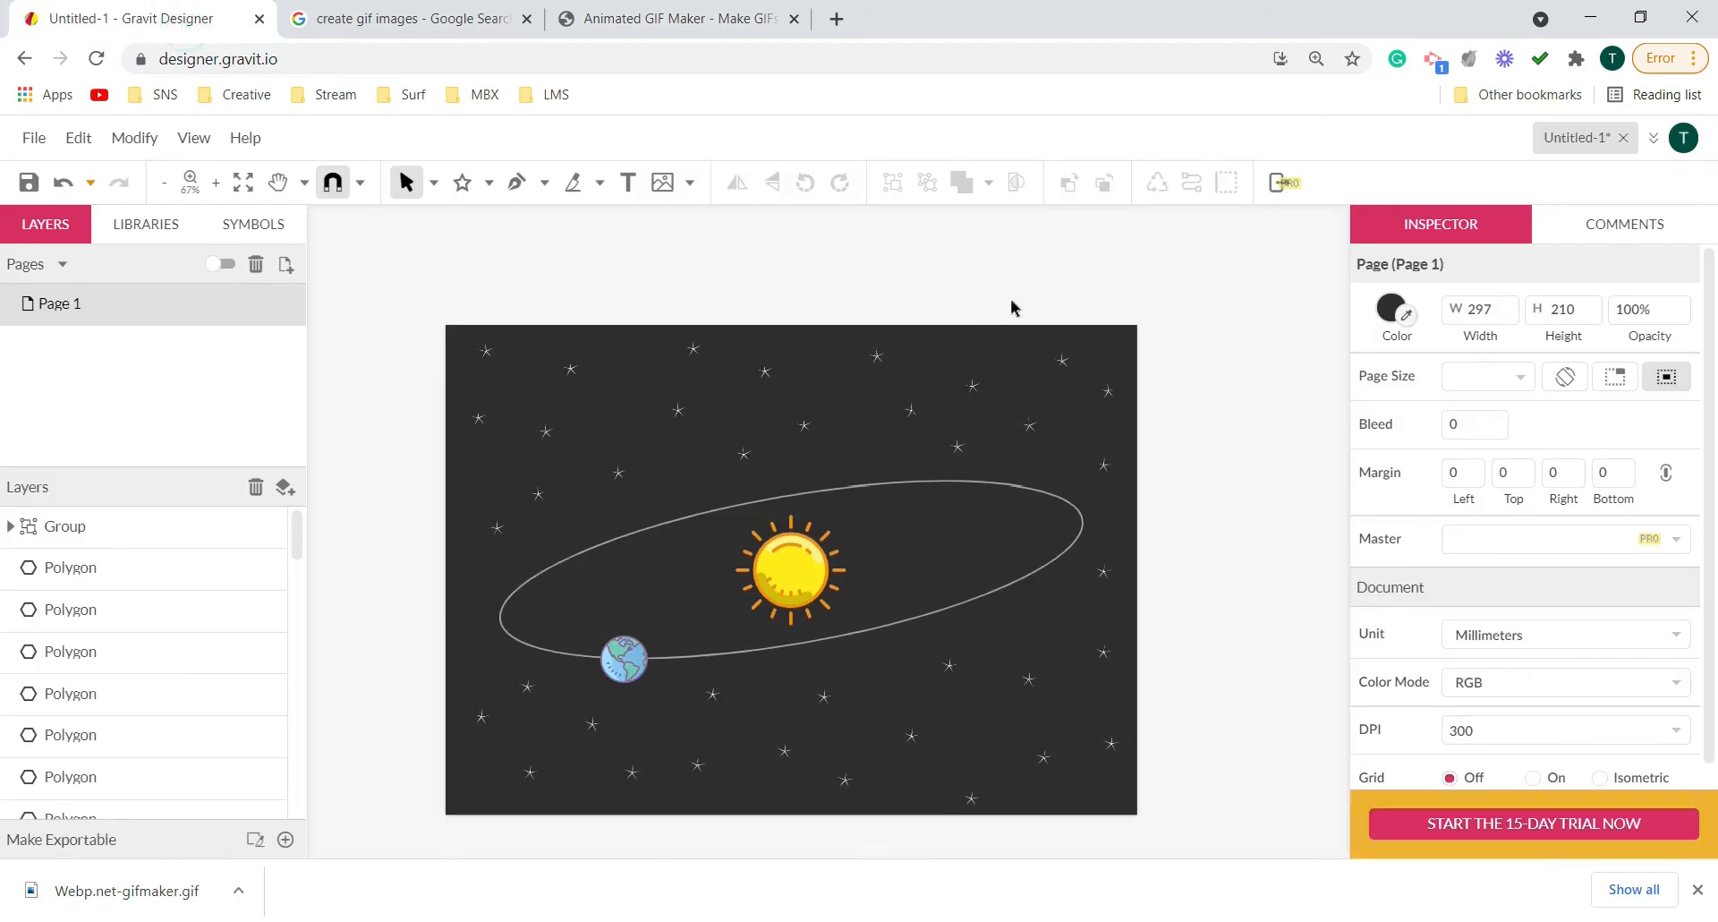